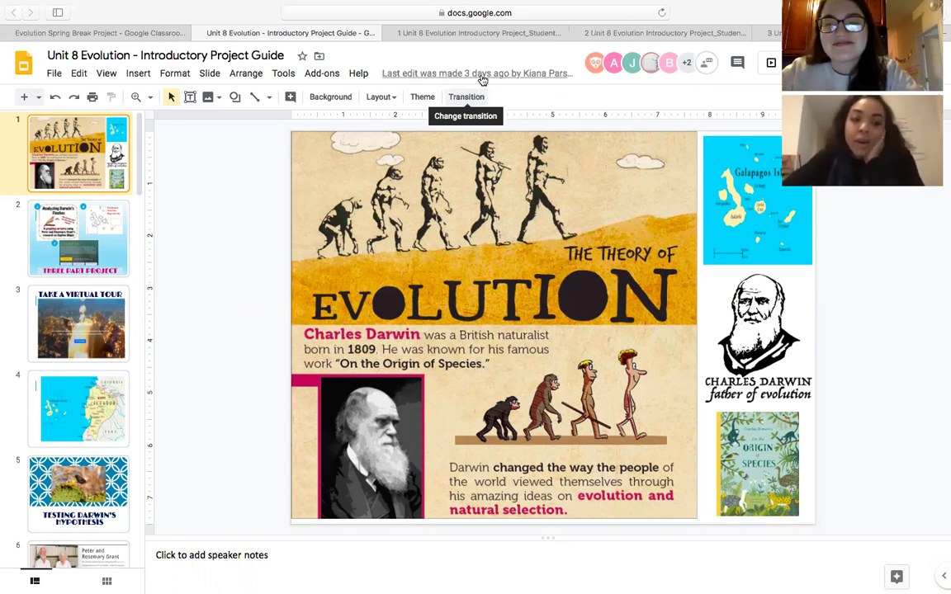
Look at the Day 2 and Day 1 student answer sheets and return to the Unit 8 Evolution project guide.
mouse_move(522, 6)
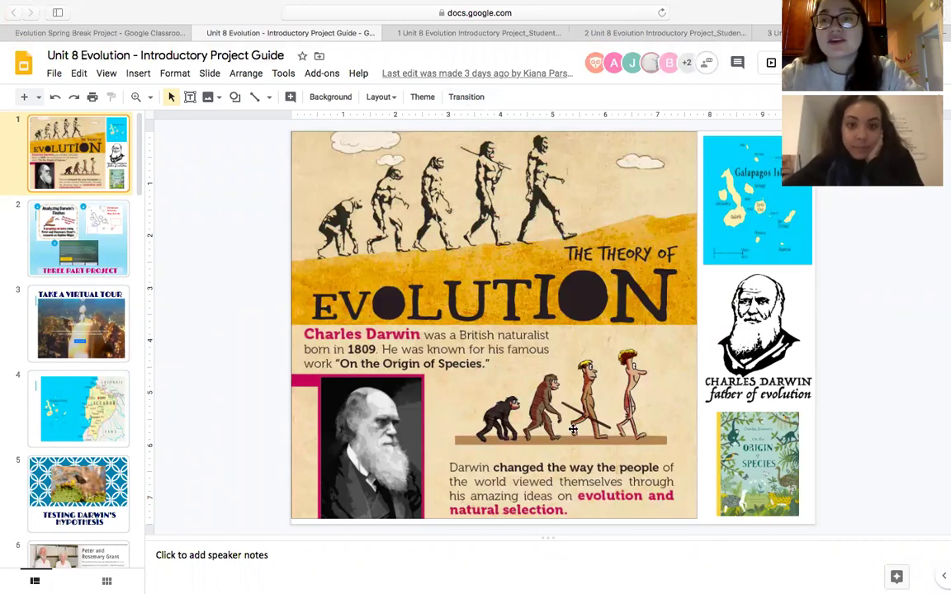
left_click(518, 32)
left_click(622, 35)
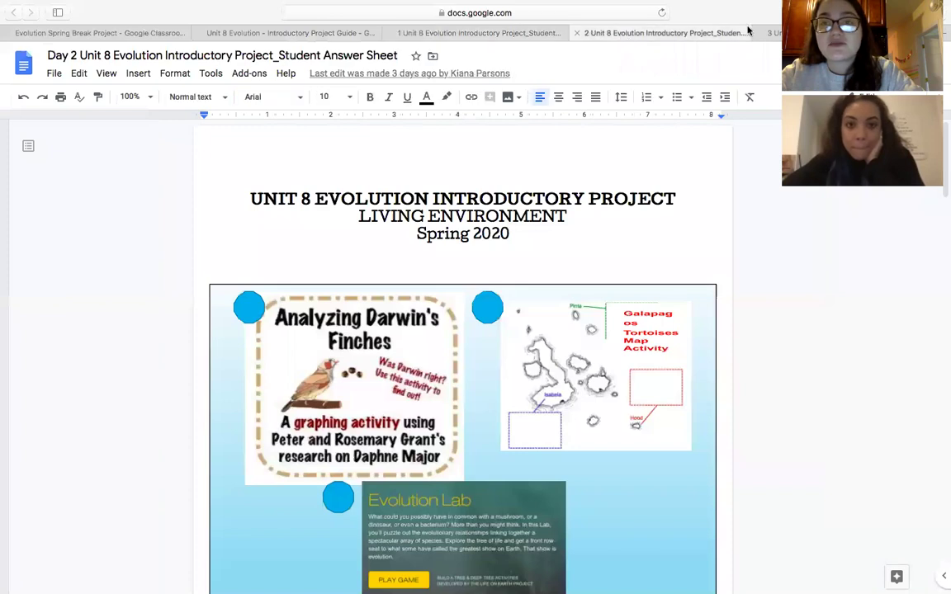
left_click(495, 33)
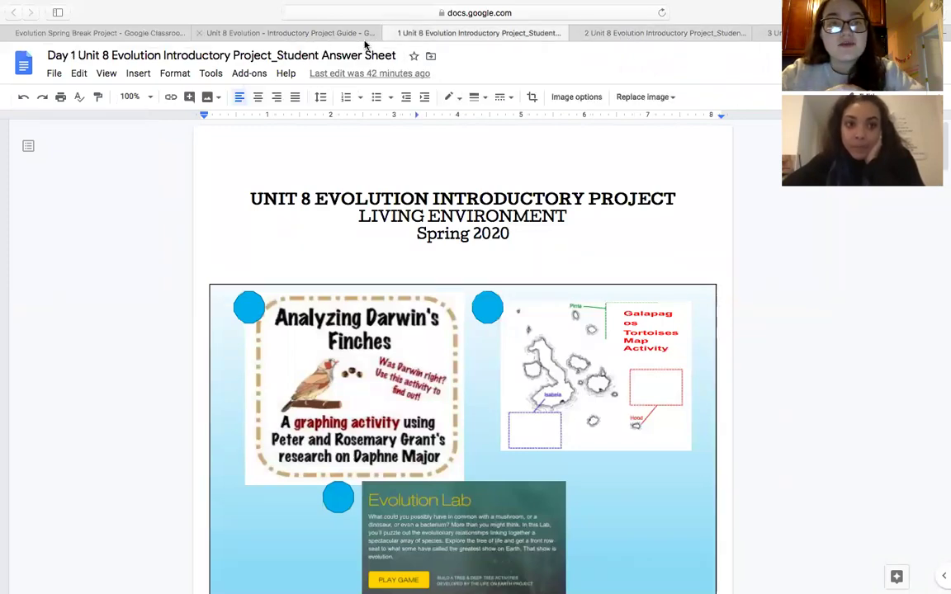
left_click(362, 37)
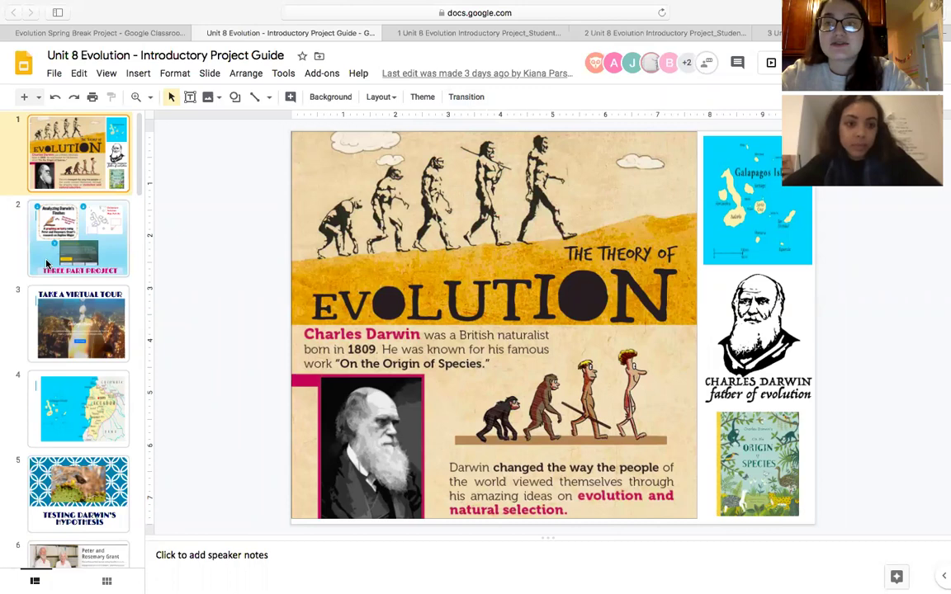
Review slides 2 to 6 of the project guide, from the three-part project overview to the Peter and Rosemary Grant slide.
left_click(57, 228)
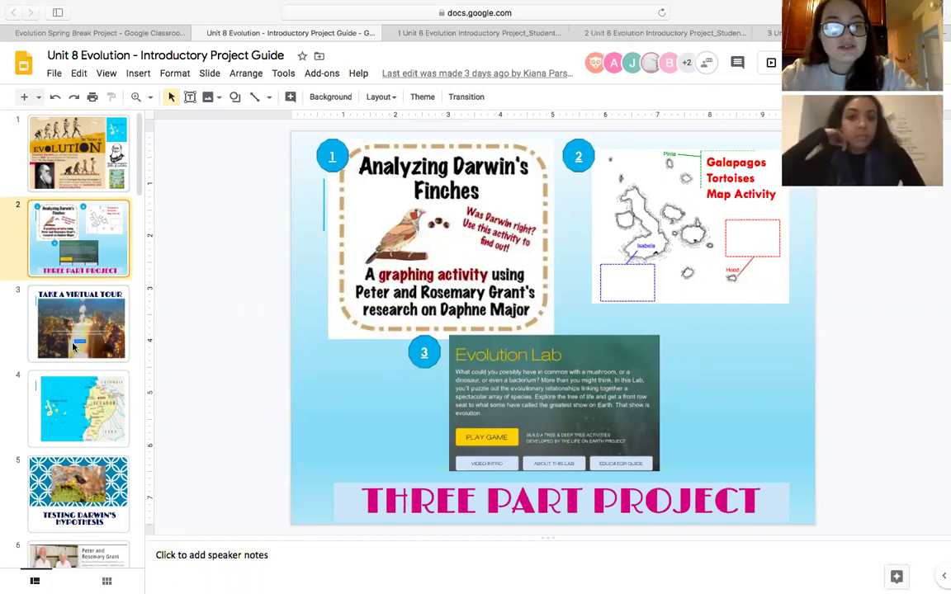
left_click(65, 306)
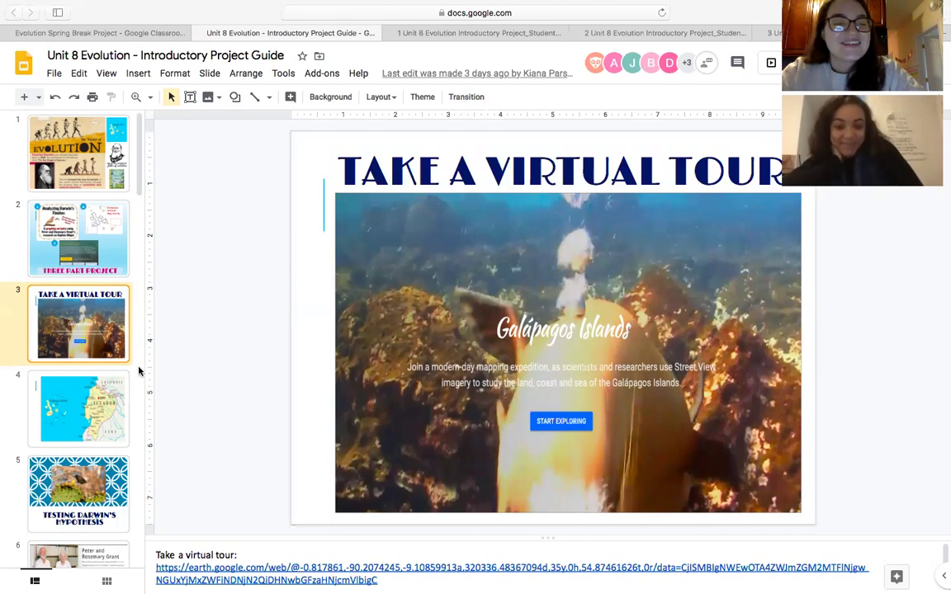
left_click(83, 419)
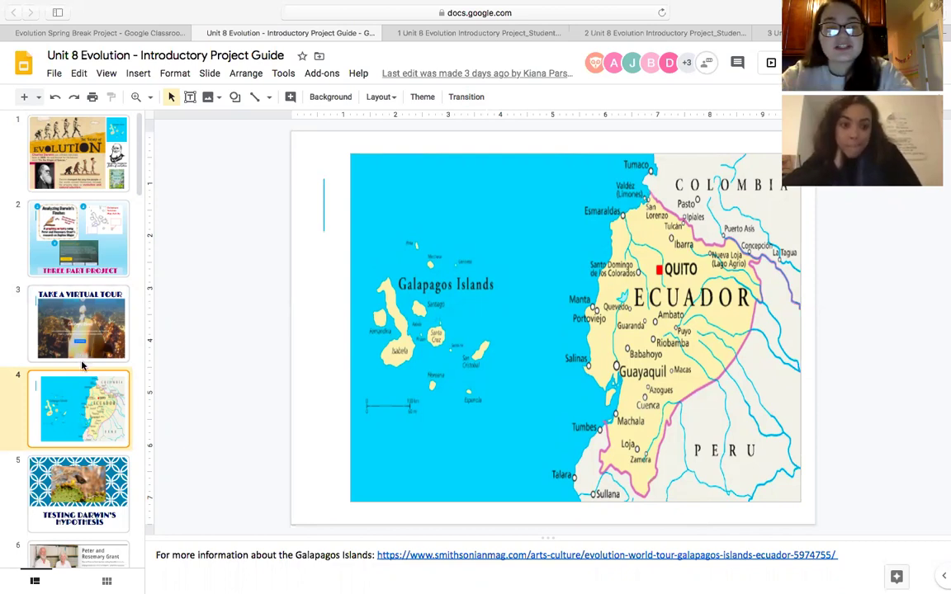
left_click(96, 463)
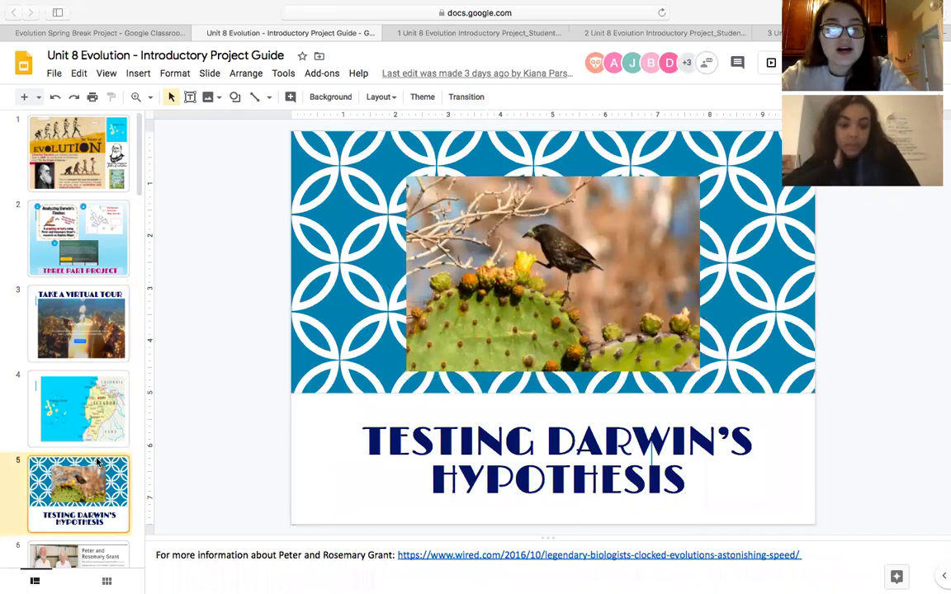
scroll(96, 463, "down", 2)
left_click(90, 500)
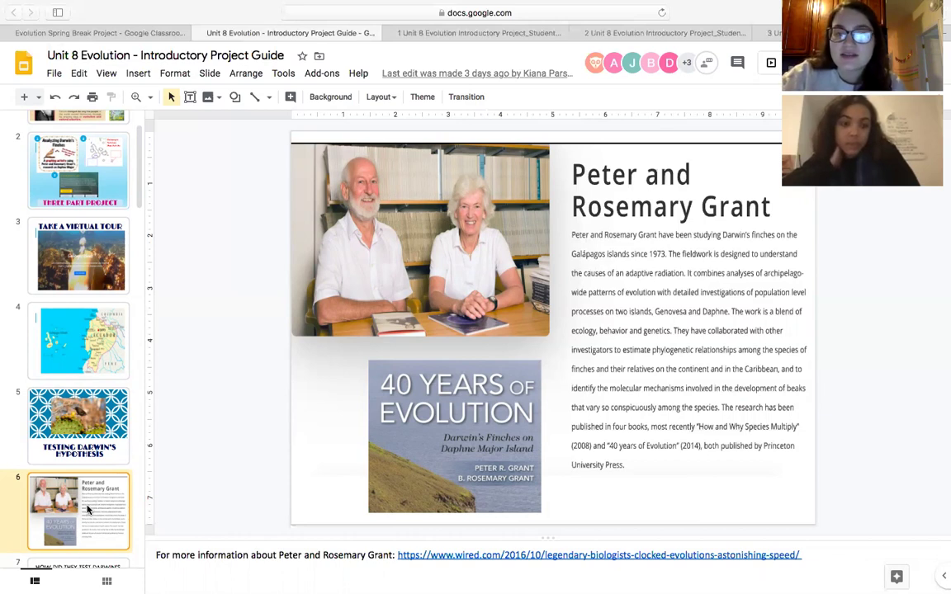
scroll(87, 495, "down", 5)
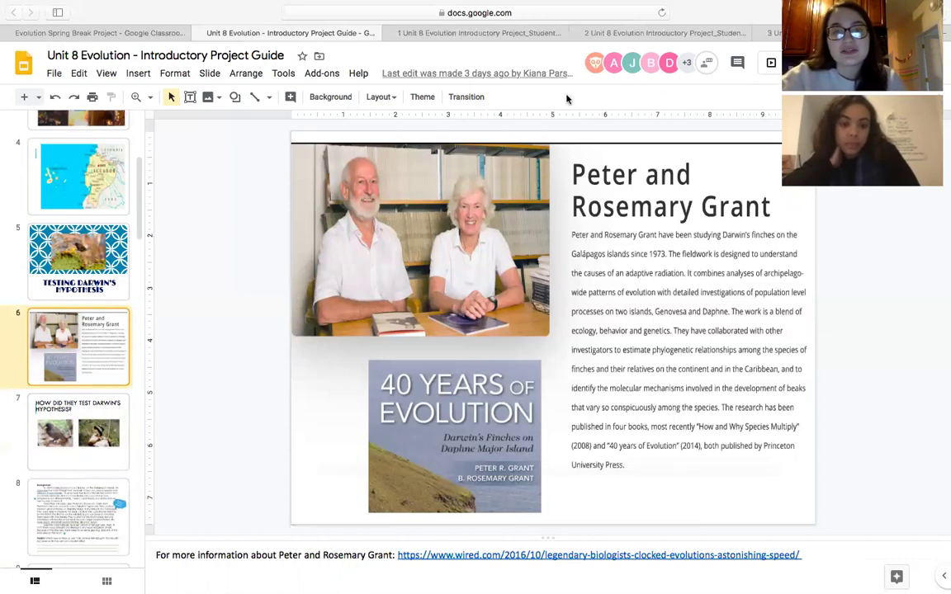
Read the Day 1 answer sheet's background, prediction question and directions, down to the graphs to complete.
left_click(481, 33)
scroll(498, 384, "down", 6)
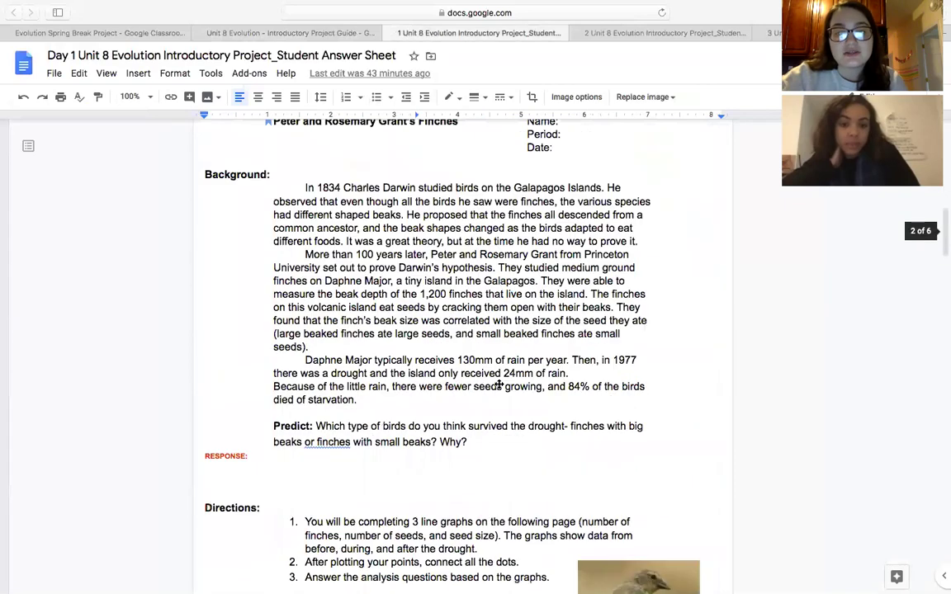
scroll(496, 384, "up", 2)
scroll(494, 281, "down", 4)
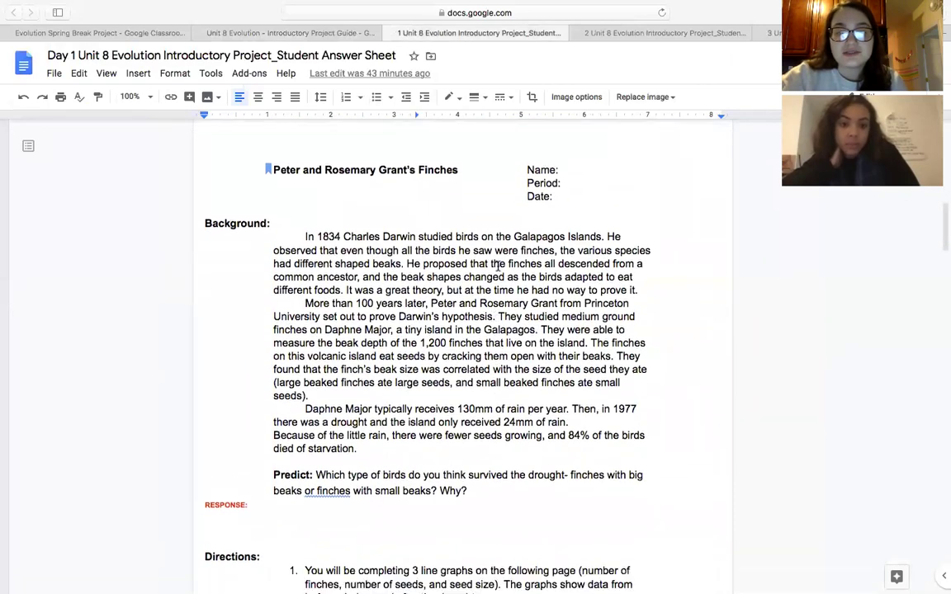
scroll(462, 267, "down", 1)
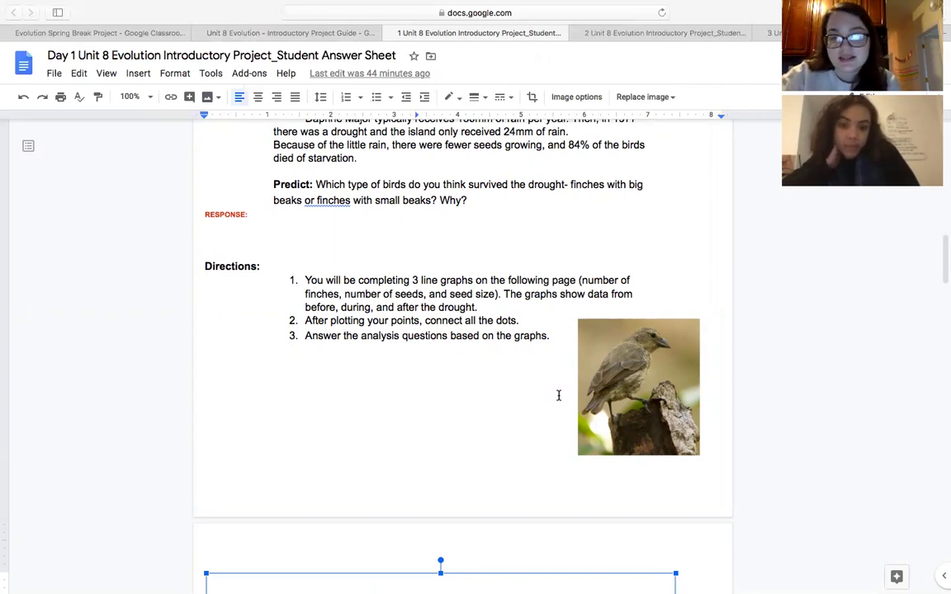
scroll(558, 395, "down", 2)
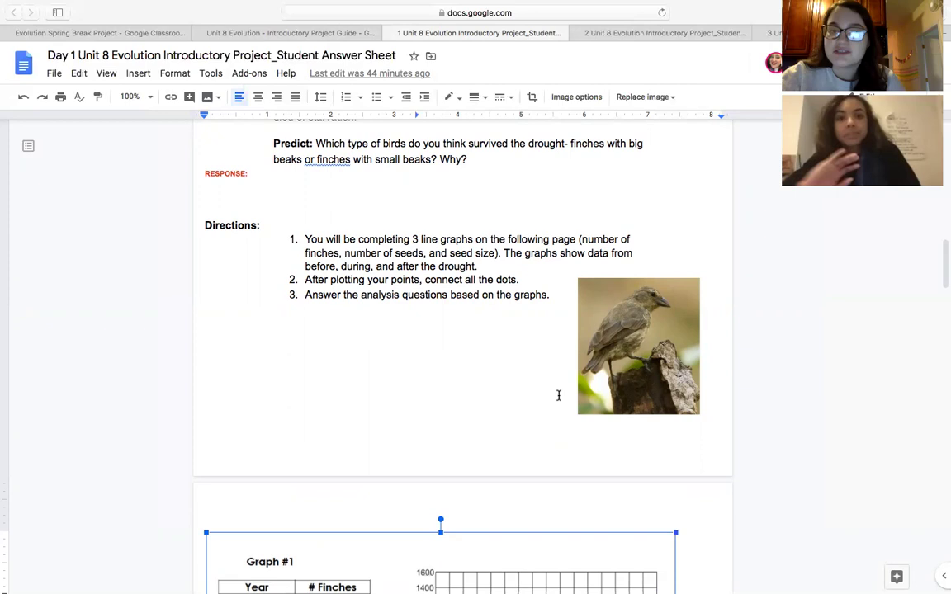
scroll(558, 395, "down", 5)
scroll(558, 399, "down", 5)
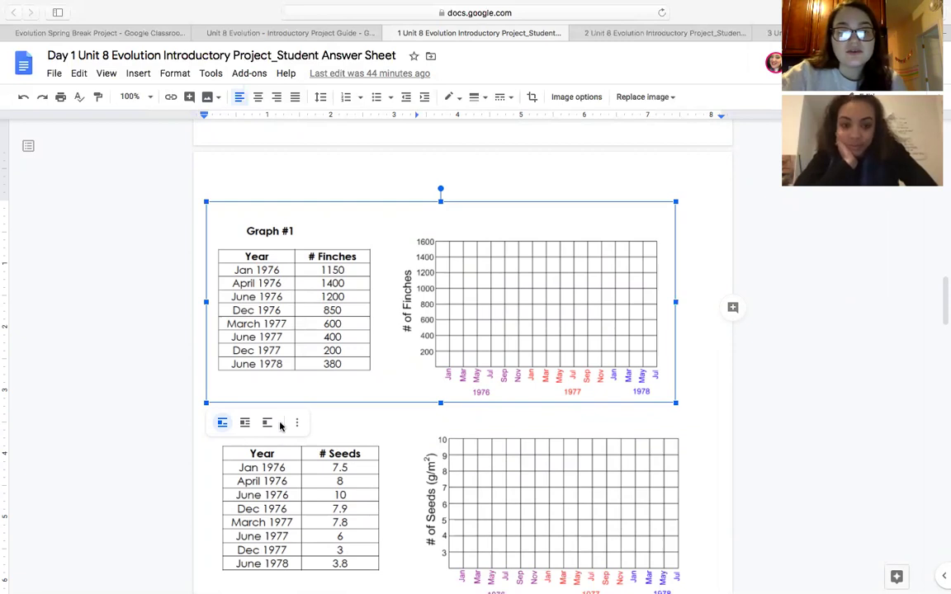
Copy the Graph #1 image with the finch counts table and its blank grid.
left_click(272, 449)
left_click(324, 291)
left_click(322, 395)
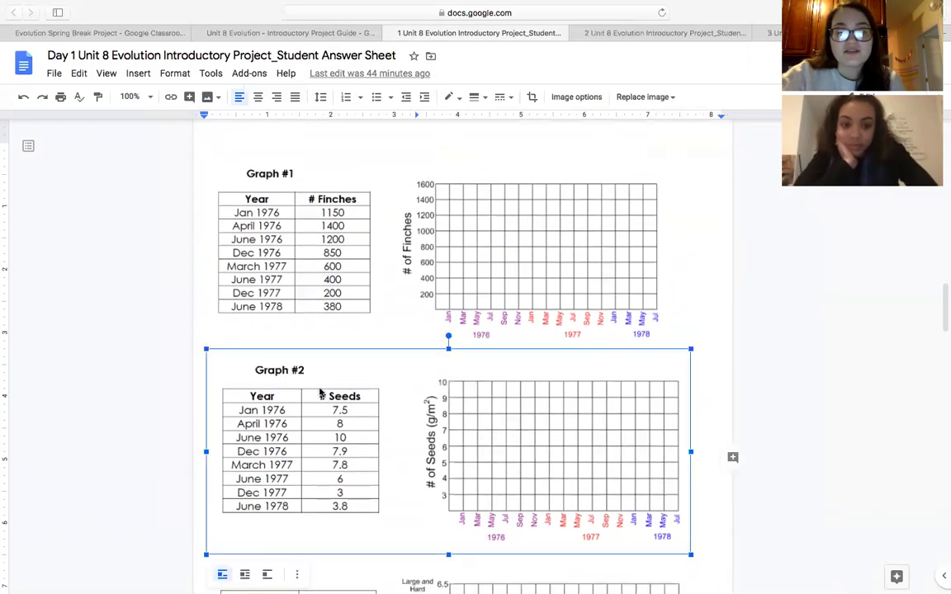
left_click(355, 255)
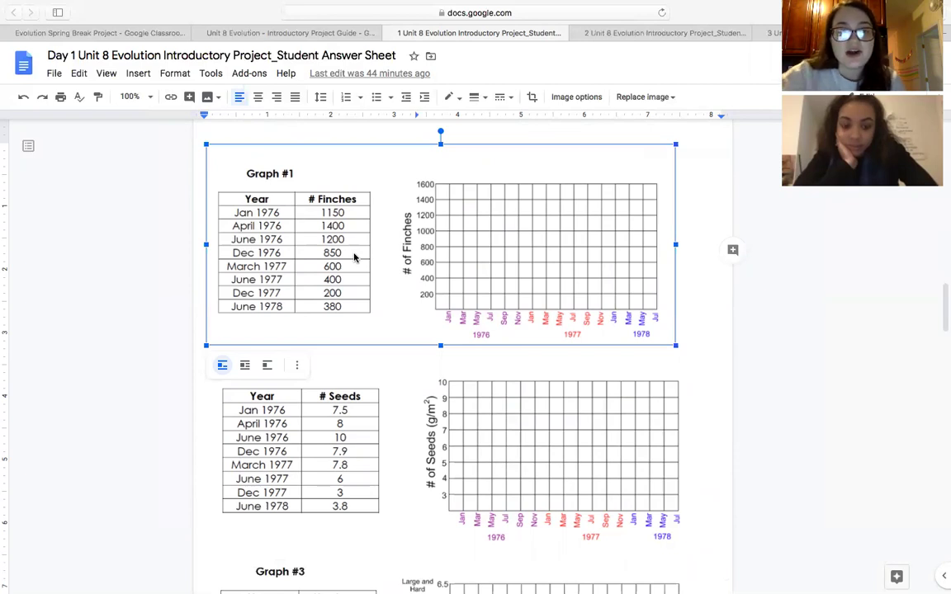
left_click(79, 75)
left_click(123, 170)
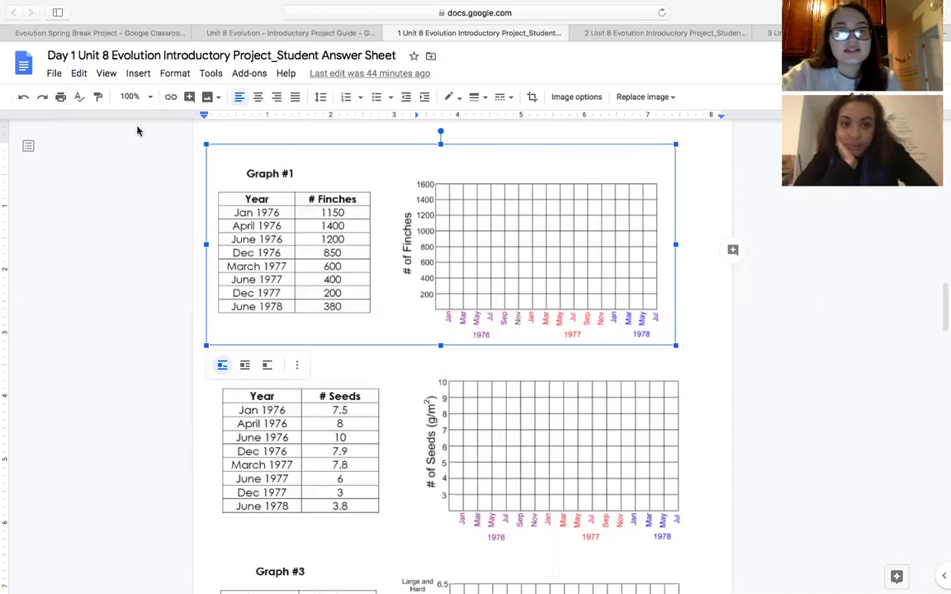
Create a new drawing in the document and paste the copied Graph #1 image into it.
left_click(138, 74)
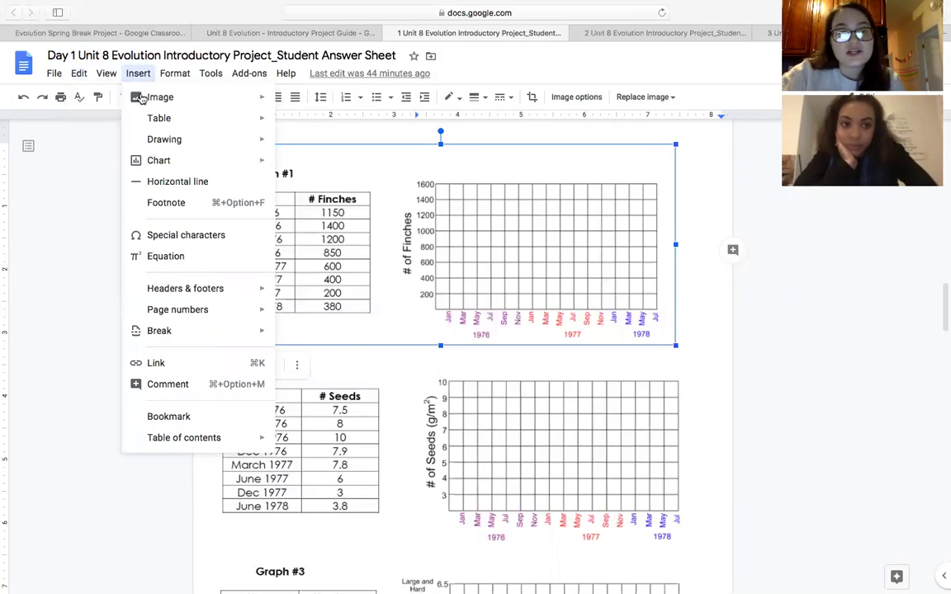
mouse_move(148, 138)
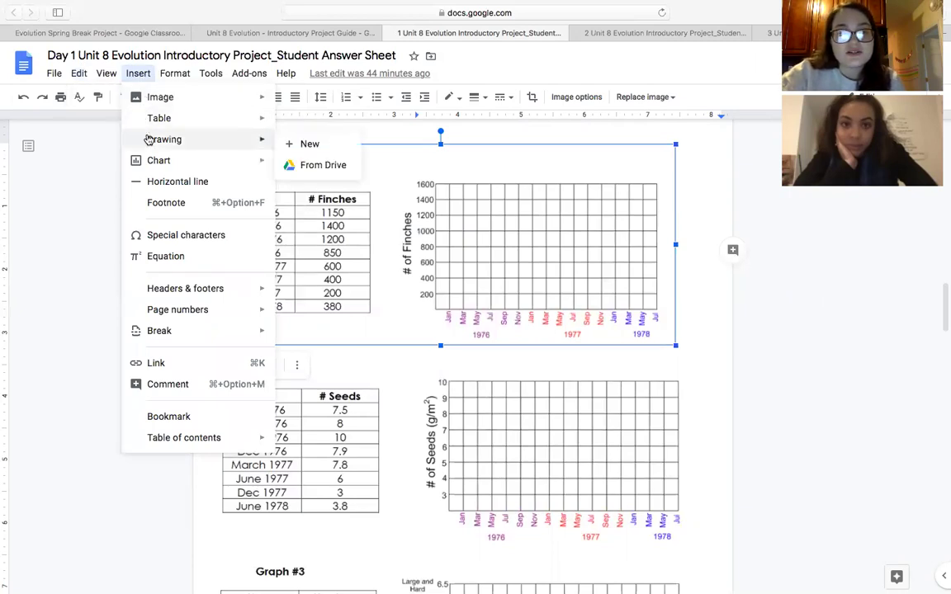
left_click(296, 145)
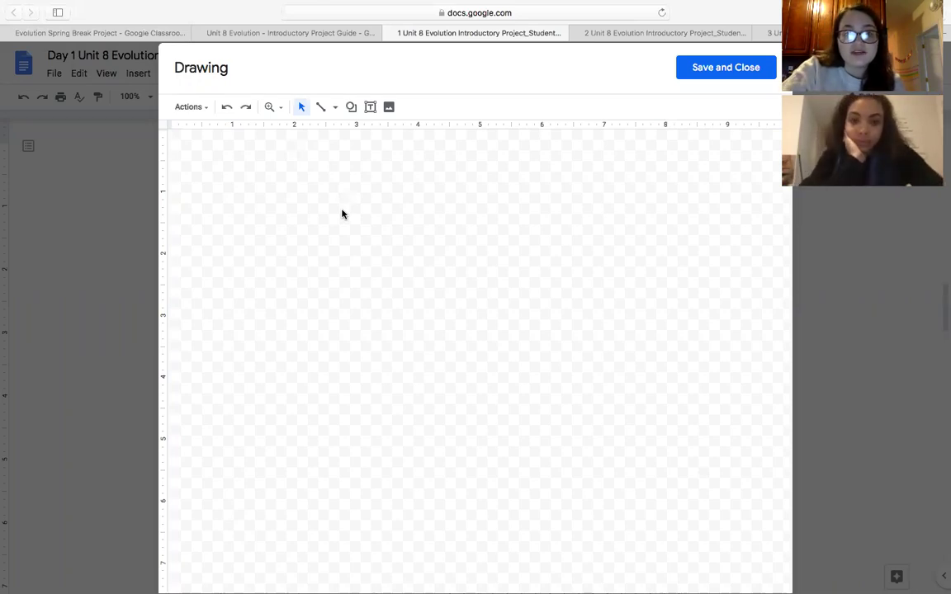
left_click(200, 109)
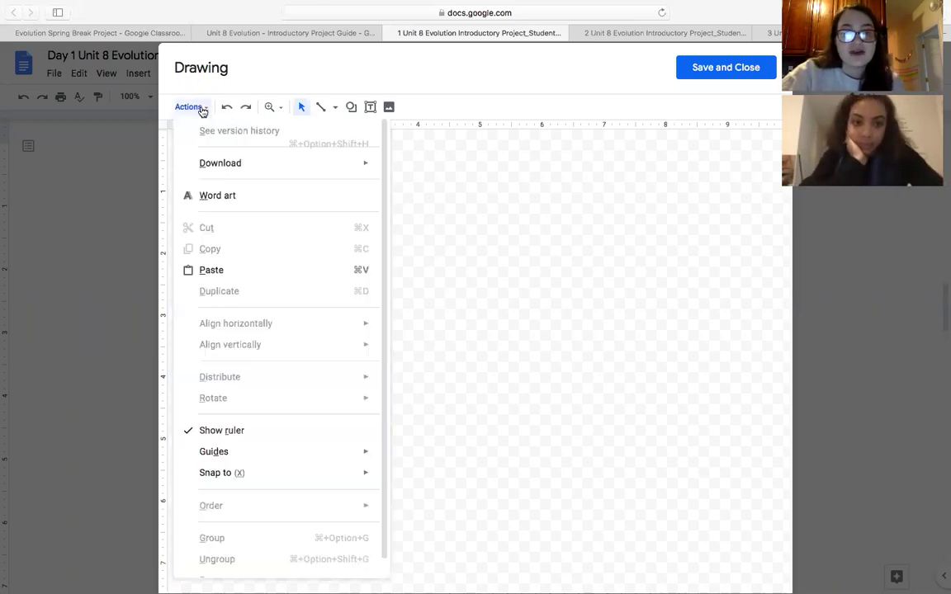
left_click(242, 279)
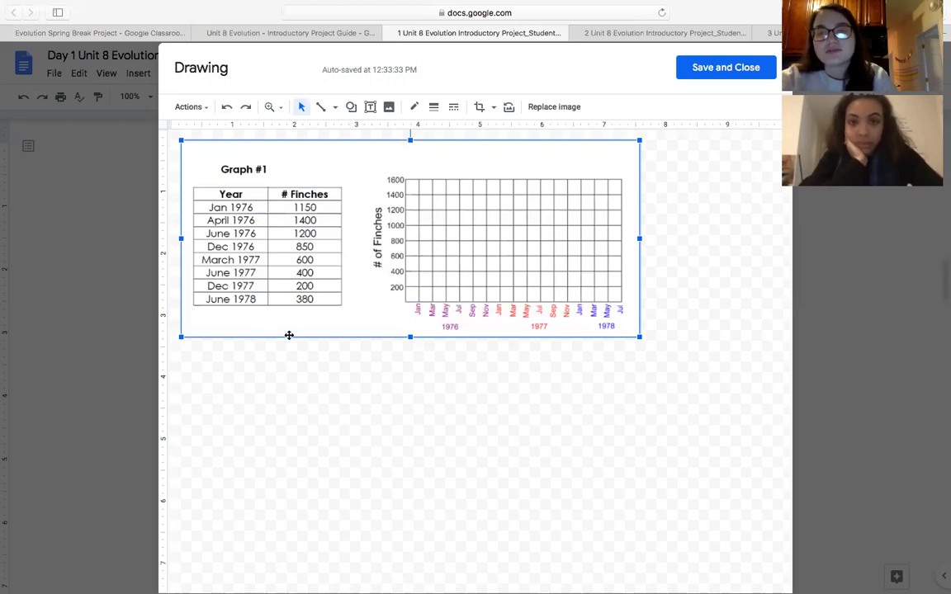
left_click(312, 378)
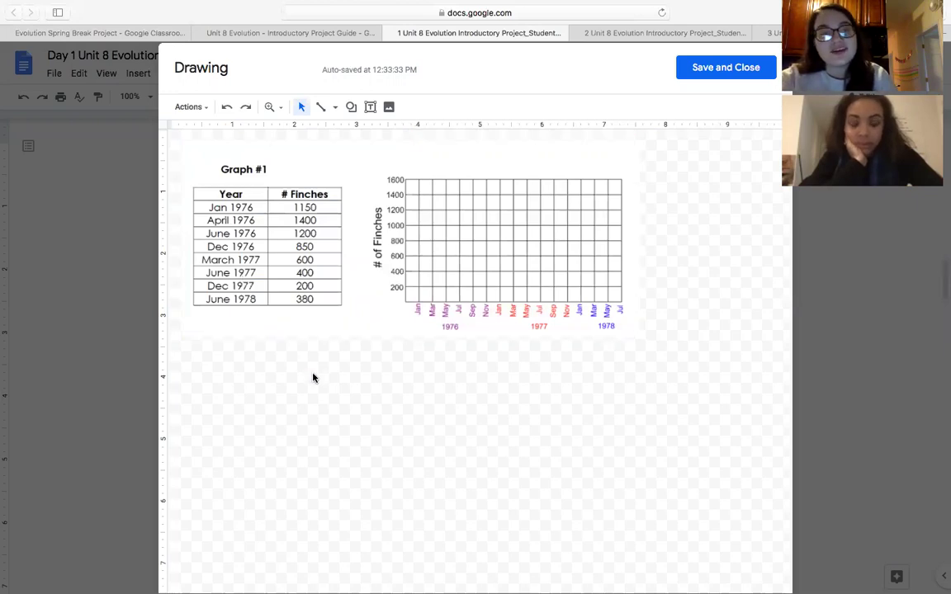
Draw a small circle on the Graph #1 grid as the January 1976 data point, just below 1200 finches.
left_click(351, 106)
mouse_move(370, 134)
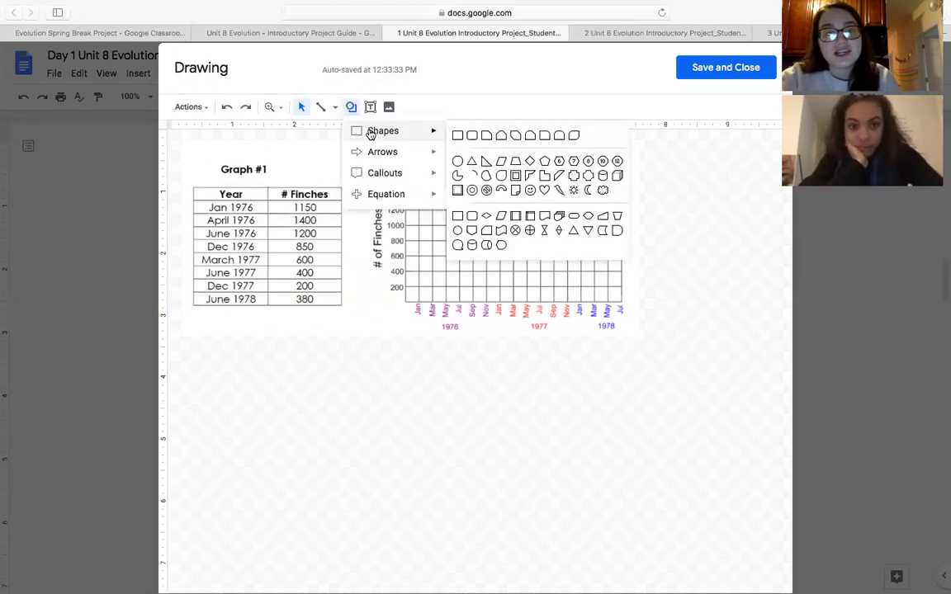
left_click(323, 112)
left_click(352, 108)
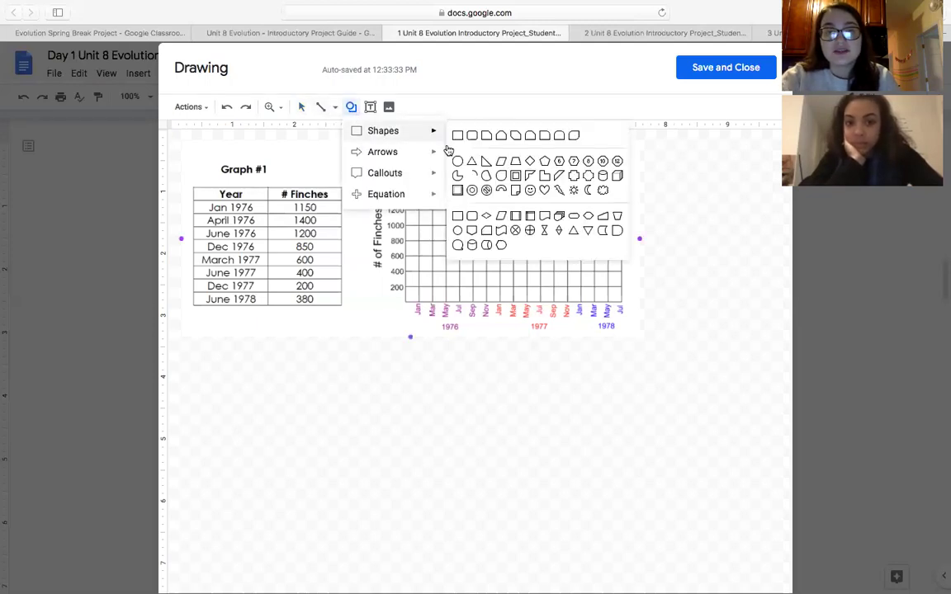
mouse_move(435, 141)
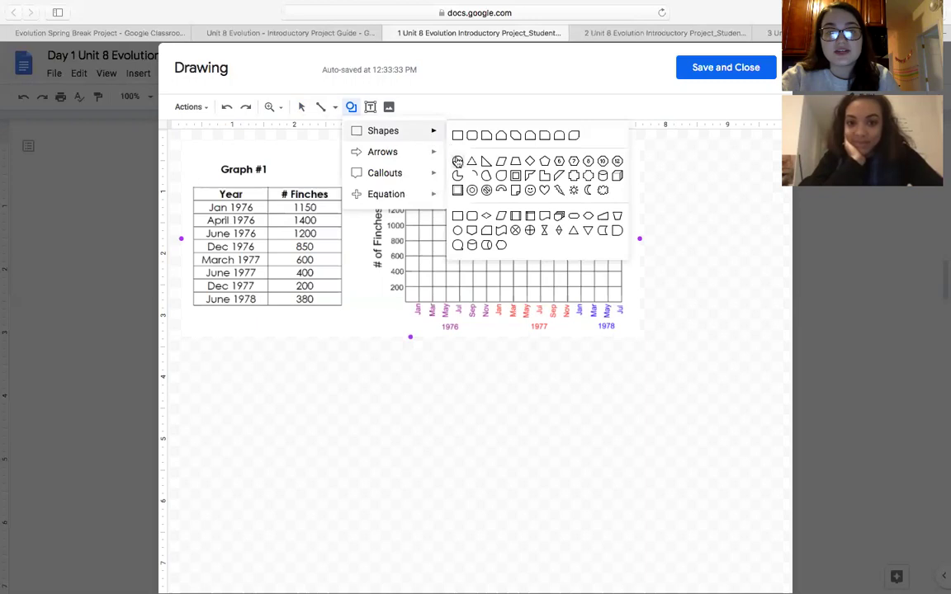
left_click(457, 160)
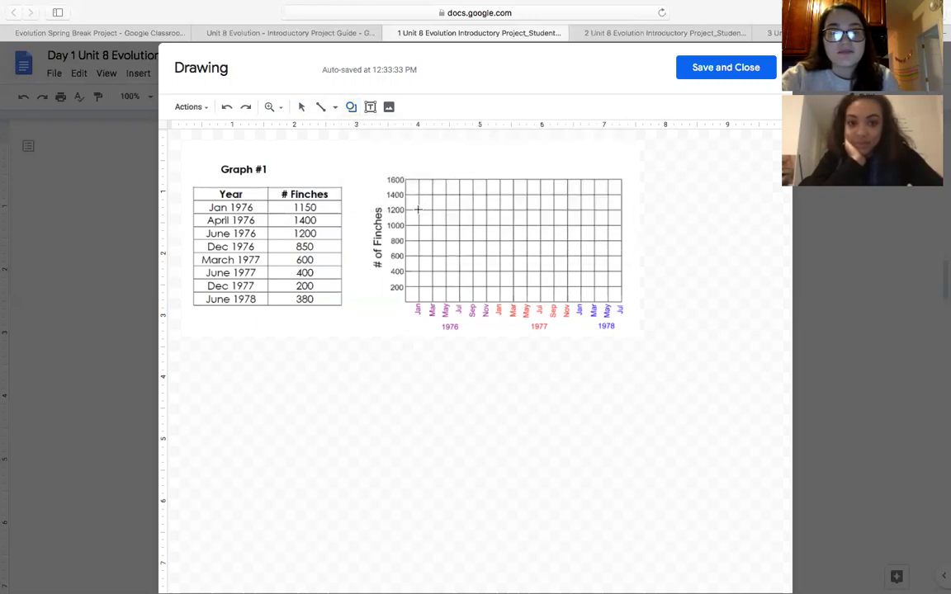
left_click_drag(416, 207, 424, 217)
left_click(476, 245)
key("Escape")
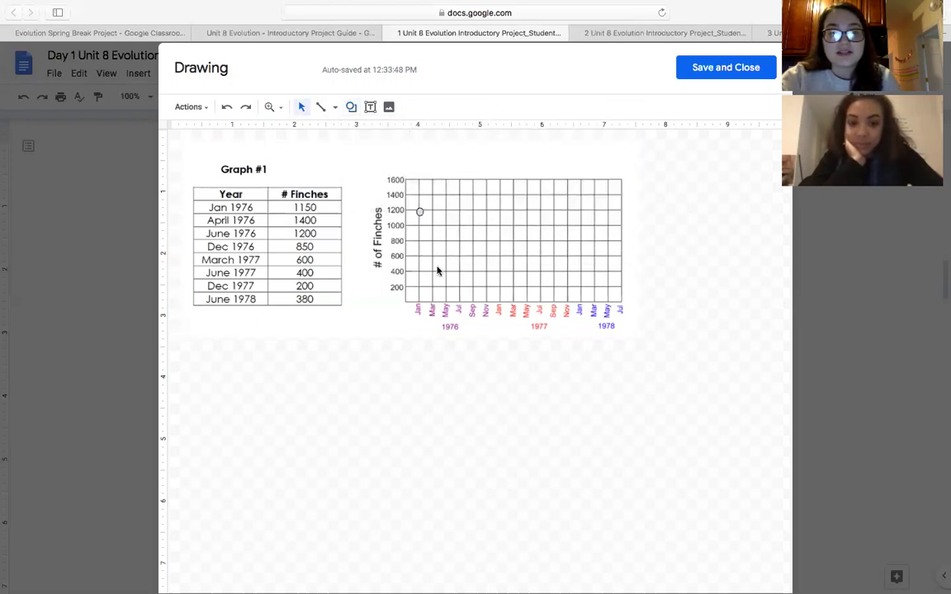
Add a second circle on the Graph #1 grid at November 1976, just above 800 finches.
left_click(351, 107)
mouse_move(443, 136)
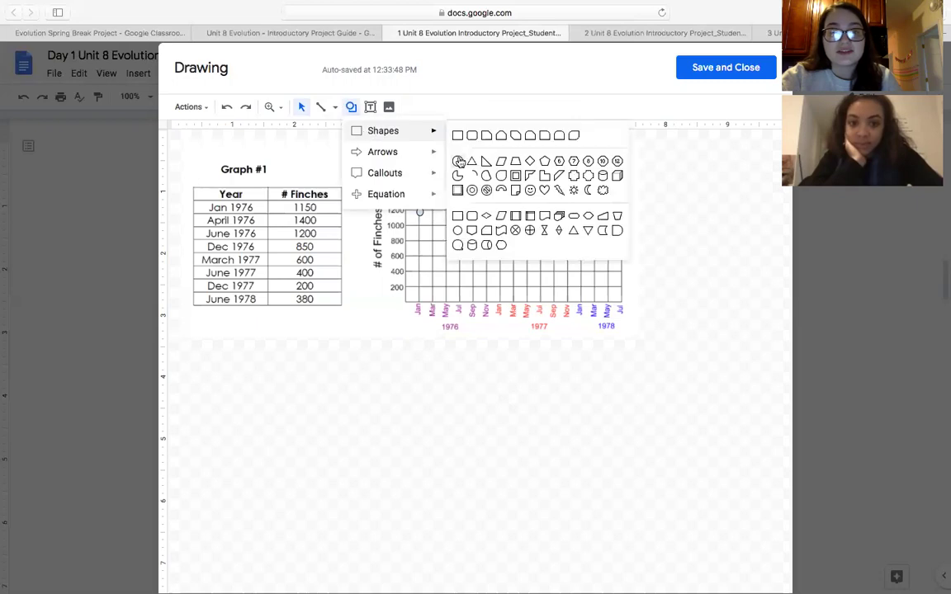
left_click(457, 160)
mouse_move(485, 241)
left_mouse_down()
mouse_move(492, 248)
mouse_move(485, 241)
left_mouse_up()
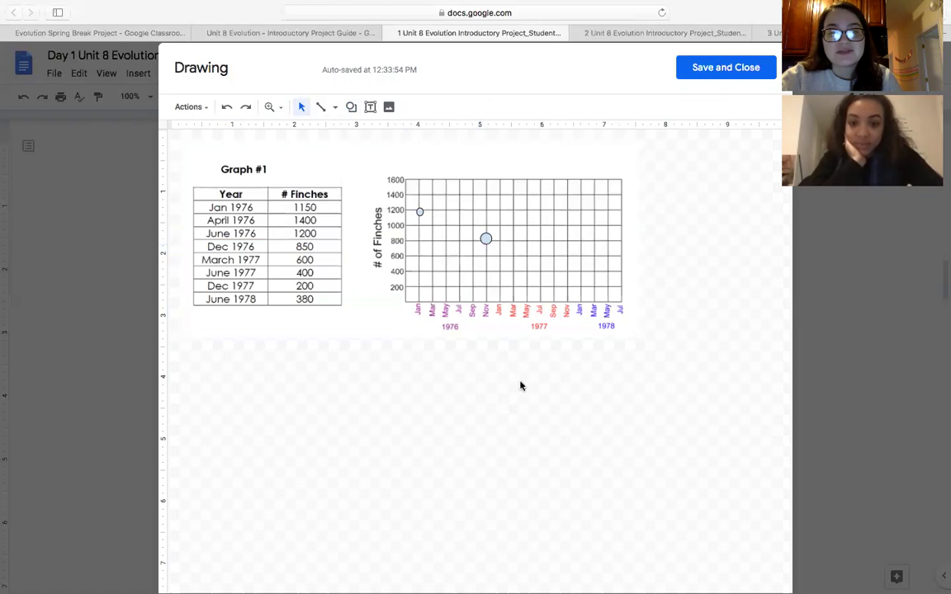
Connect the January and November 1976 circles with a straight line and save the drawing into the document.
left_click(335, 109)
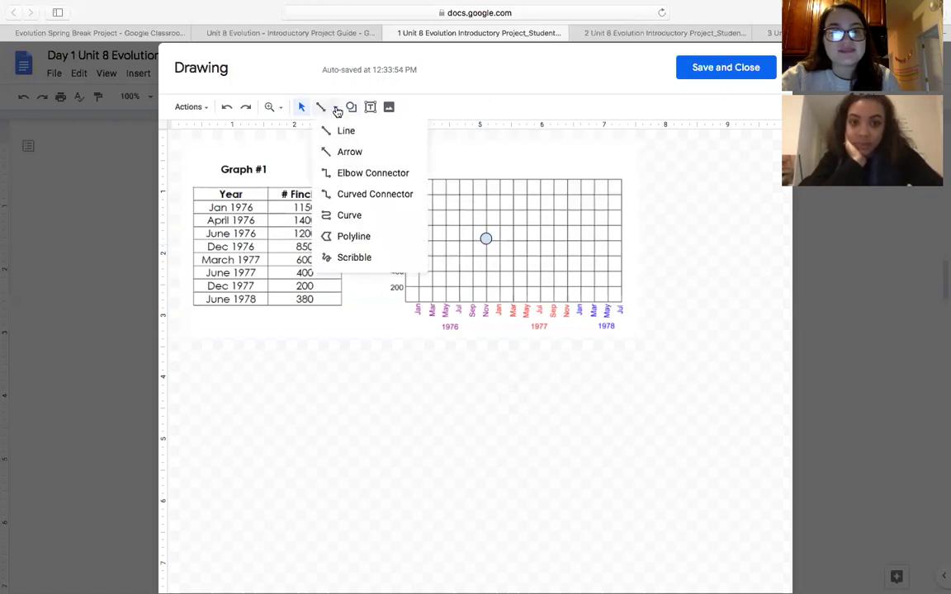
left_click(346, 130)
left_click_drag(419, 212, 486, 239)
left_click(520, 410)
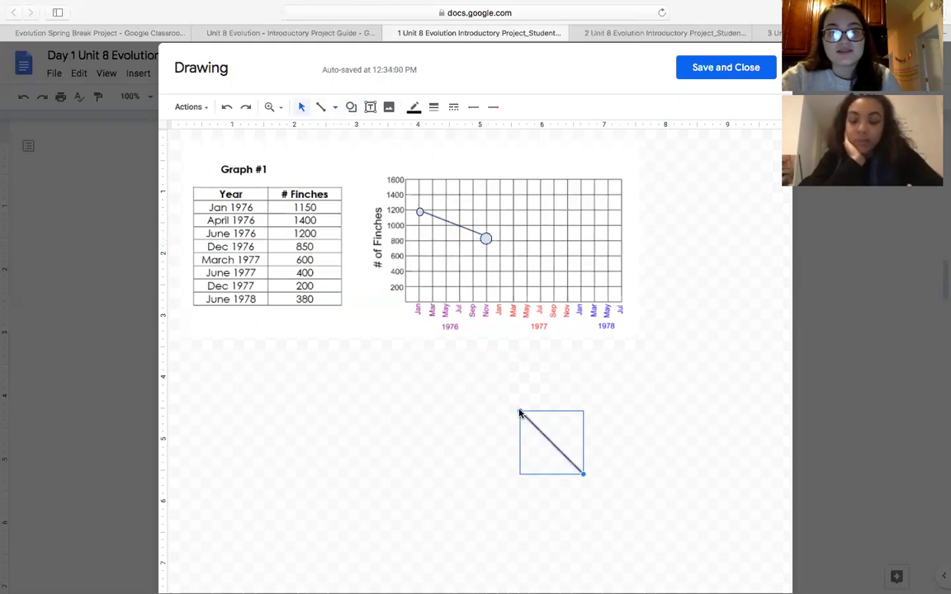
key("BackSpace")
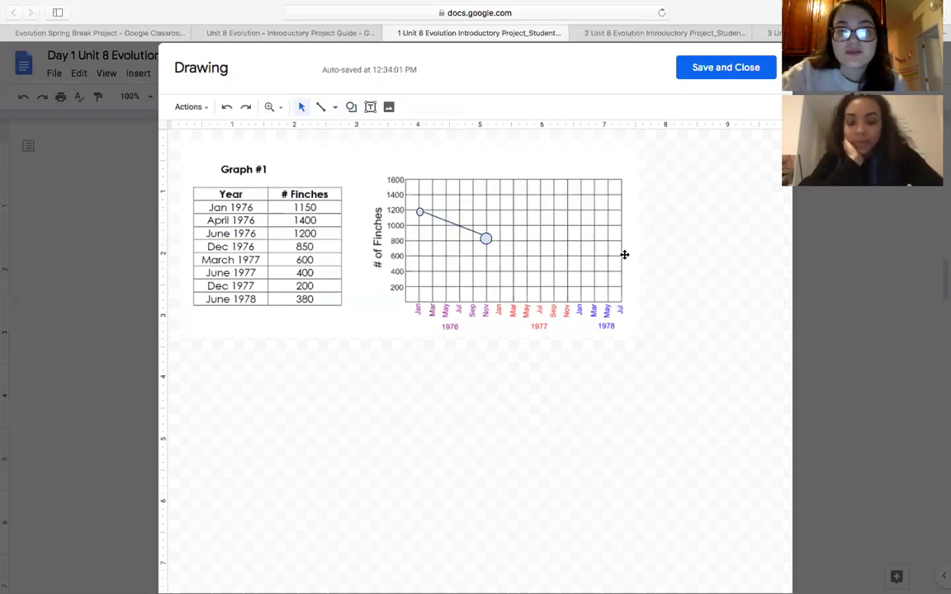
left_click(724, 69)
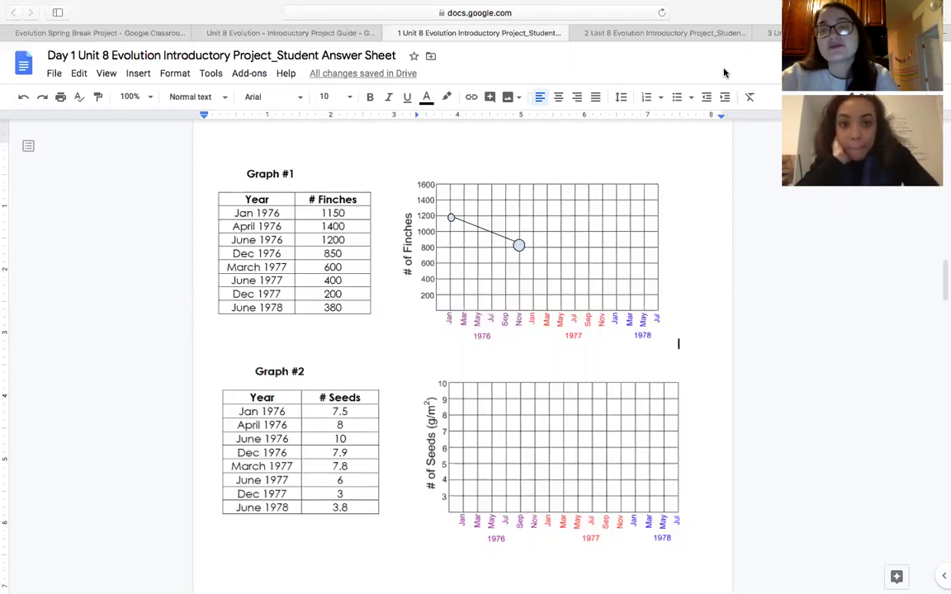
left_click(138, 79)
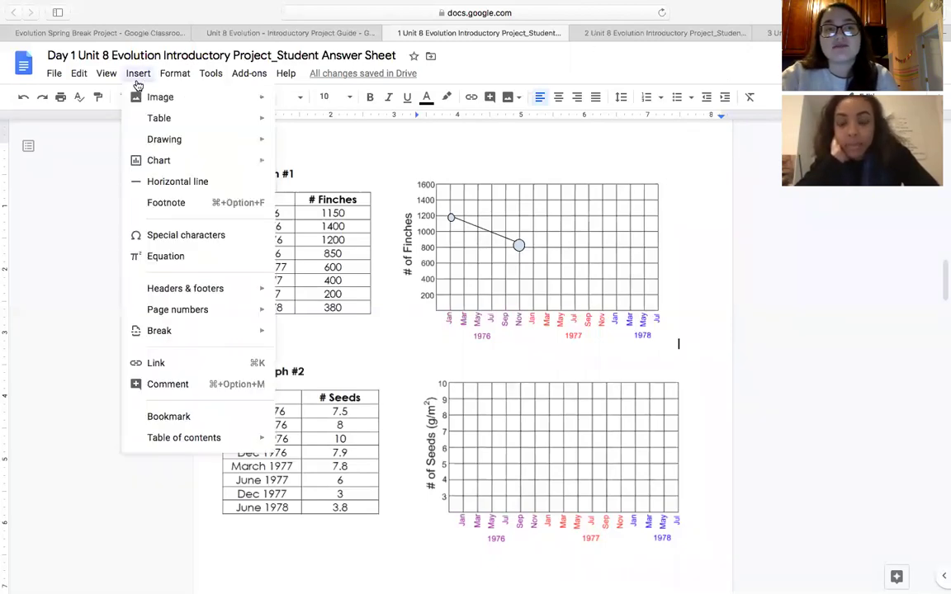
mouse_move(259, 141)
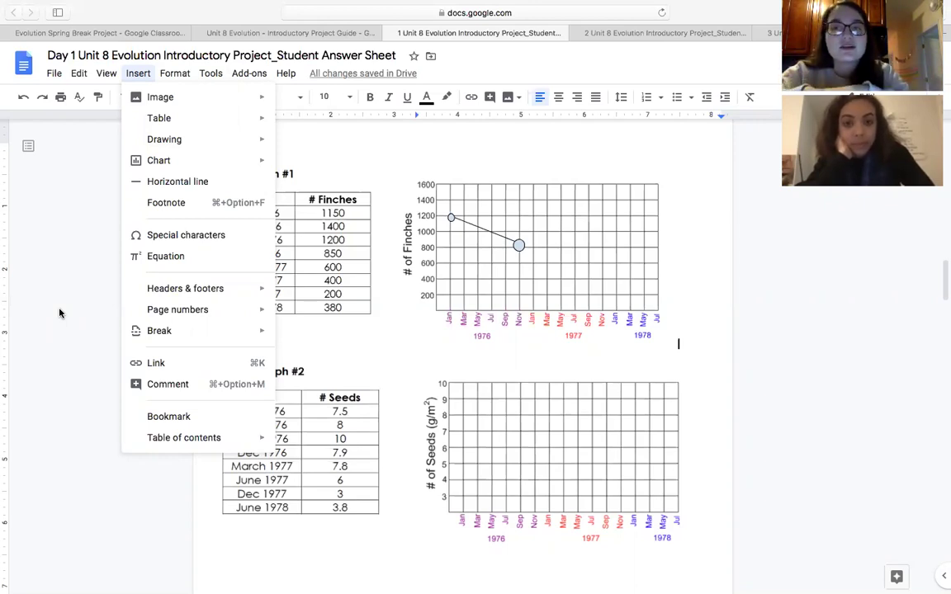
left_click(34, 373)
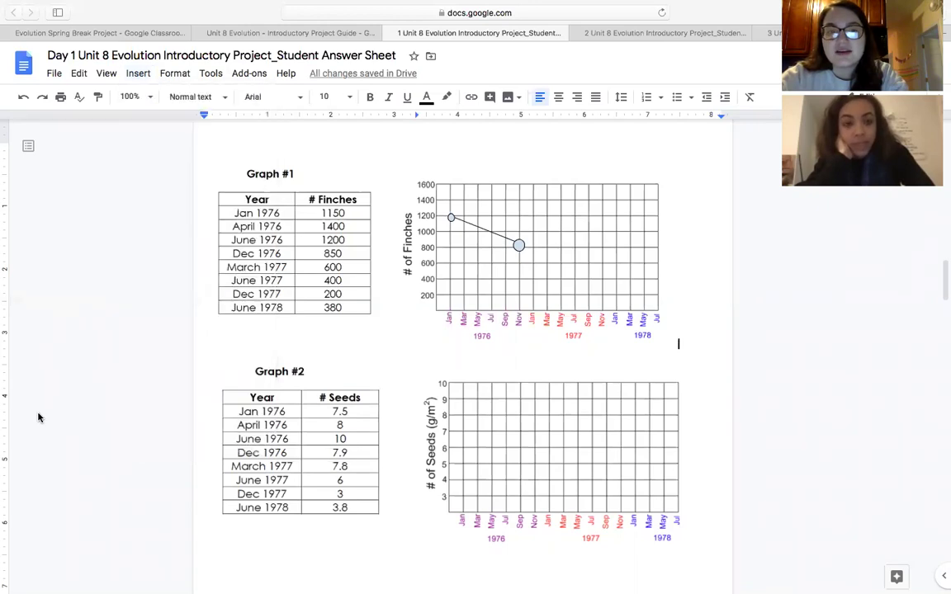
Return to the Introductory Project Guide slides and review slides 7 to 11, from testing Darwin's hypothesis to what the data showed.
left_click(130, 34)
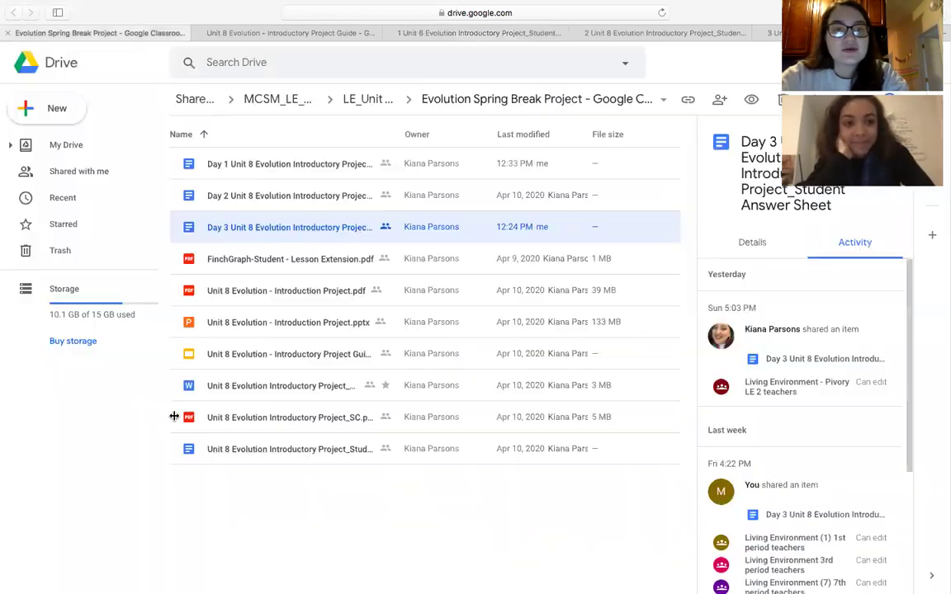
left_click(359, 36)
scroll(65, 410, "down", 2)
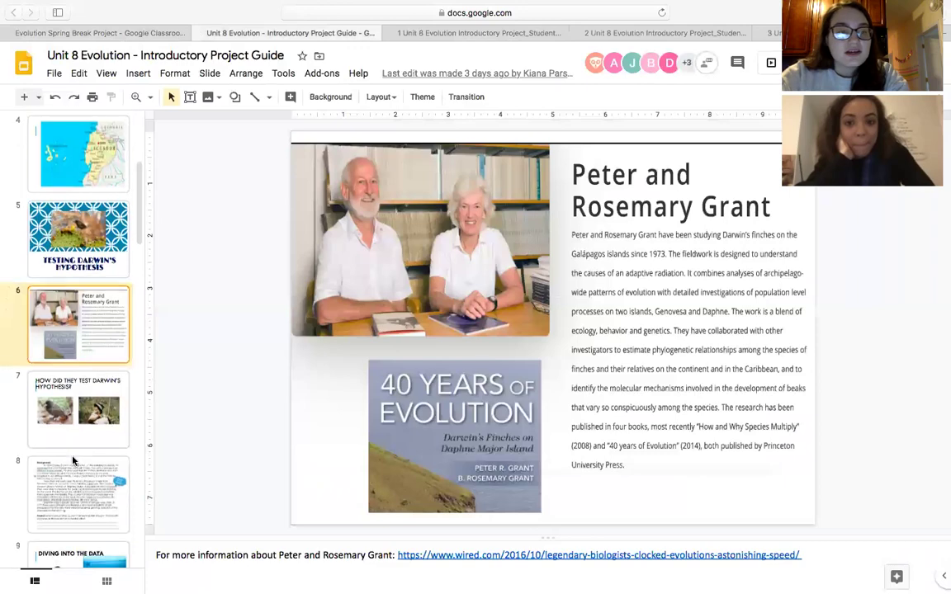
left_click(83, 400)
key("Up")
key("Up")
key("Down")
key("Down")
key("Down")
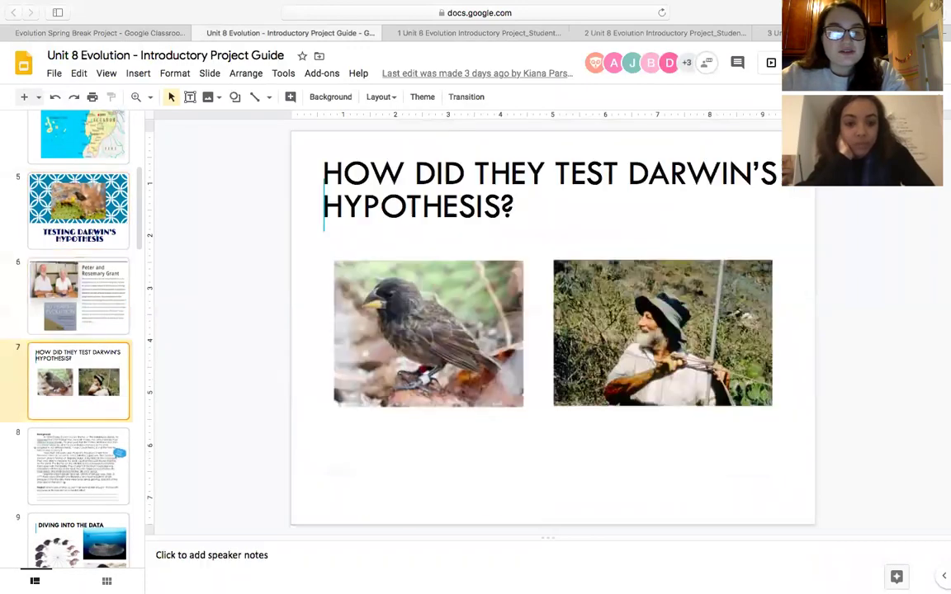
key("Down")
key("Down")
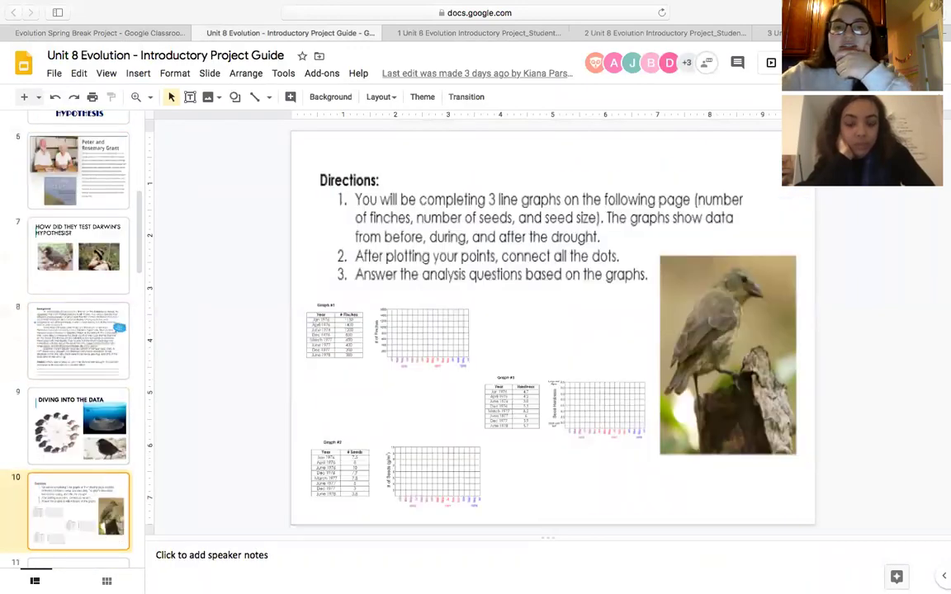
key("Down")
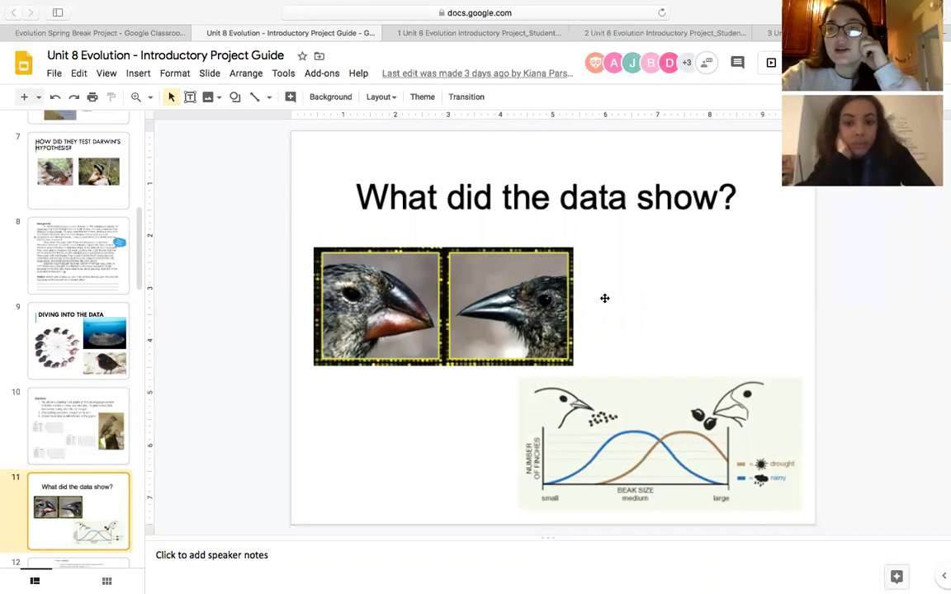
Go back to the Day 1 Student Answer Sheet and read through Analysis Questions 1 to 6 below the graphs.
left_click(463, 33)
scroll(339, 396, "down", 3)
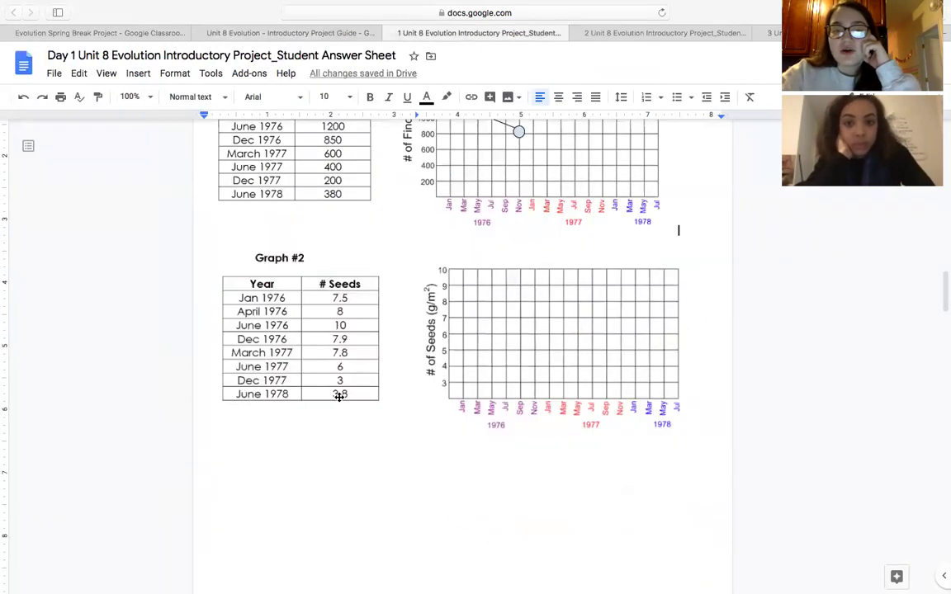
scroll(339, 397, "down", 10)
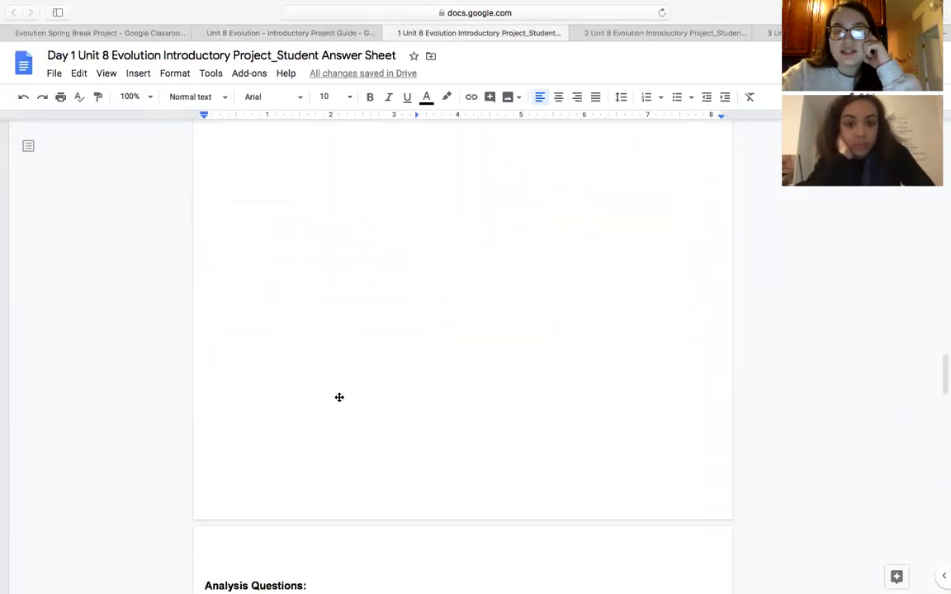
scroll(339, 397, "down", 5)
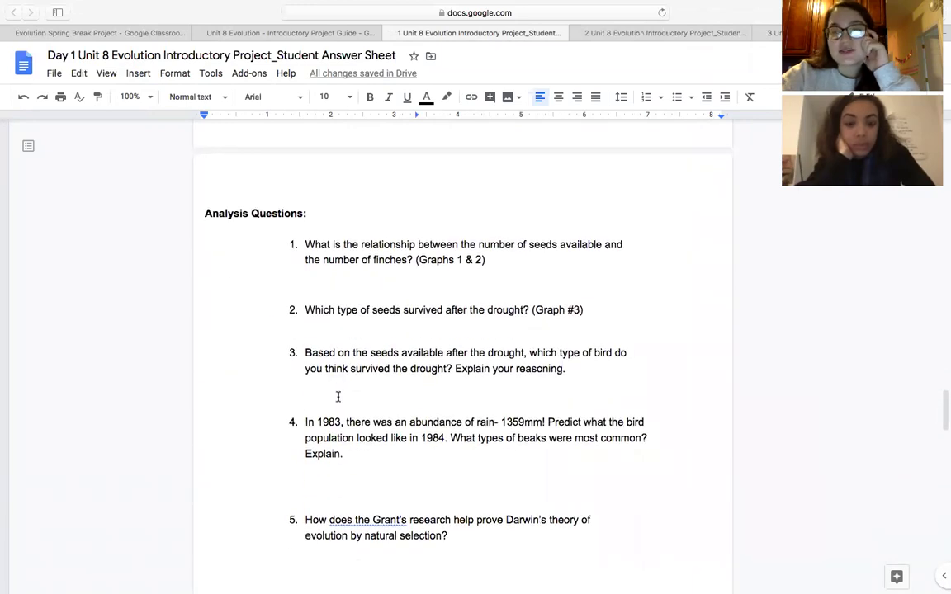
left_click(366, 281)
scroll(354, 322, "down", 3)
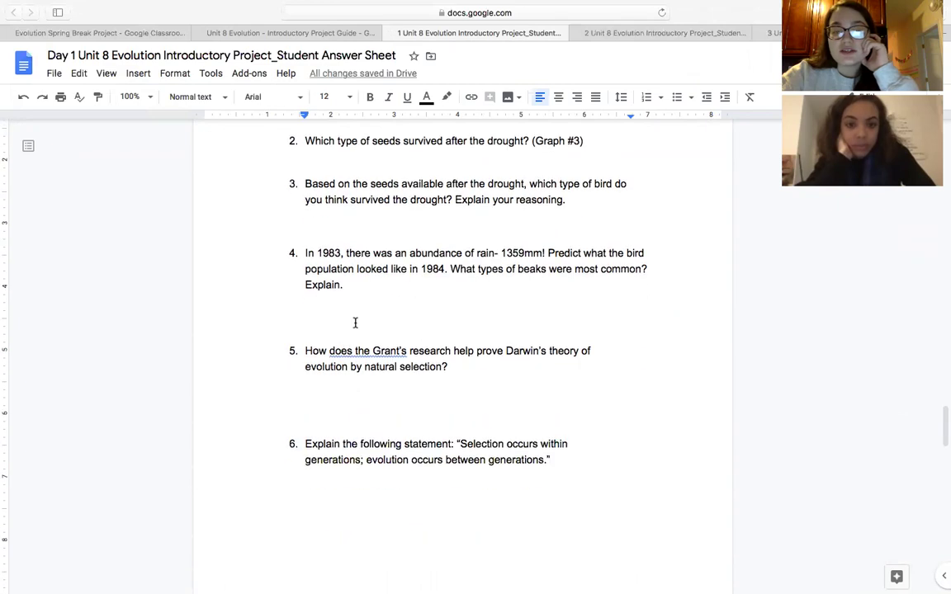
scroll(355, 324, "up", 3)
scroll(355, 323, "down", 3)
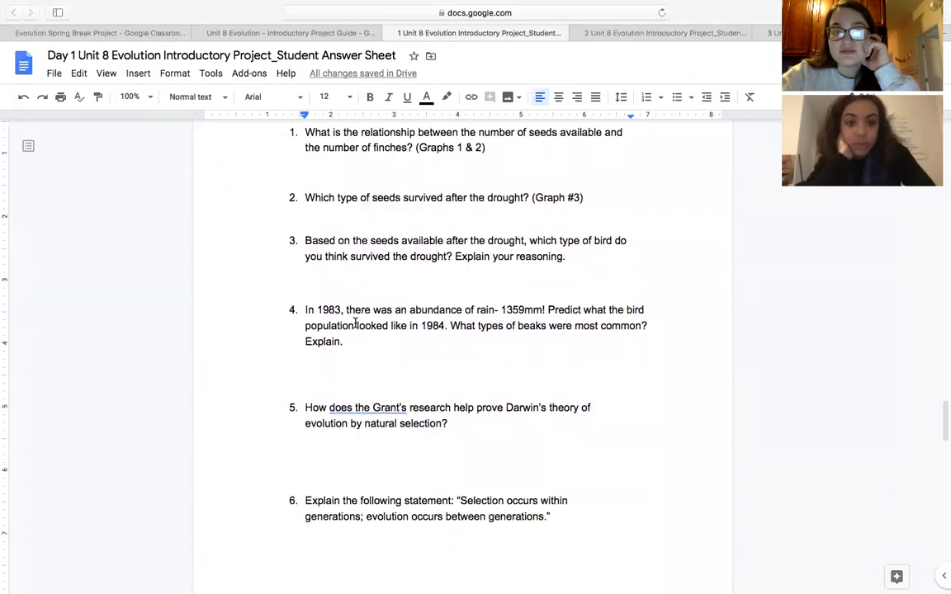
scroll(354, 323, "up", 1)
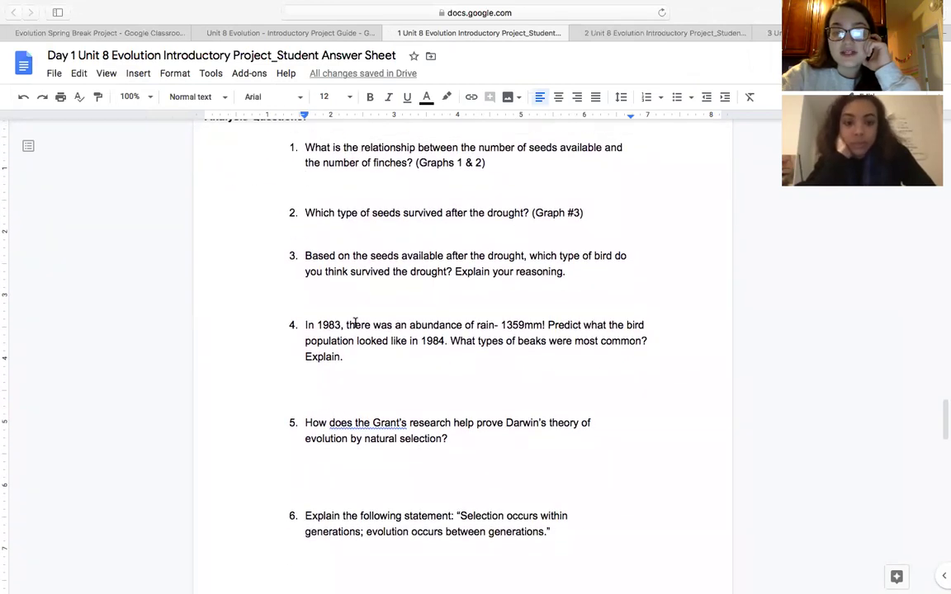
scroll(355, 323, "down", 3)
scroll(363, 331, "up", 2)
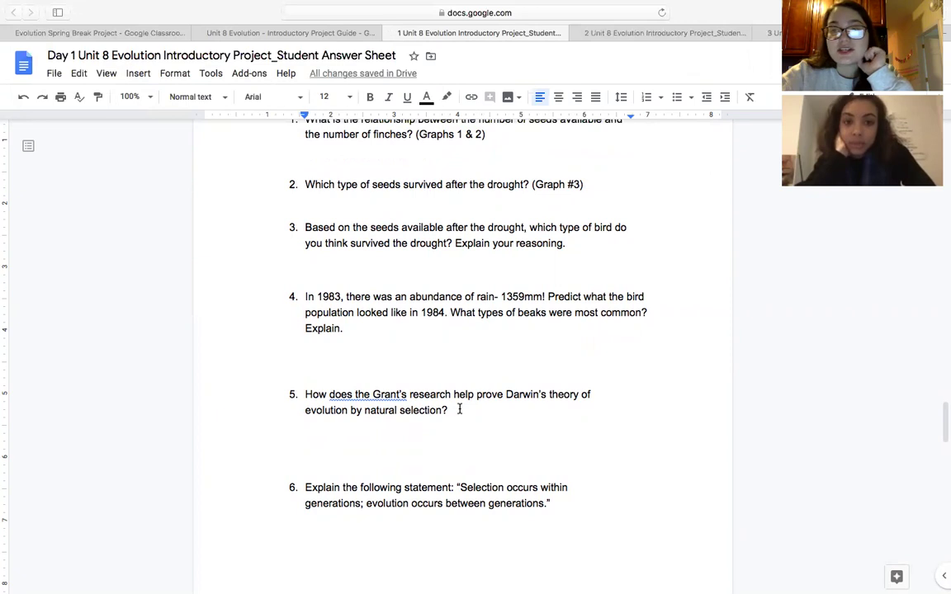
scroll(458, 408, "down", 1)
scroll(459, 409, "up", 2)
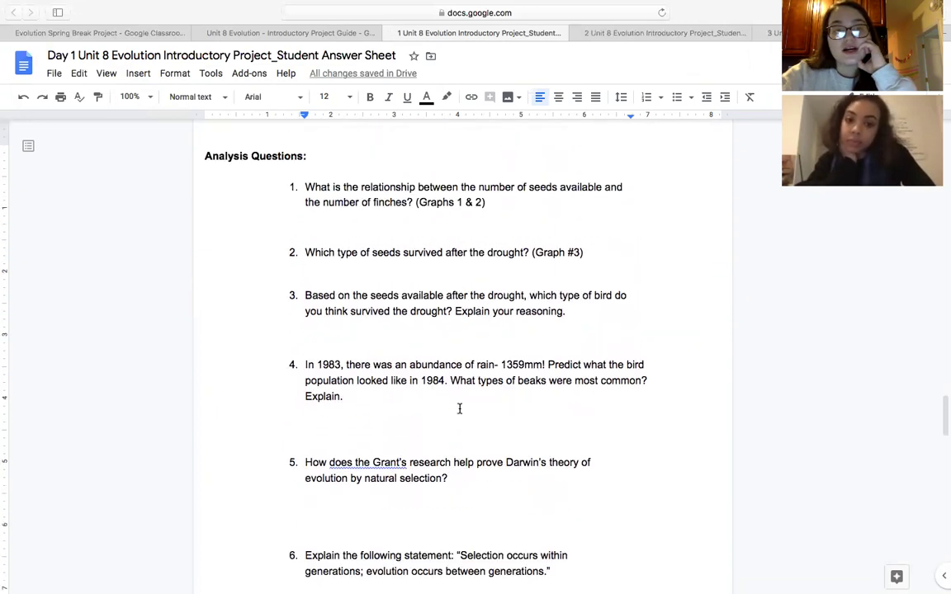
scroll(429, 218, "down", 3)
scroll(412, 217, "down", 1)
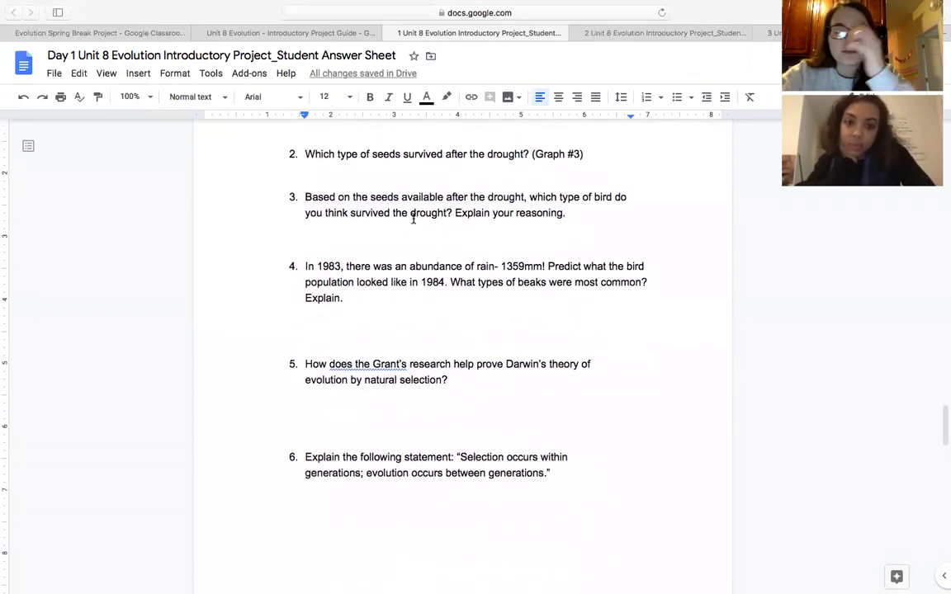
Read Question 7 about the drought survivors and Question 8 with the finch beak variation diagram at the end of the answer sheet.
scroll(413, 218, "down", 10)
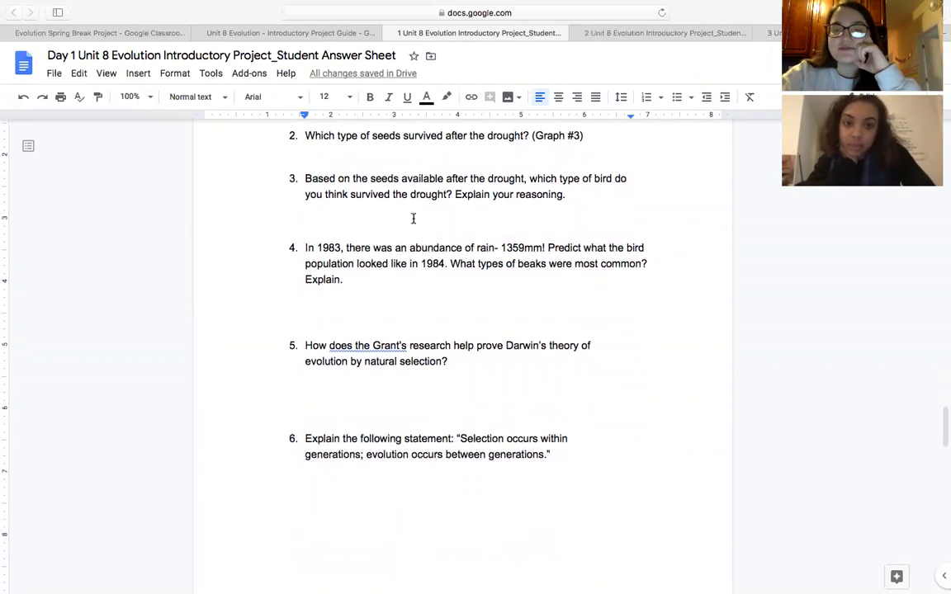
scroll(413, 218, "down", 4)
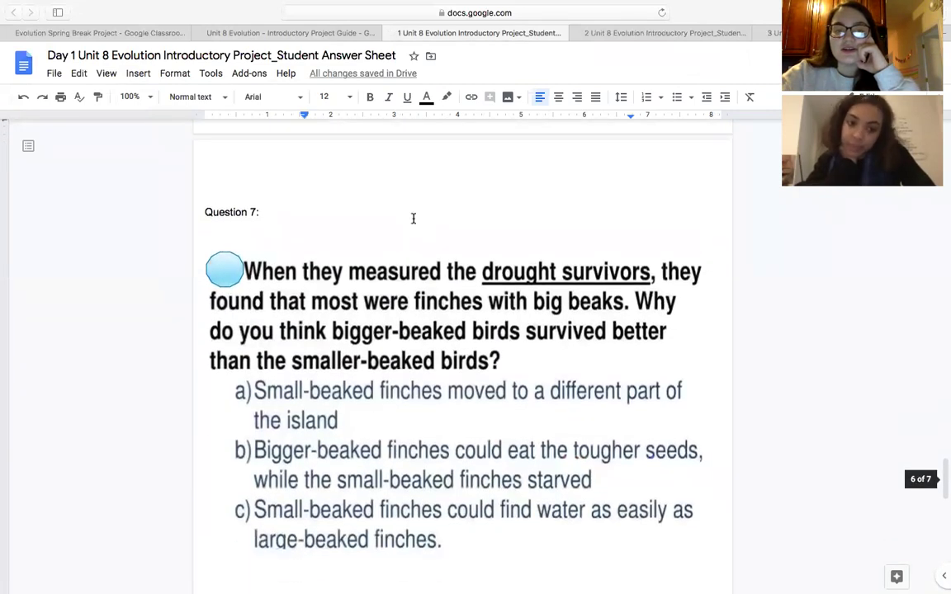
scroll(414, 219, "down", 1)
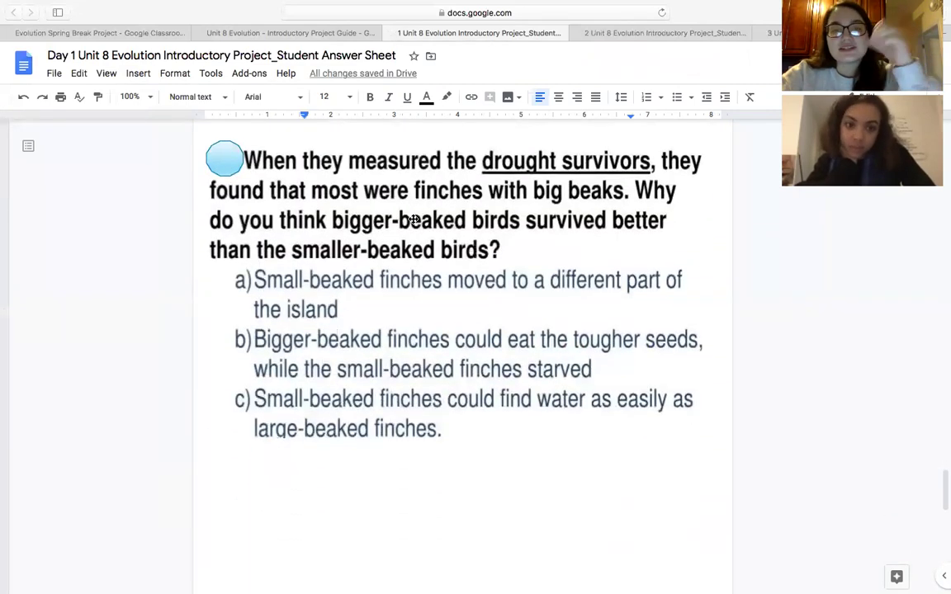
scroll(413, 219, "down", 12)
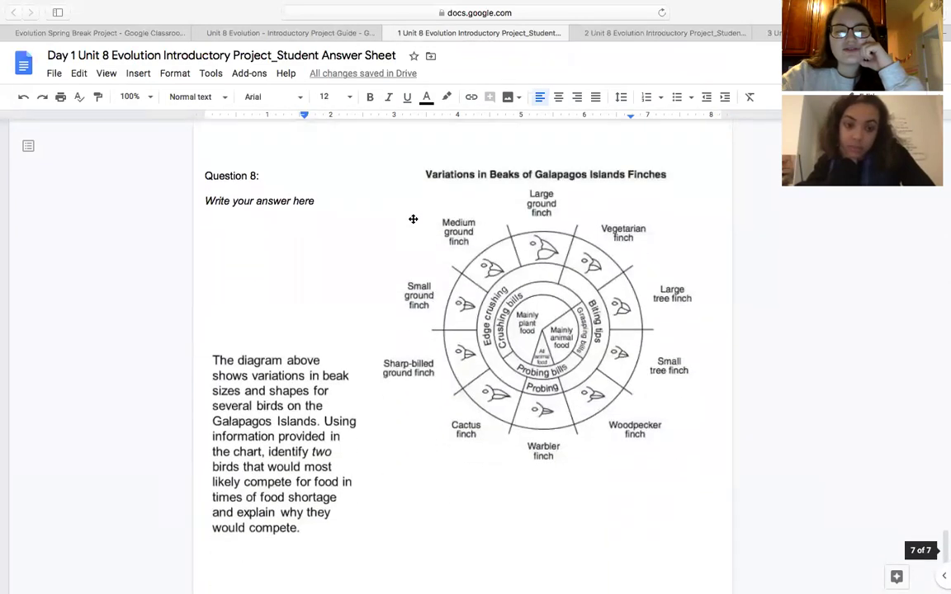
scroll(413, 219, "up", 12)
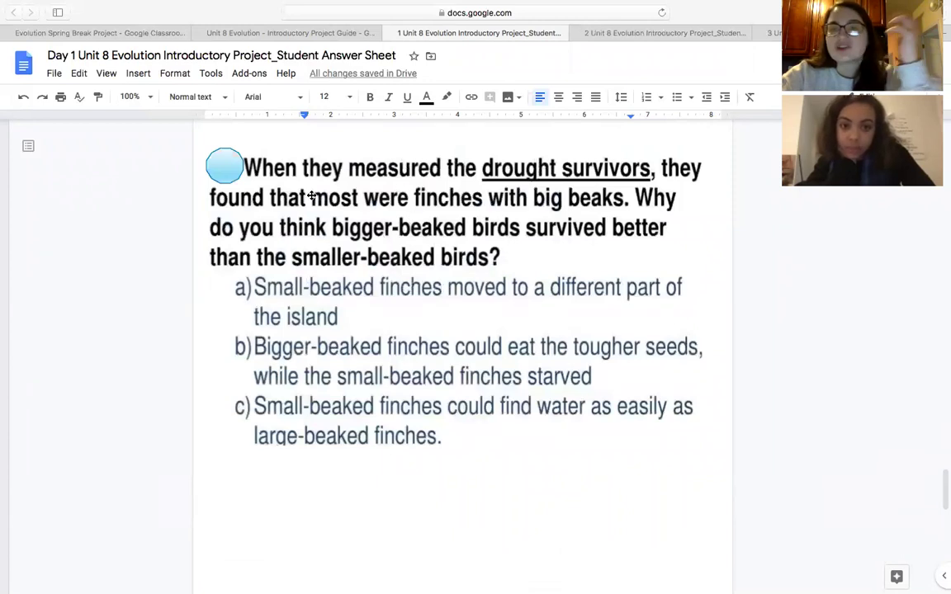
scroll(312, 194, "down", 1)
scroll(311, 195, "down", 1)
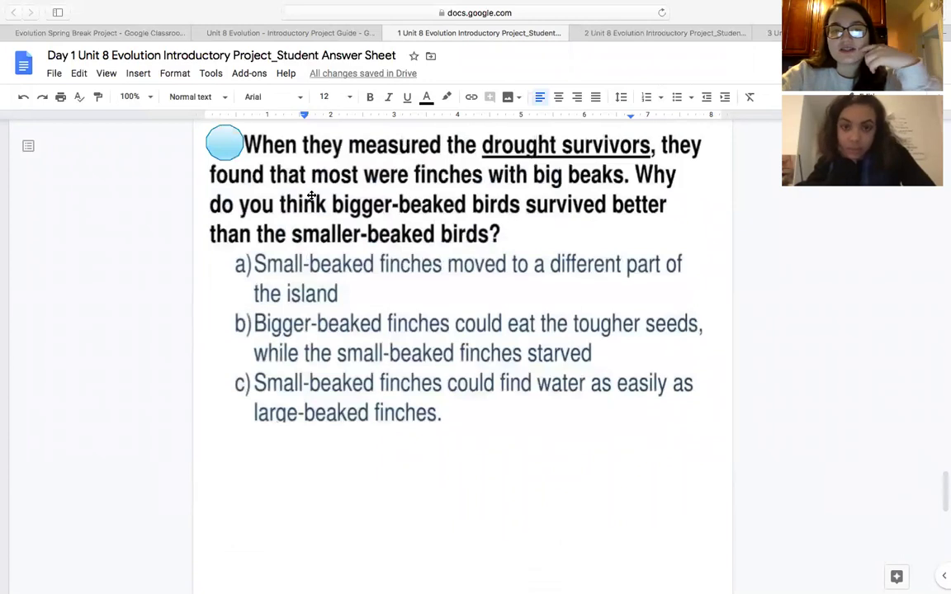
scroll(311, 195, "down", 10)
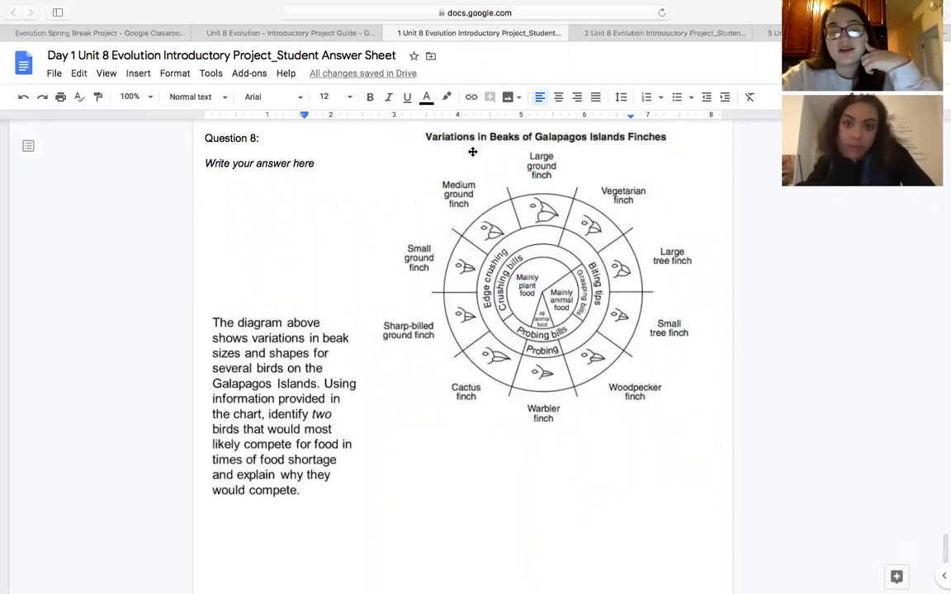
scroll(478, 320, "down", 5)
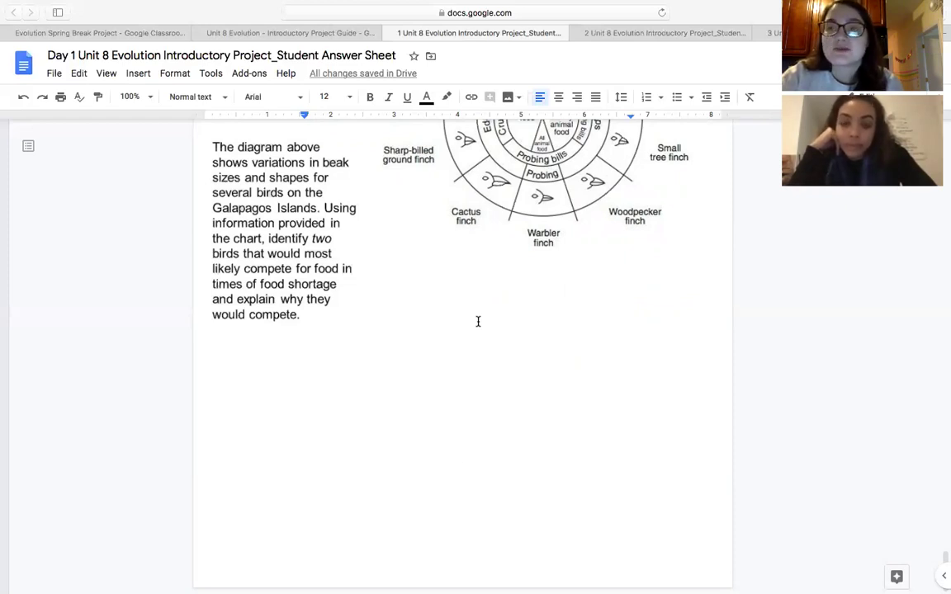
Recheck the Day 1 answer sheet from Graphs #1 to #3 through the analysis questions.
scroll(477, 321, "up", 5)
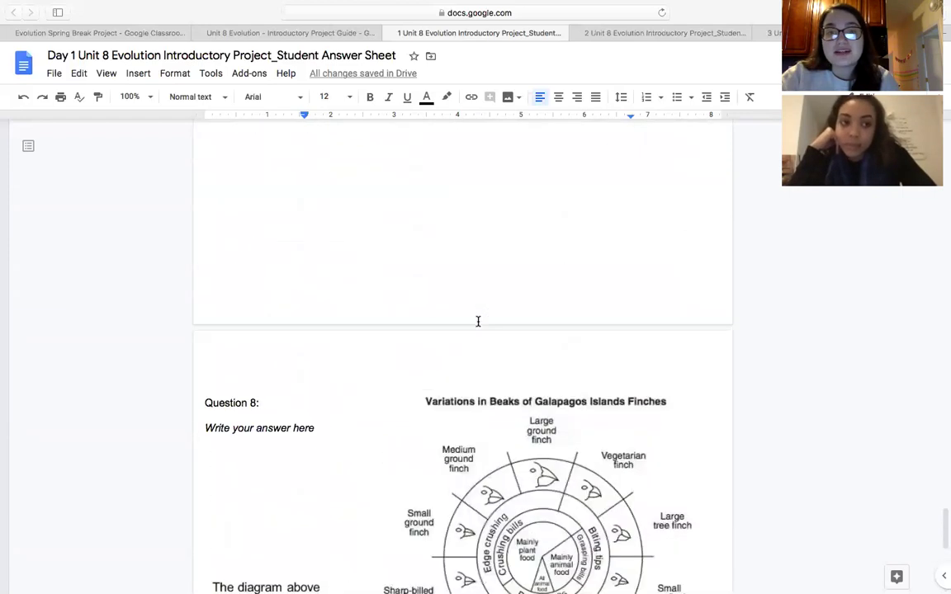
scroll(478, 321, "down", 10)
scroll(478, 321, "up", 5)
scroll(477, 321, "up", 7)
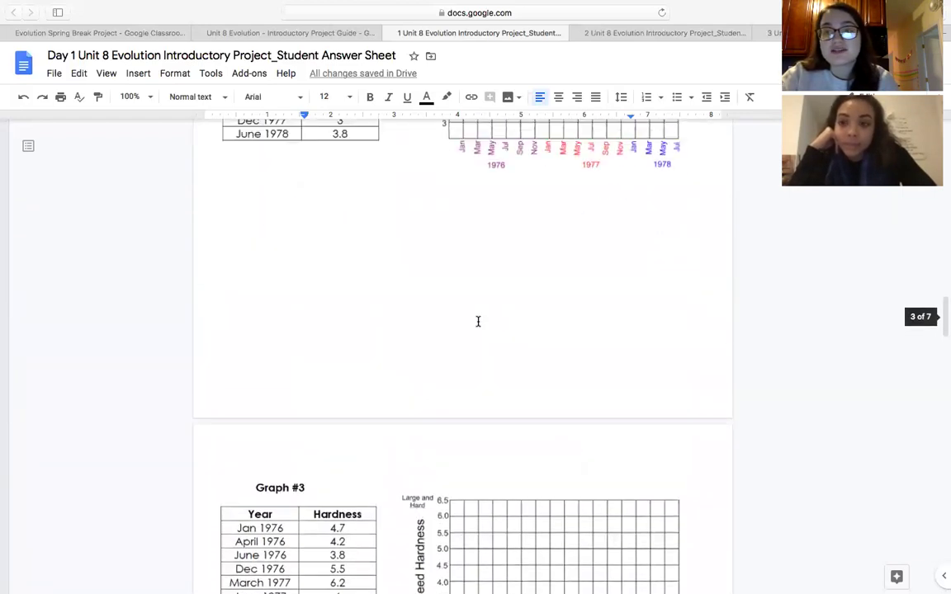
scroll(478, 321, "up", 6)
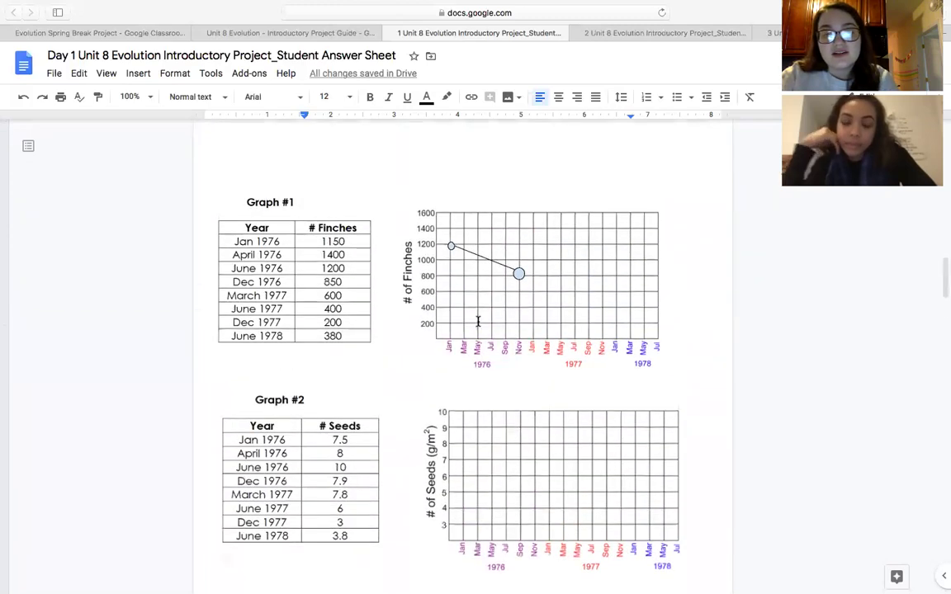
scroll(478, 321, "down", 10)
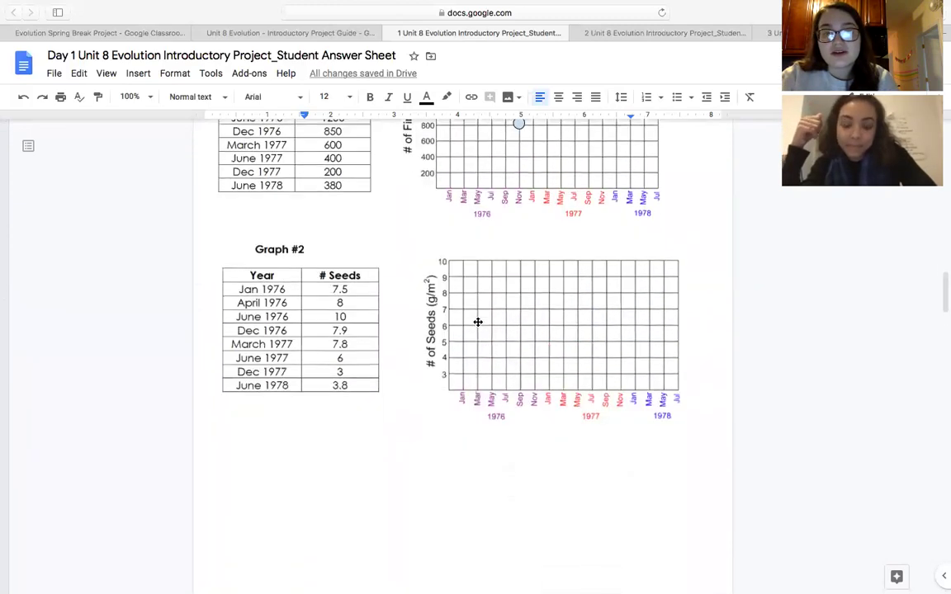
scroll(478, 321, "down", 6)
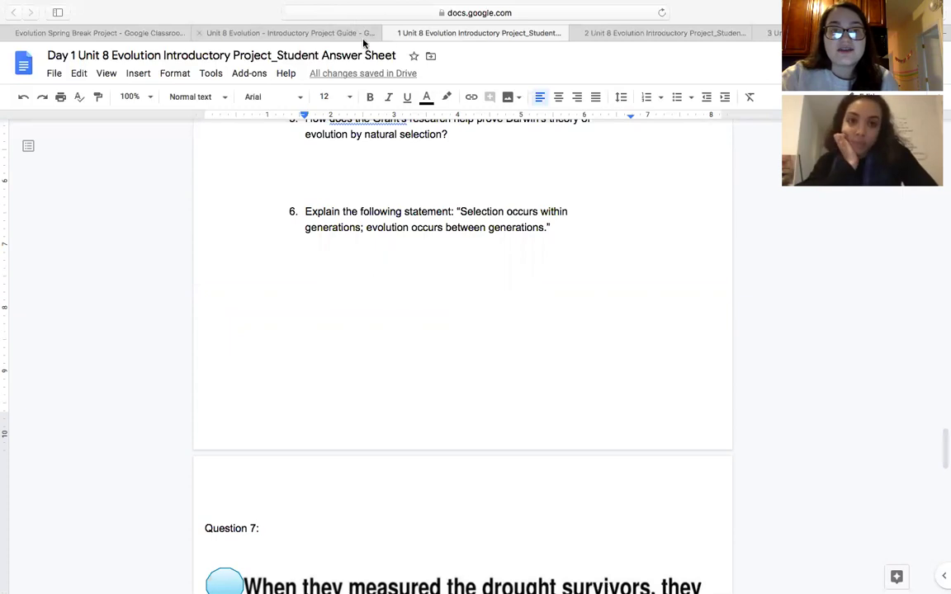
Glance at the Day 2 answer sheet, then review project guide slides 12 to 16, from the analysis questions to the Galapagos finch video.
left_click(611, 33)
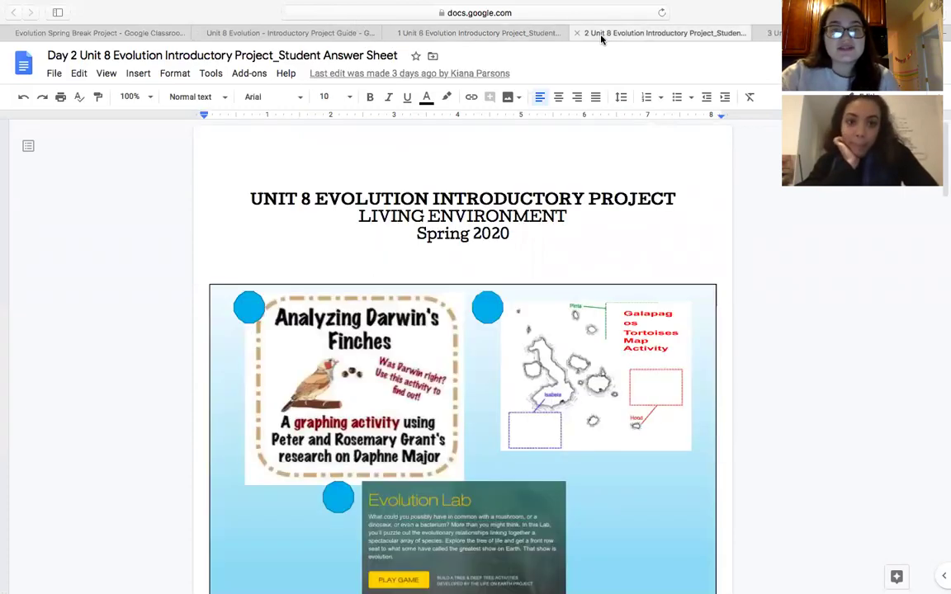
left_click(365, 33)
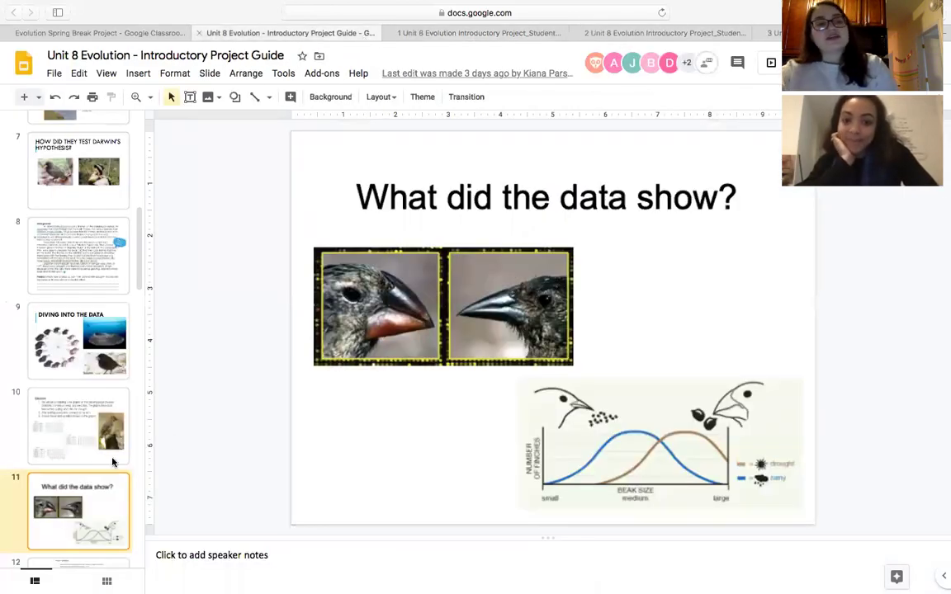
scroll(107, 437, "down", 5)
left_click(79, 385)
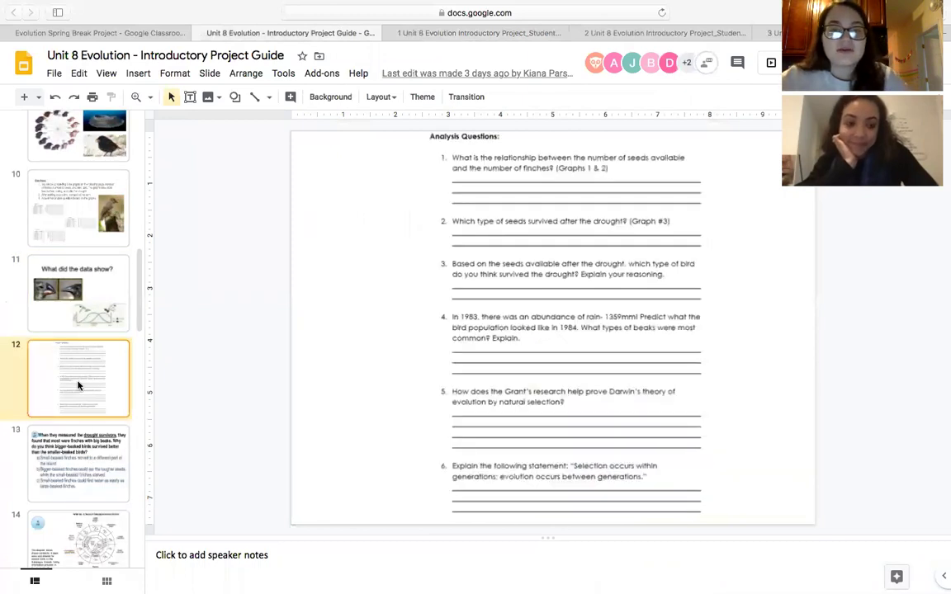
left_click(41, 469)
key("Down")
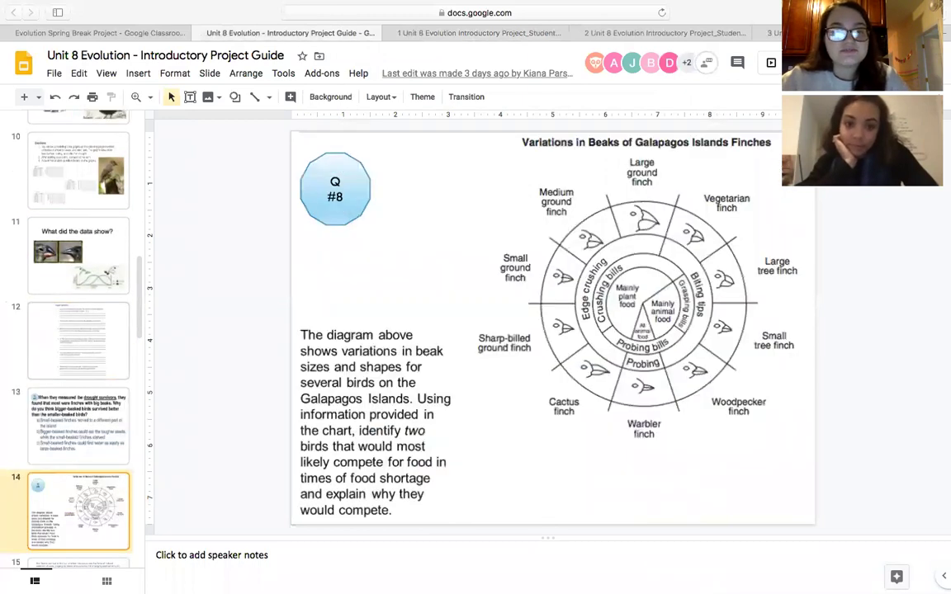
key("Down")
key("Down")
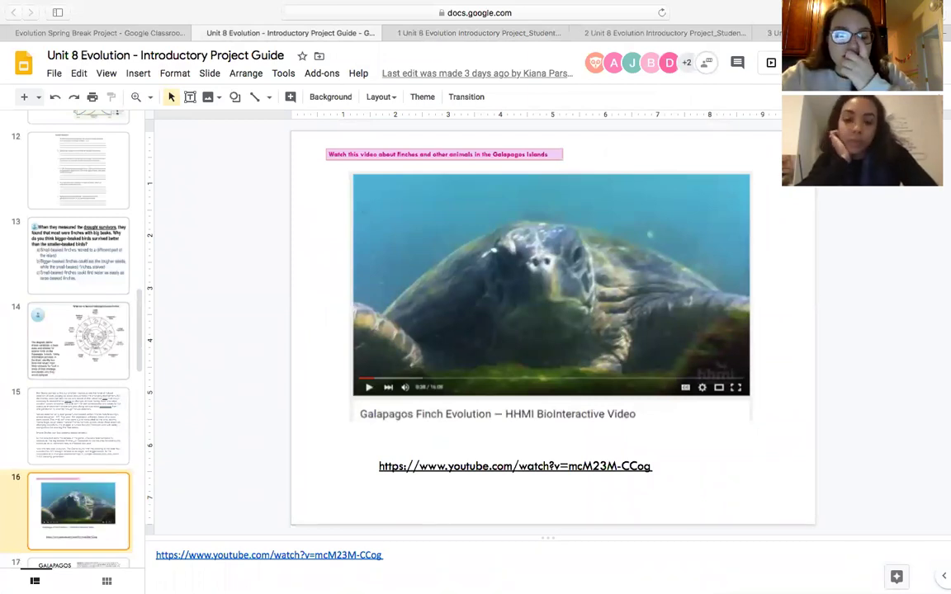
Open the Galapagos Finch Evolution video from the link in slide 16's speaker notes and pause it.
left_click(313, 558)
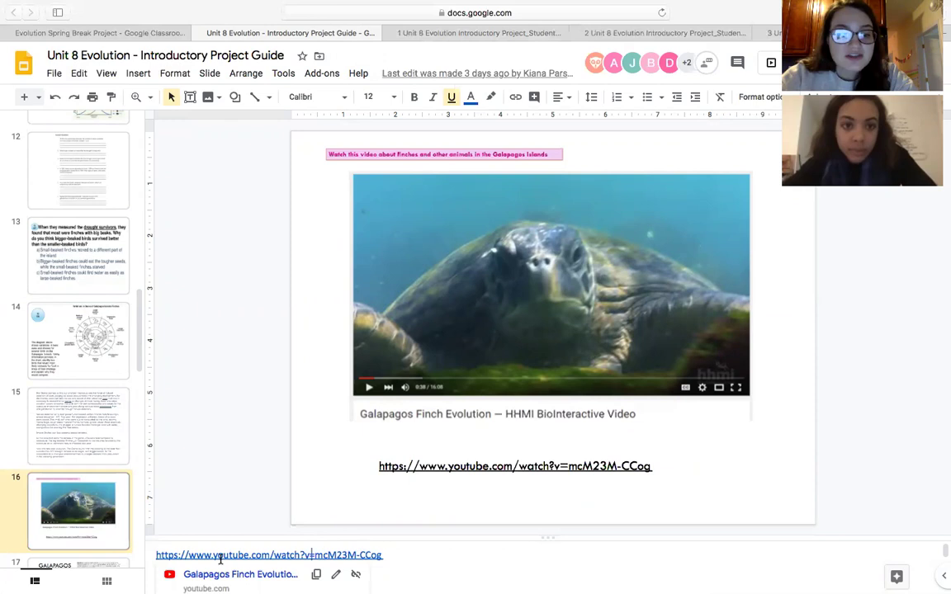
left_click(439, 560)
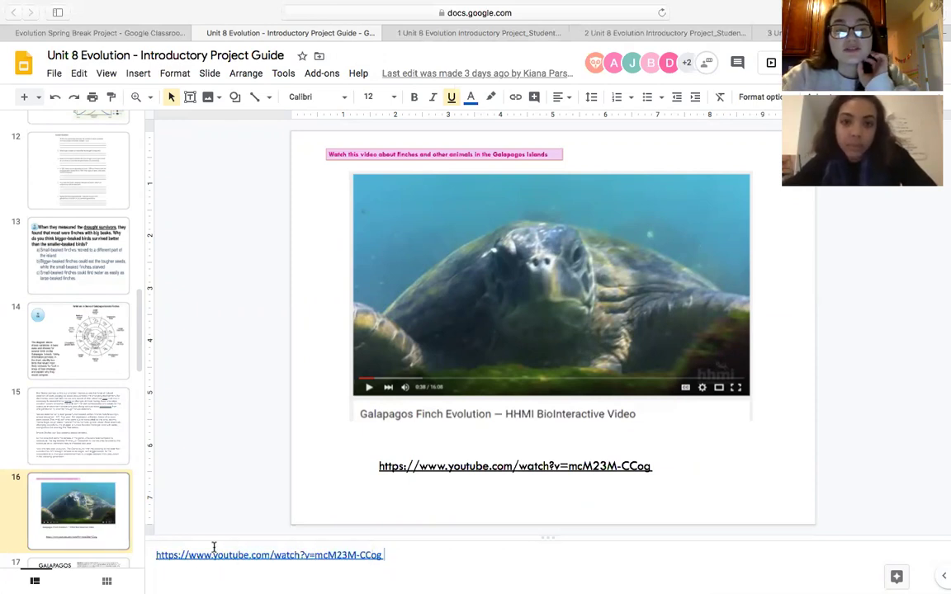
left_click(327, 557)
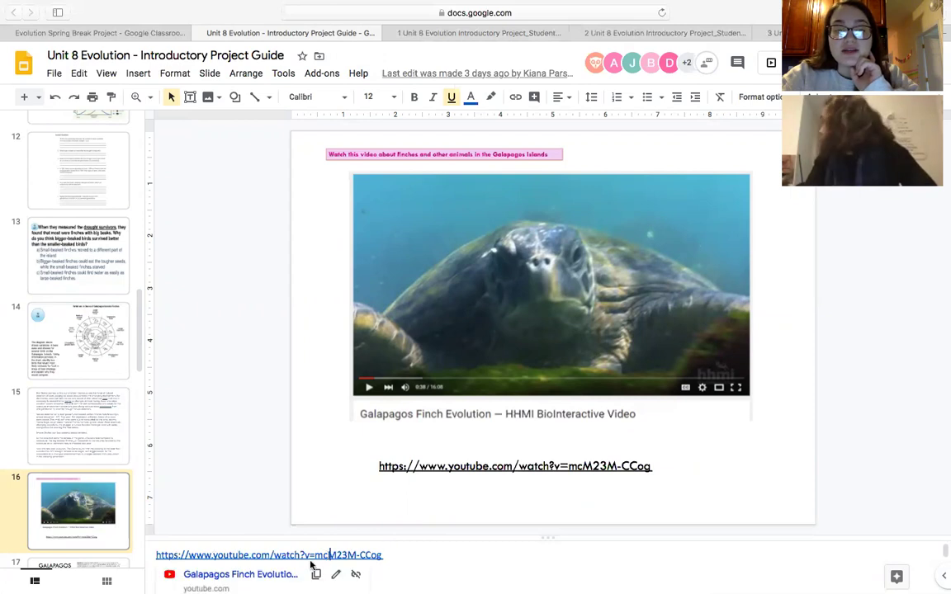
left_click(274, 572)
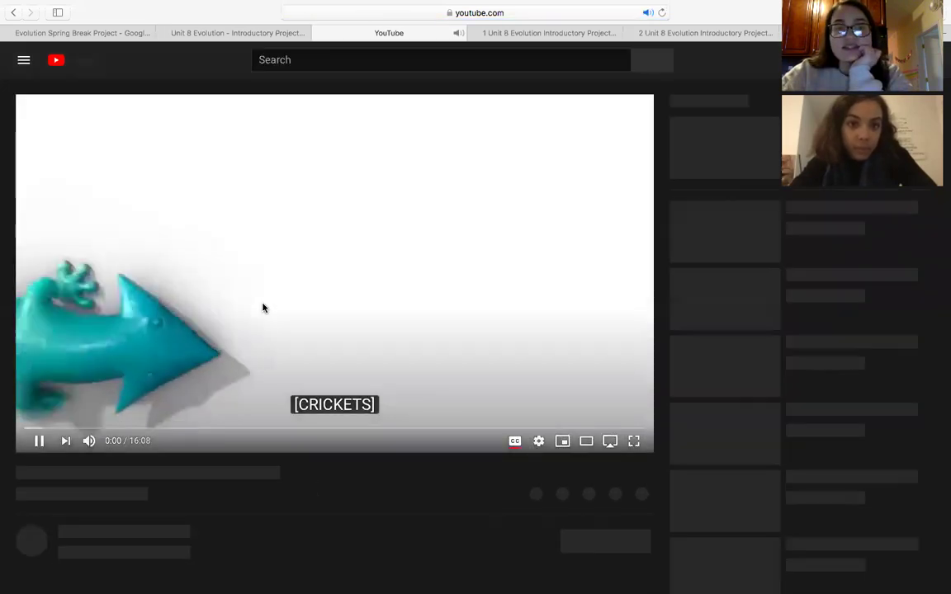
left_click(138, 330)
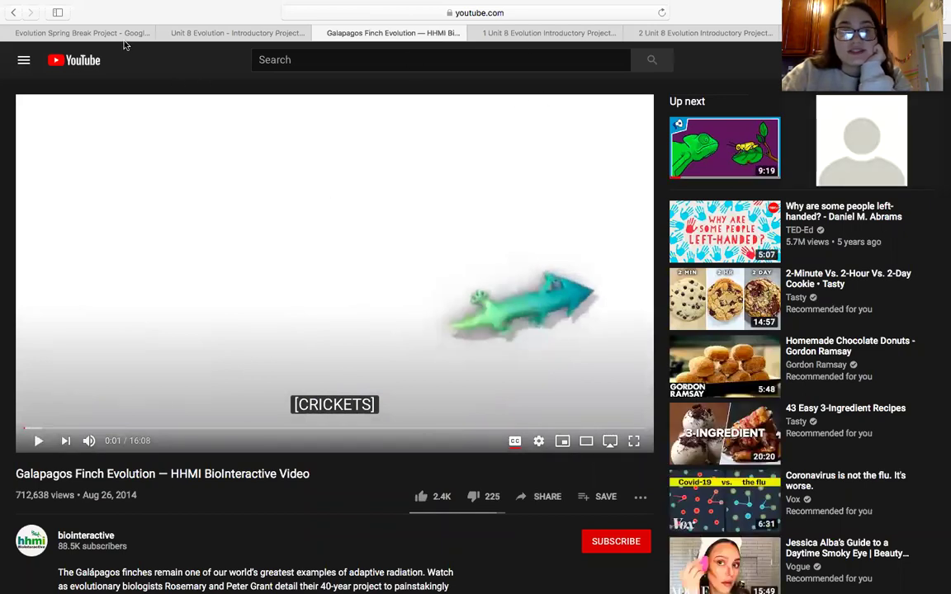
Return to the Unit 8 project guide and view slide 17, Galapagos Tortoise Evolution.
left_click(83, 33)
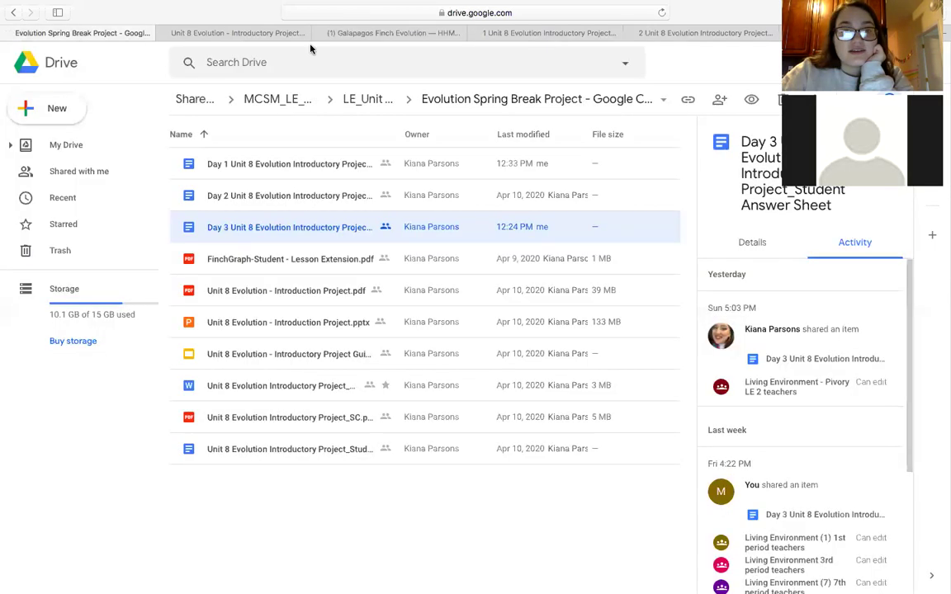
left_click(369, 33)
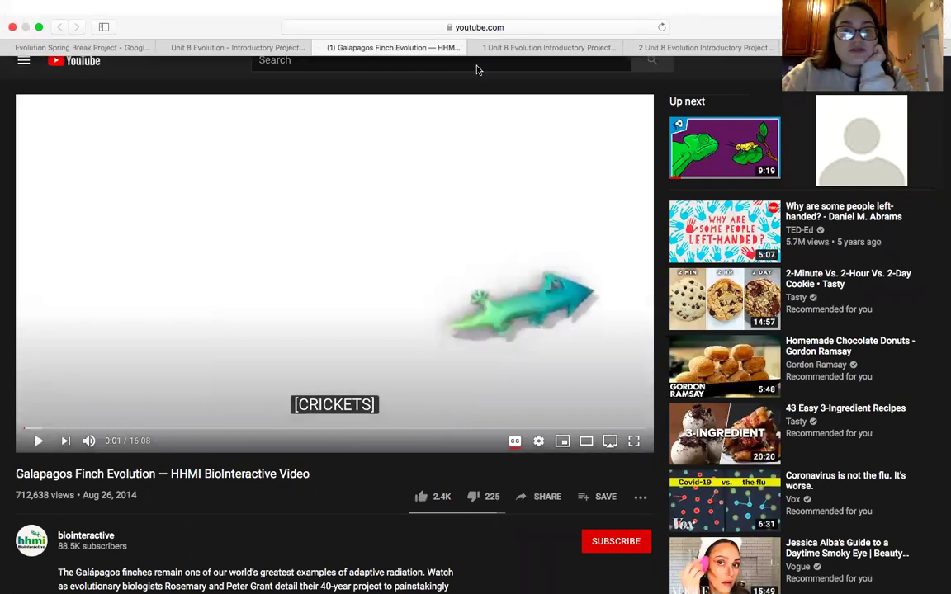
left_click(198, 48)
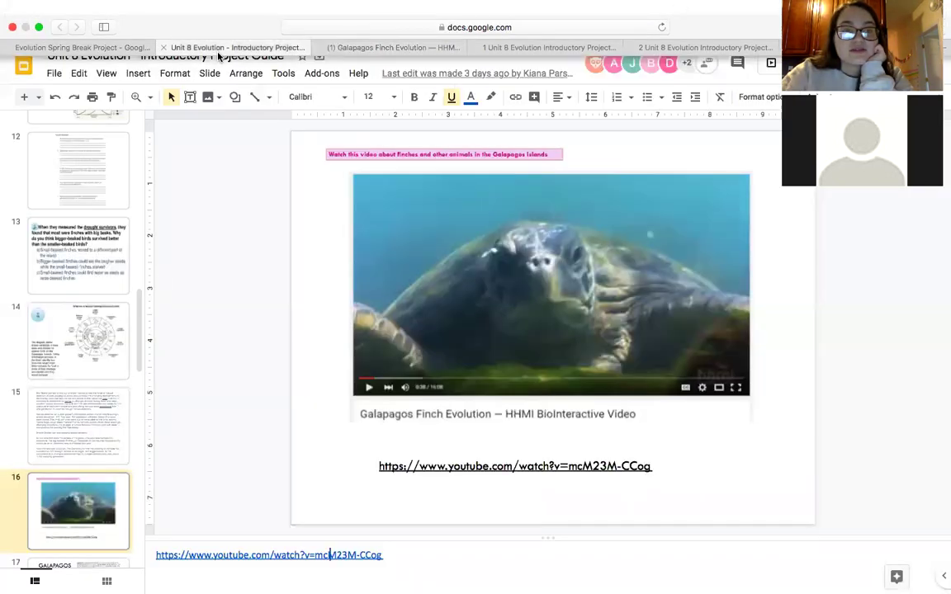
scroll(88, 434, "down", 3)
left_click(91, 391)
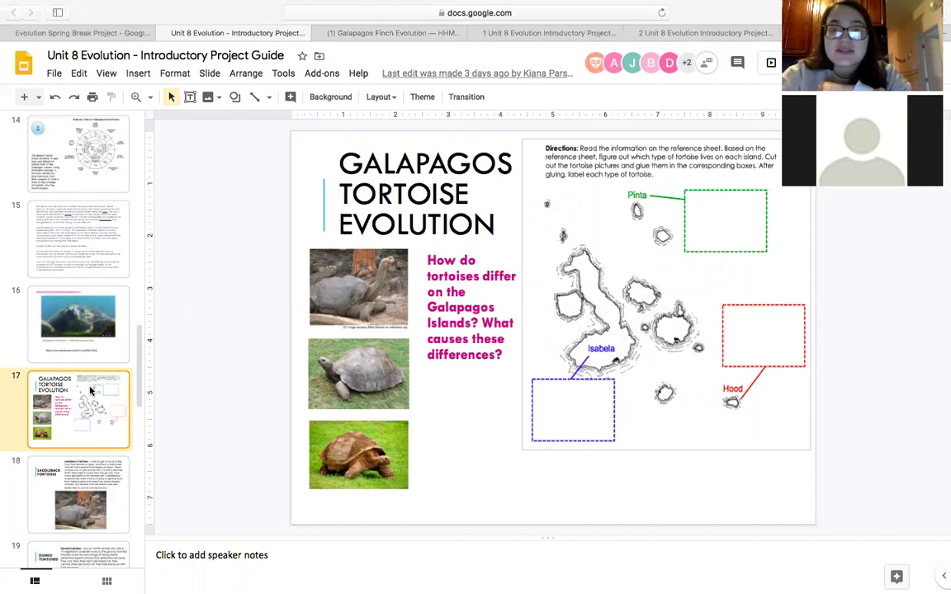
Open the Day 2 Student Answer Sheet and go through the three-part project overview to the Galapagos tortoises map activity.
left_click(531, 36)
left_click(670, 34)
scroll(468, 314, "down", 10)
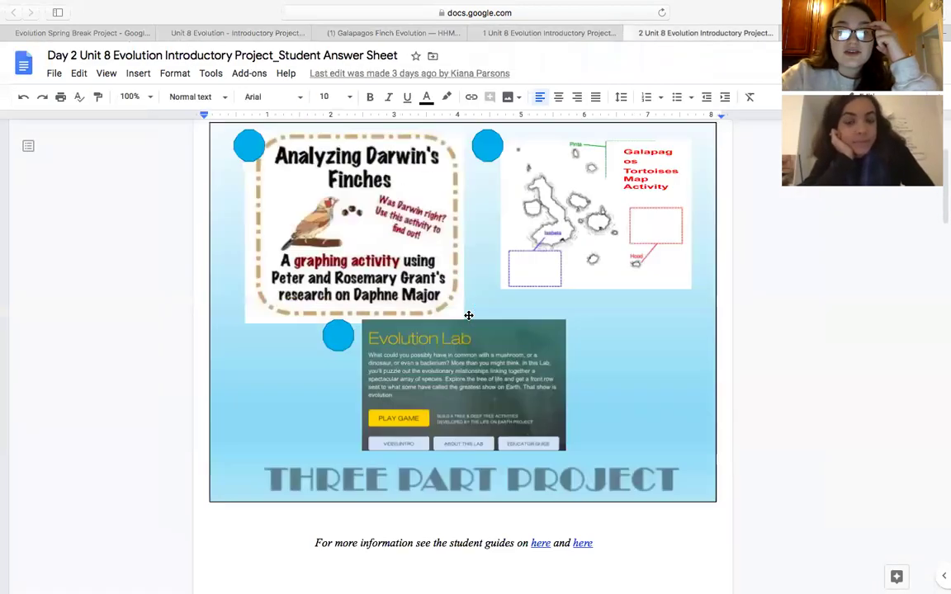
scroll(468, 315, "down", 2)
scroll(468, 314, "up", 2)
scroll(468, 314, "down", 8)
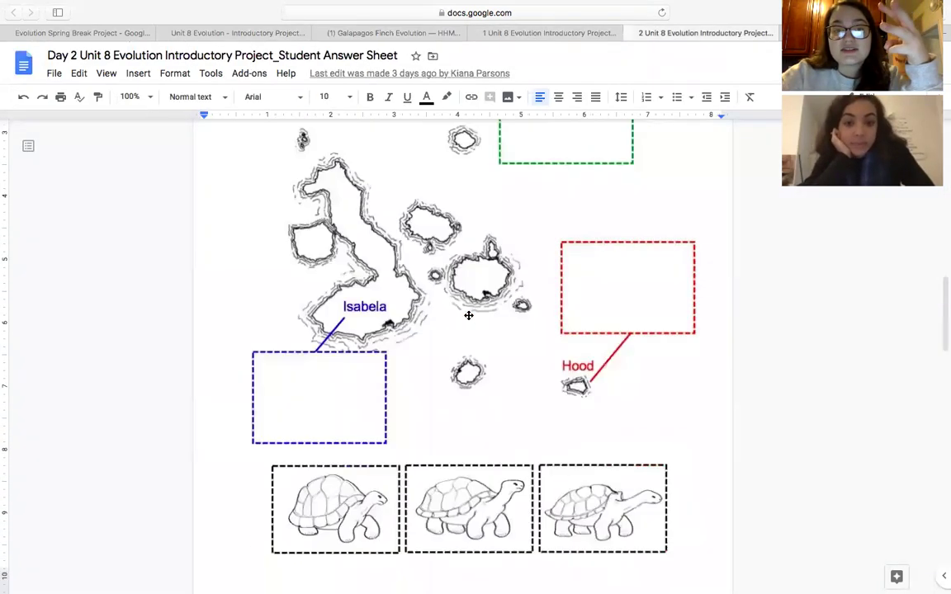
Read the Student Reference Sheet on the types of tortoises and the Pinta, Isabela and Hood island information.
scroll(467, 315, "down", 3)
scroll(468, 316, "up", 1)
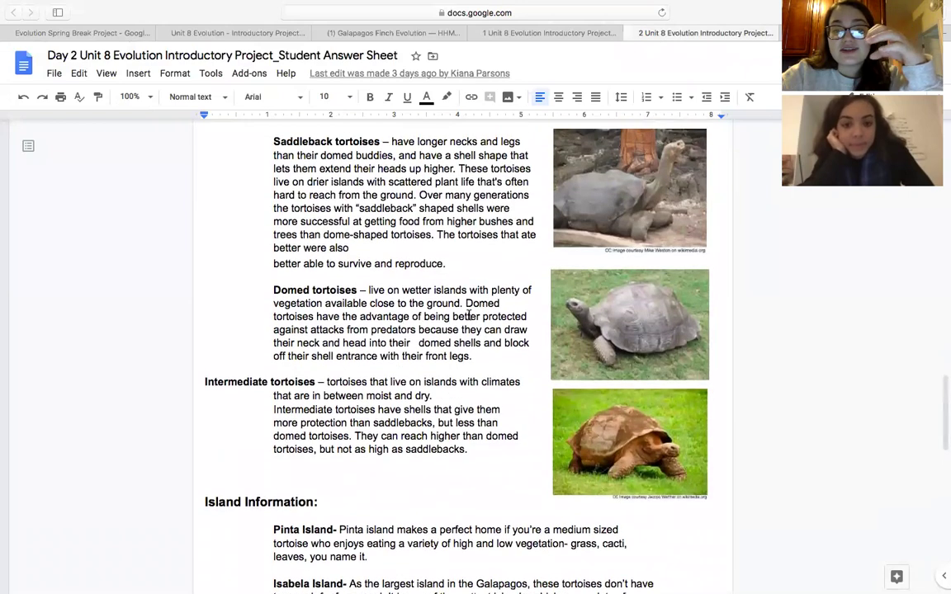
scroll(468, 315, "up", 1)
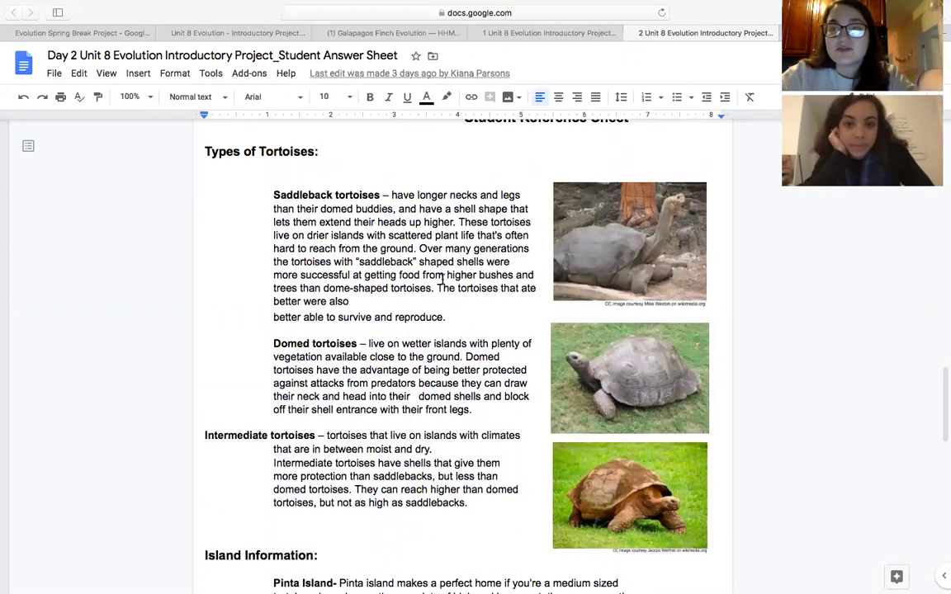
scroll(442, 280, "down", 1)
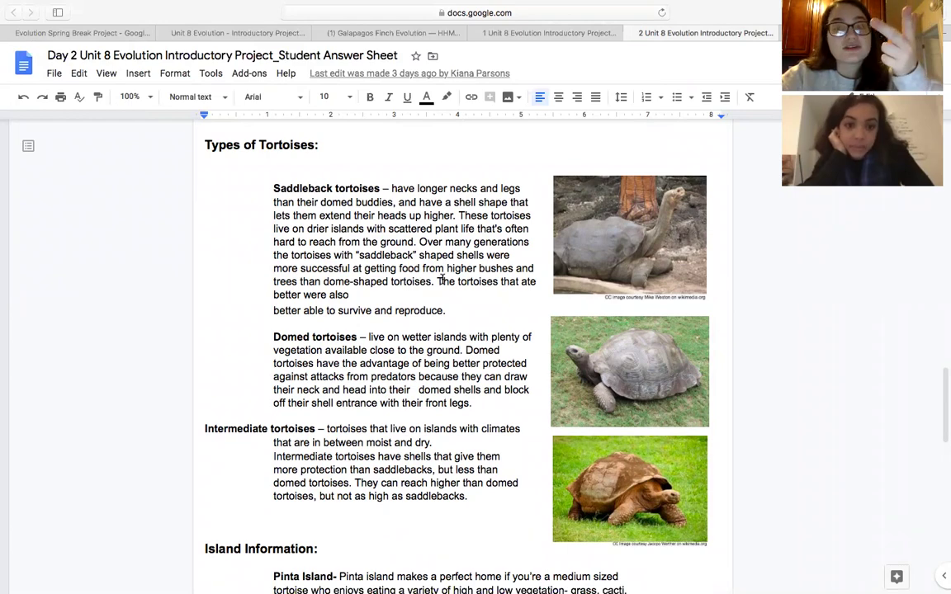
scroll(442, 281, "down", 7)
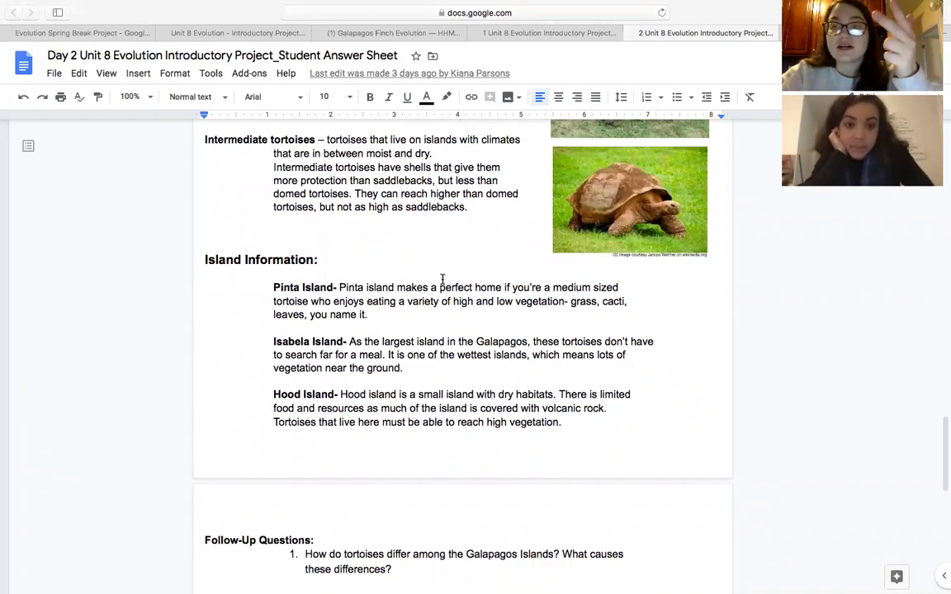
Go back to the island map and review its three empty boxes and the tortoise drawings below it.
scroll(442, 280, "up", 17)
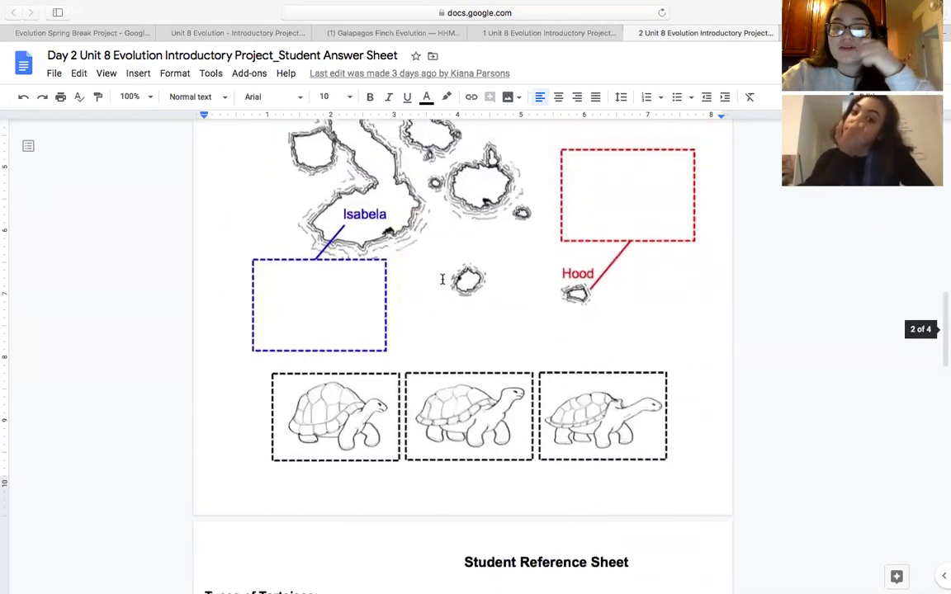
scroll(444, 279, "up", 2)
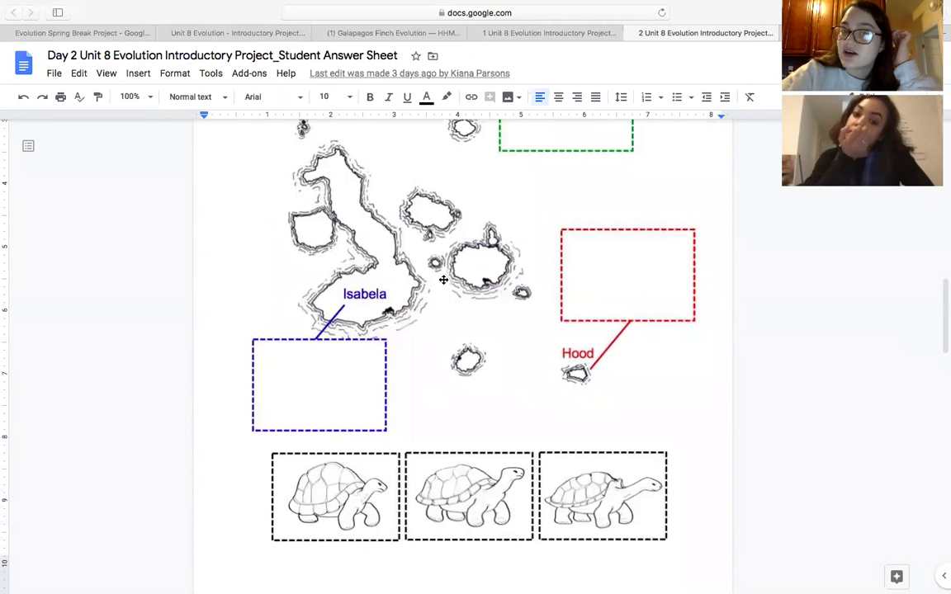
scroll(443, 279, "up", 1)
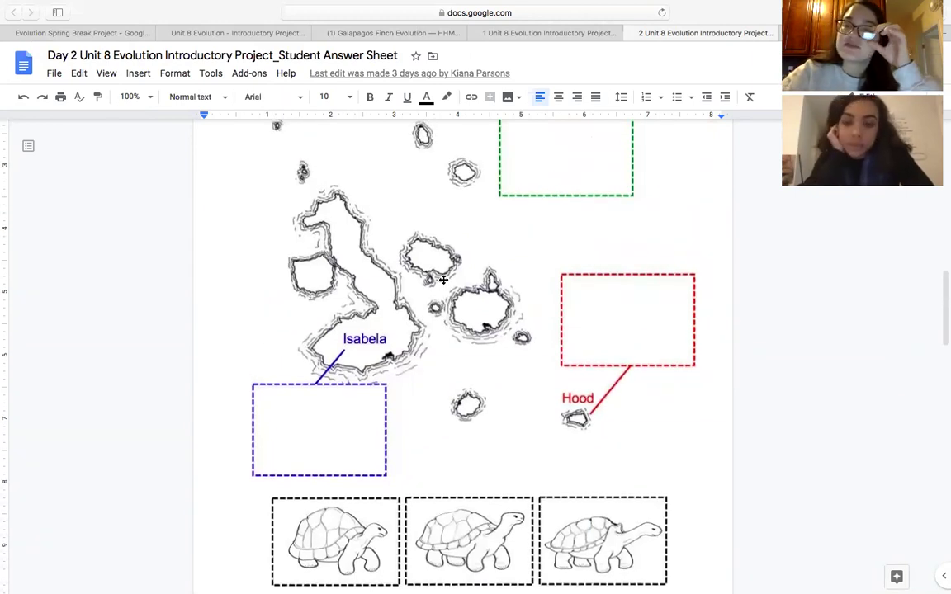
scroll(443, 279, "up", 1)
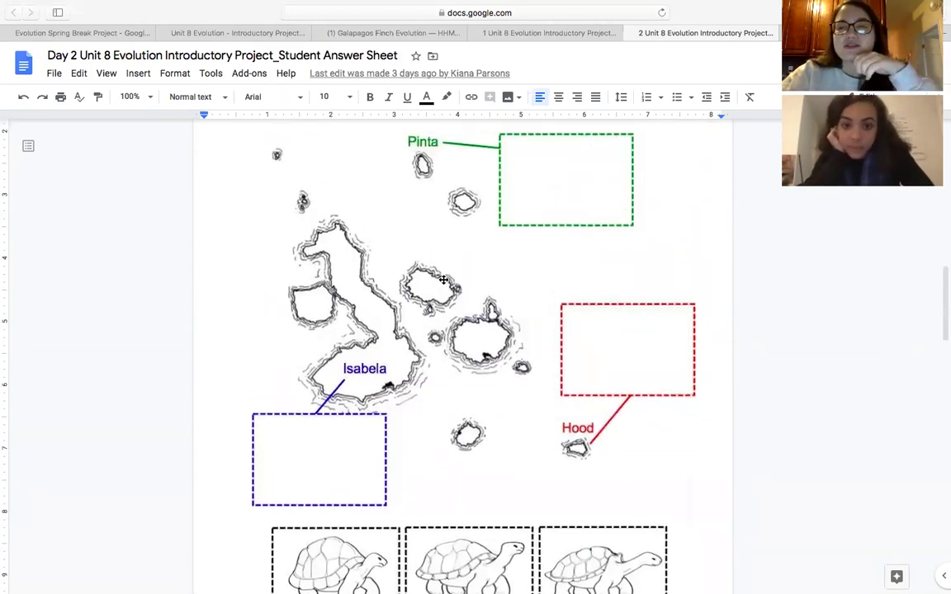
scroll(443, 280, "down", 3)
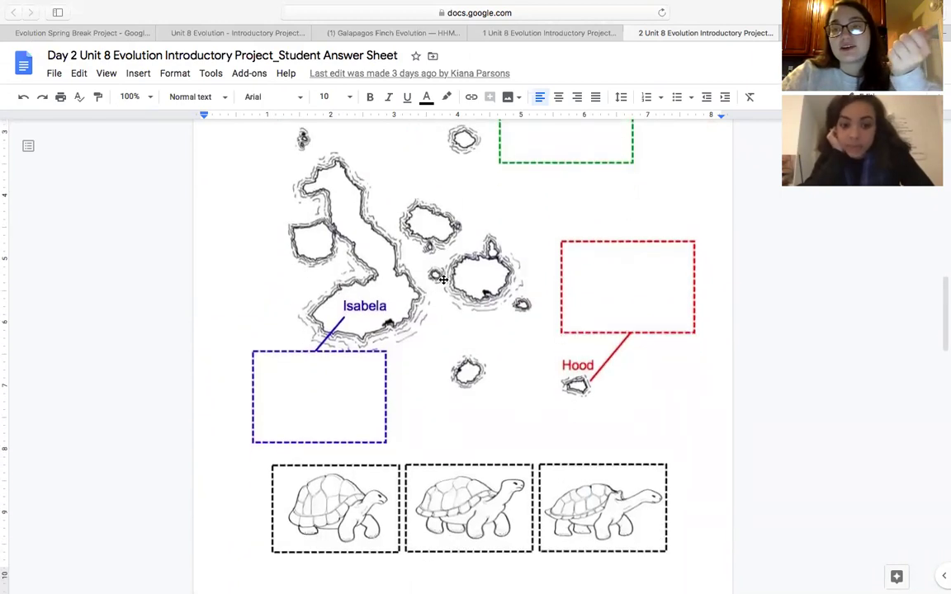
Try to copy the Galapagos island map image and set the insertion point below it.
left_click(443, 280)
scroll(447, 290, "up", 3)
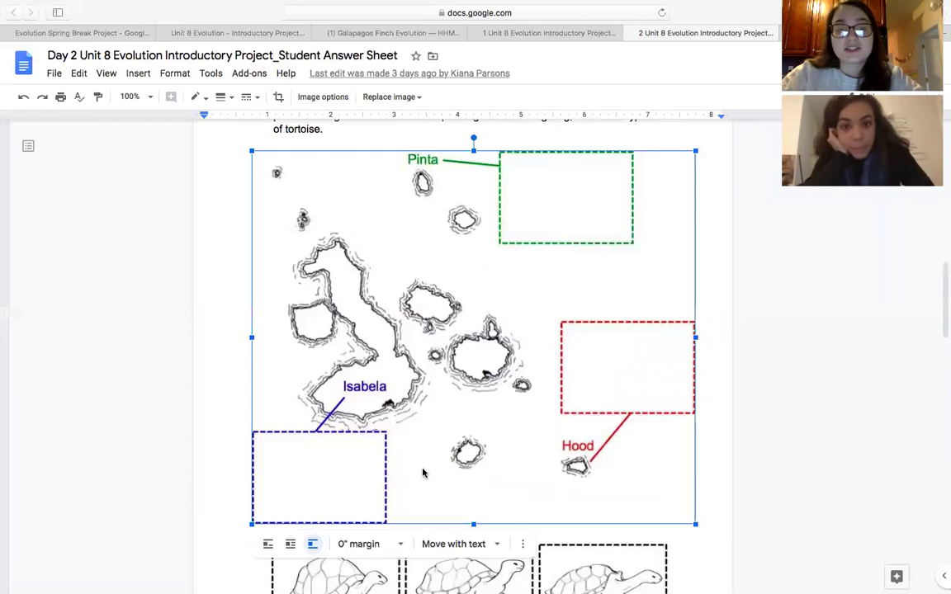
left_click(78, 73)
left_click(99, 172)
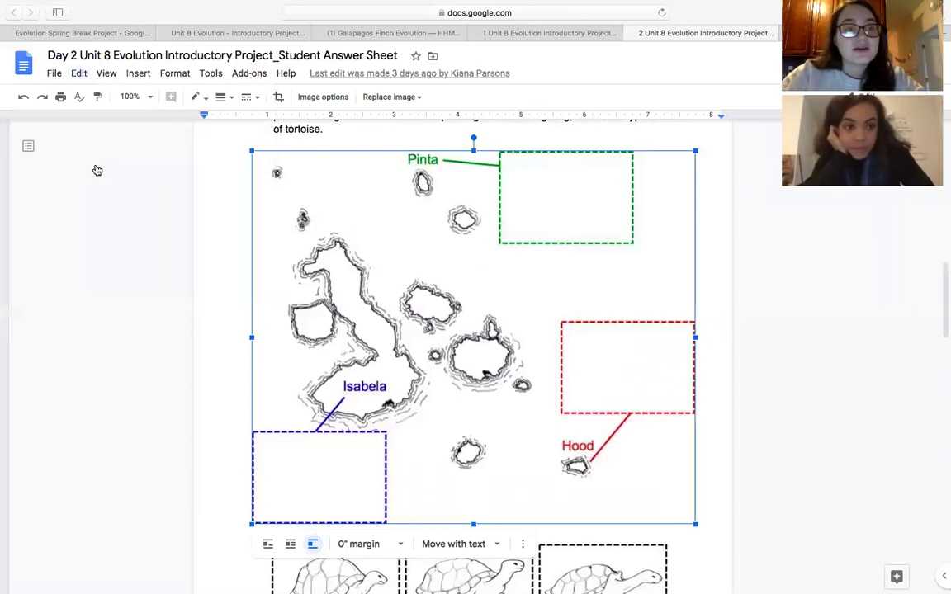
left_click(135, 76)
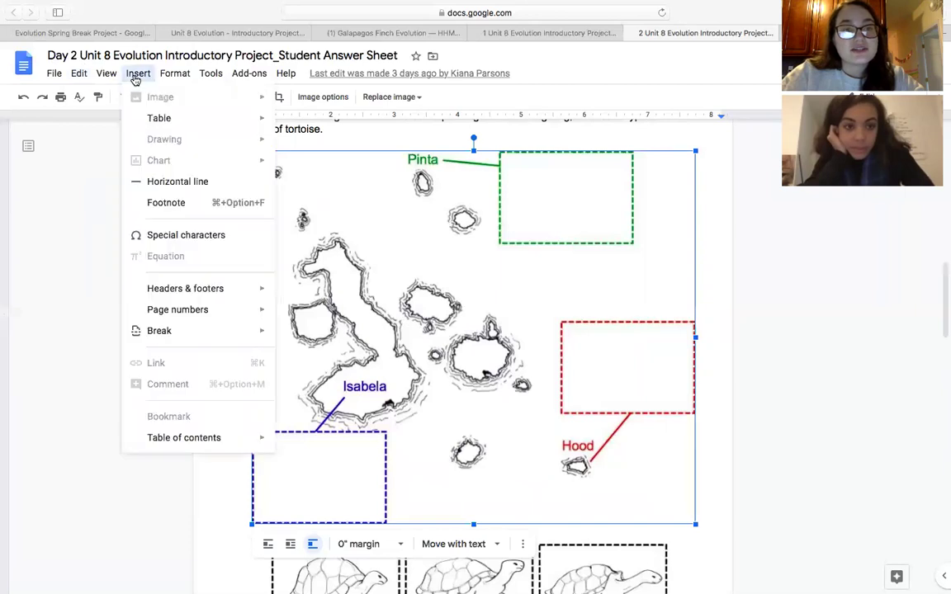
left_click(198, 496)
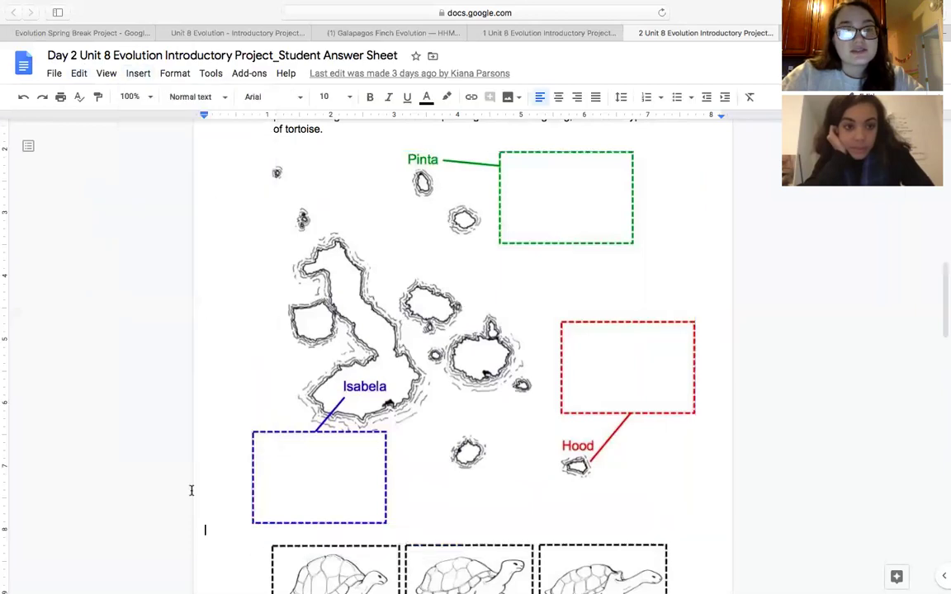
Try to paste the copied map into a new drawing, then delete the pasted image and close the drawing.
left_click(138, 75)
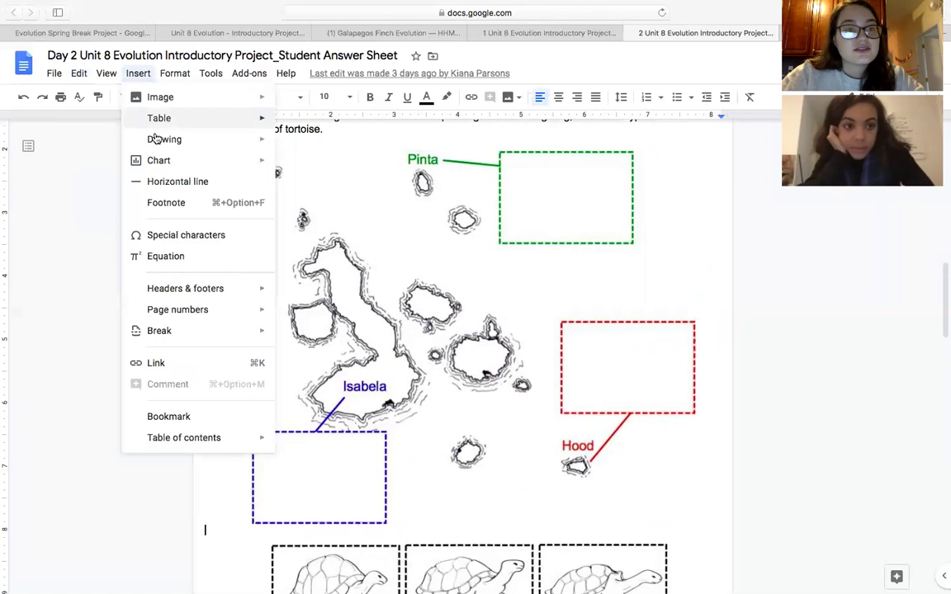
left_click(289, 142)
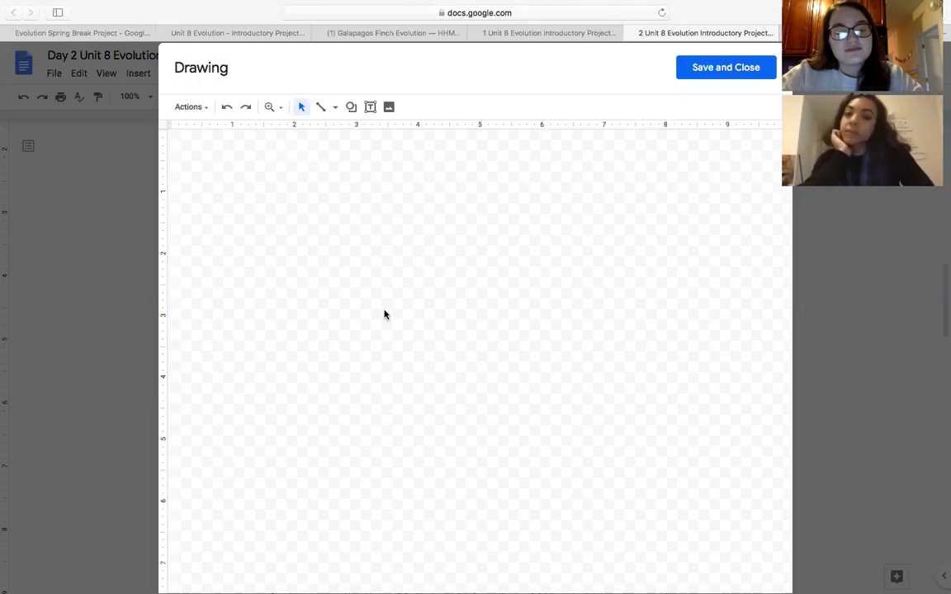
key("super+v")
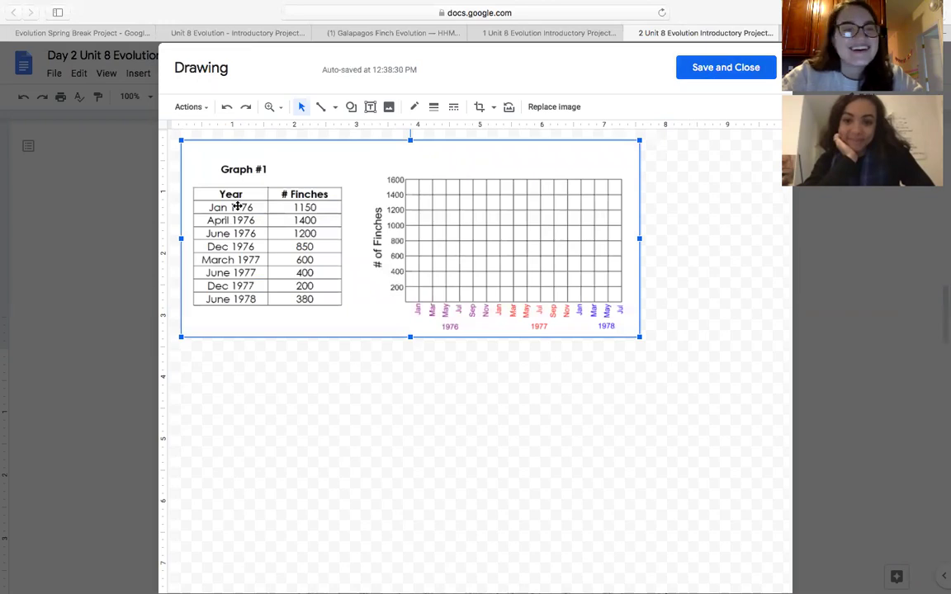
key("BackSpace")
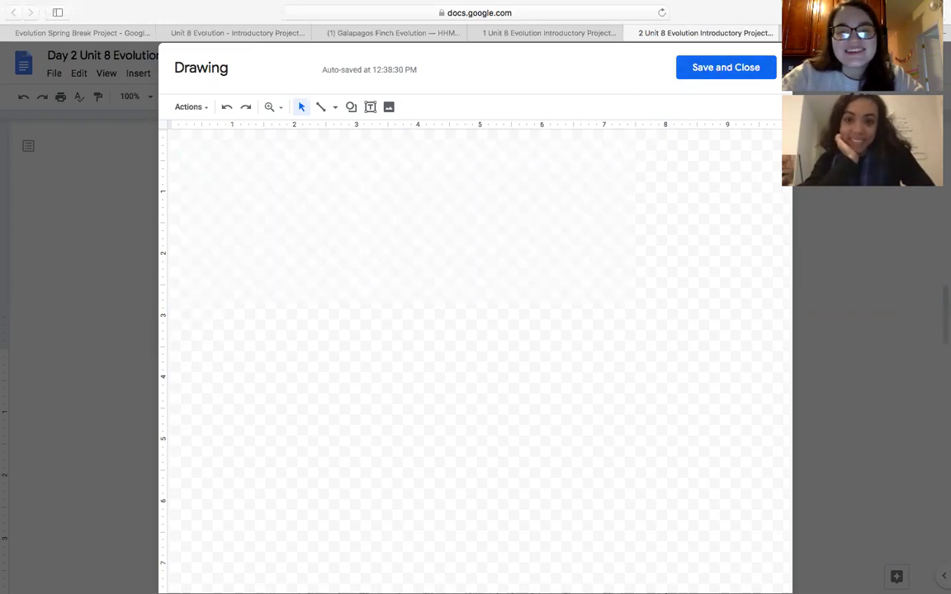
left_click(754, 68)
Copy the Galapagos island map image and paste it into a new drawing inserted in the Day 2 answer sheet.
scroll(503, 305, "up", 5)
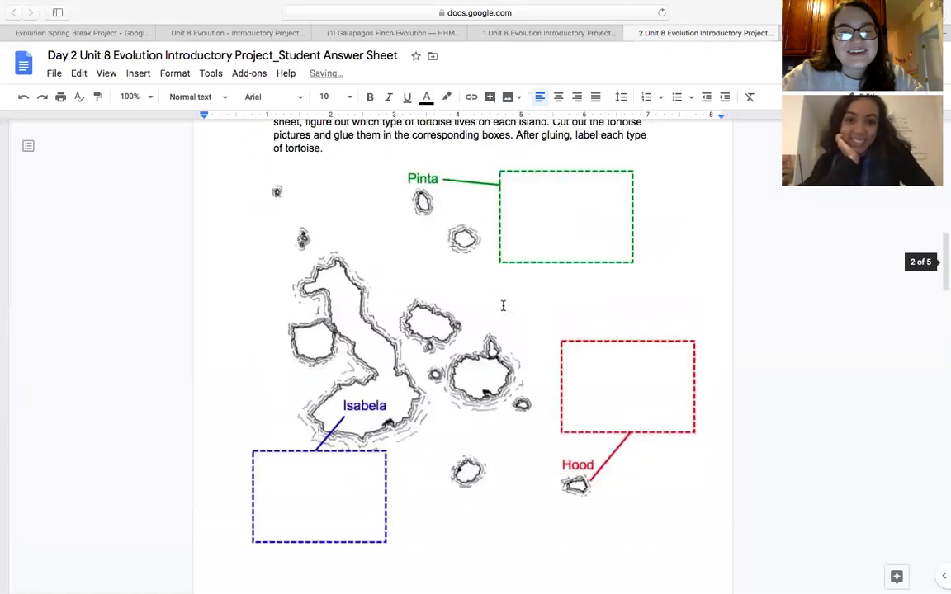
scroll(502, 307, "up", 3)
scroll(503, 308, "down", 2)
left_click(503, 310)
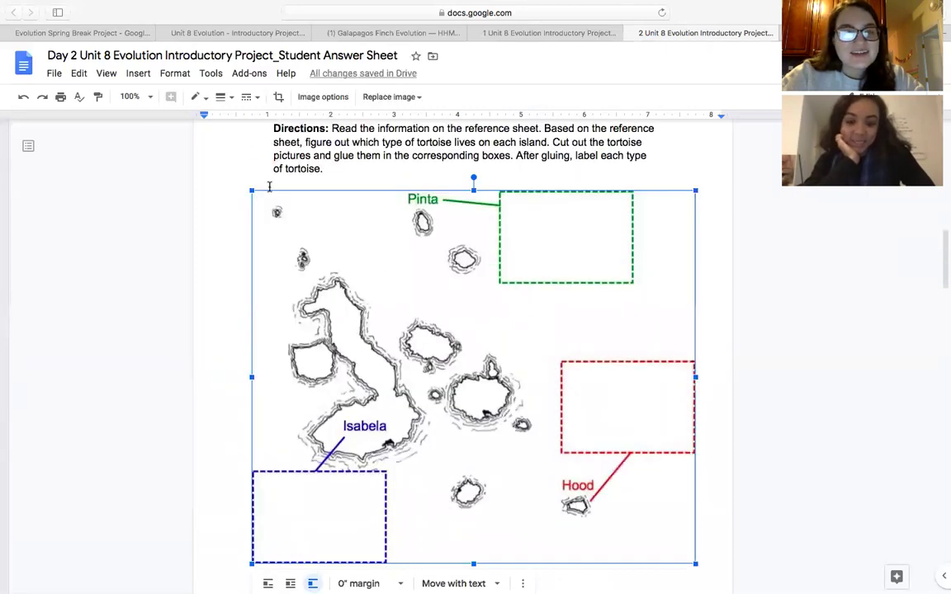
left_click(216, 212)
scroll(216, 213, "up", 1)
left_click(138, 74)
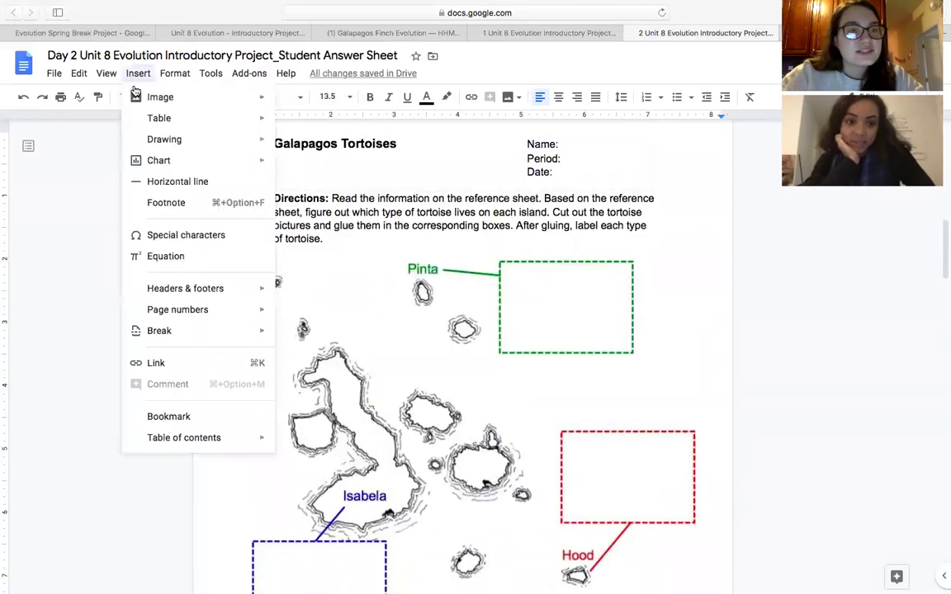
left_click(281, 145)
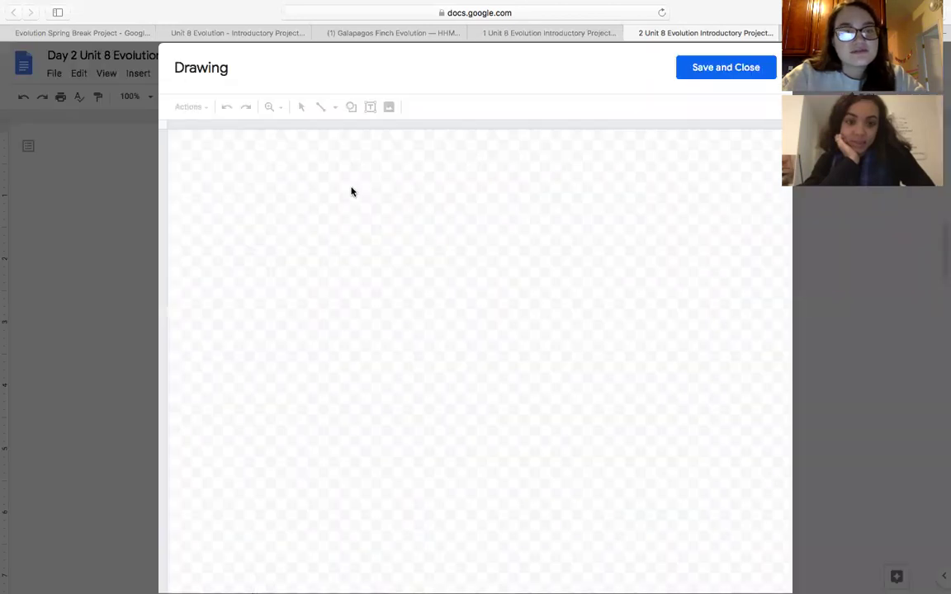
key("super+v")
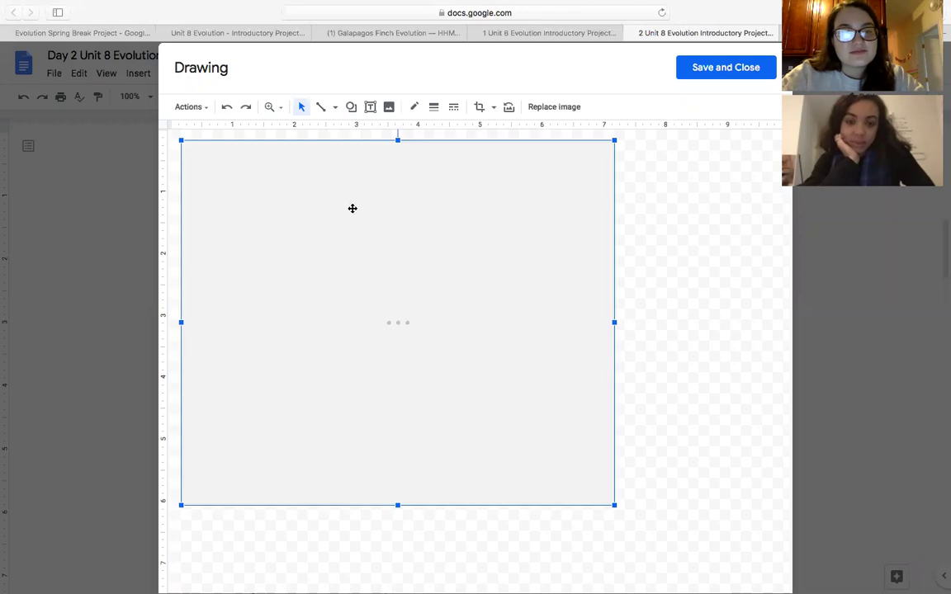
left_click(671, 319)
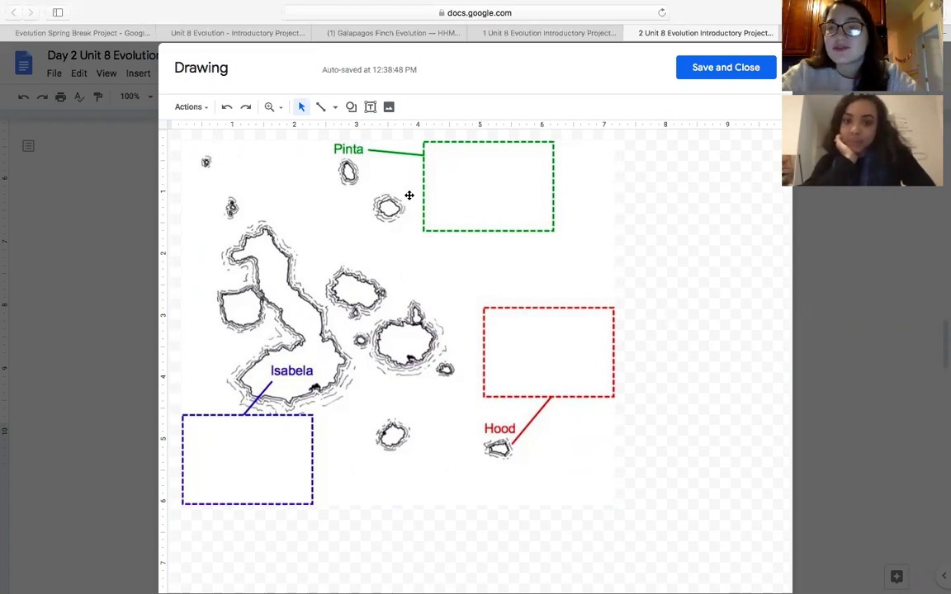
Add a text box reading "______ Tortoise" inside the green Pinta box and save the drawing into the answer sheet.
left_click(369, 107)
left_click_drag(429, 151, 621, 195)
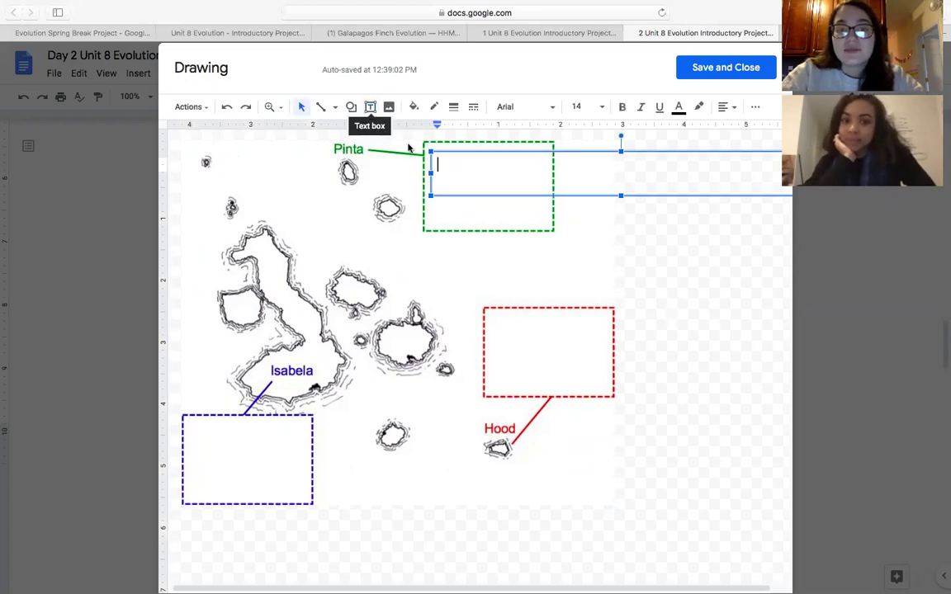
type("D")
key("BackSpace")
type("T")
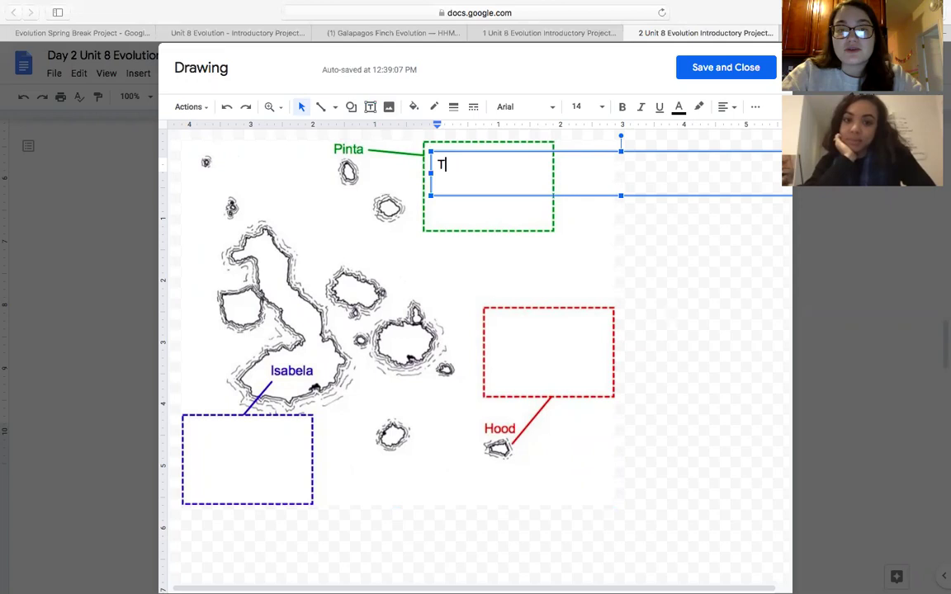
type("ortoise")
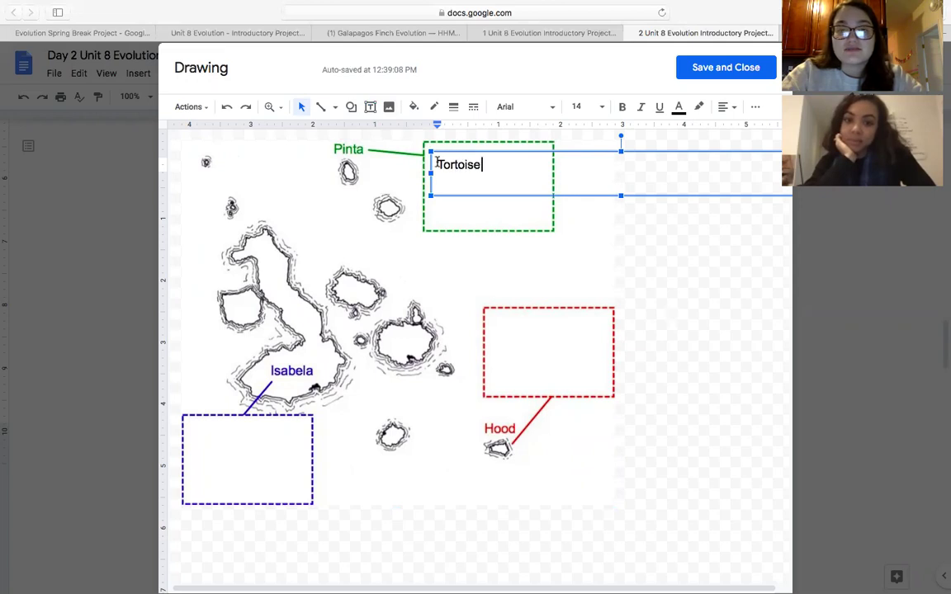
type("______")
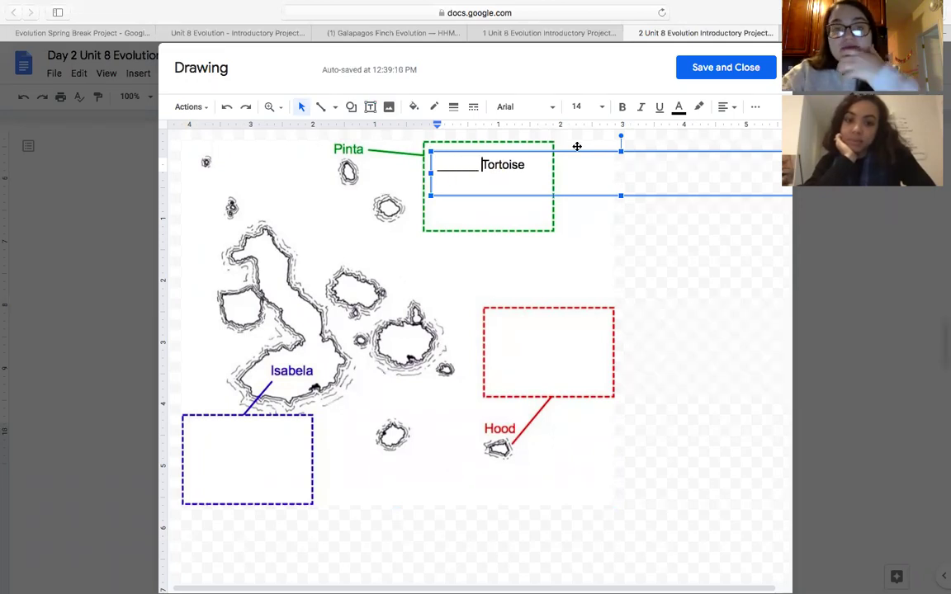
left_click(723, 67)
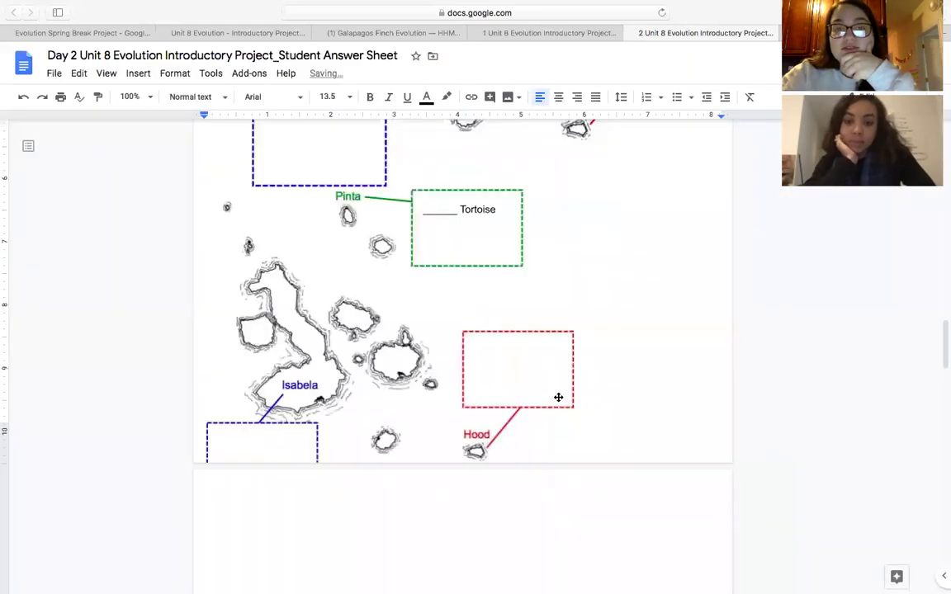
Delete the original island map image above the new drawing and select the drawing under the directions.
scroll(558, 397, "up", 4)
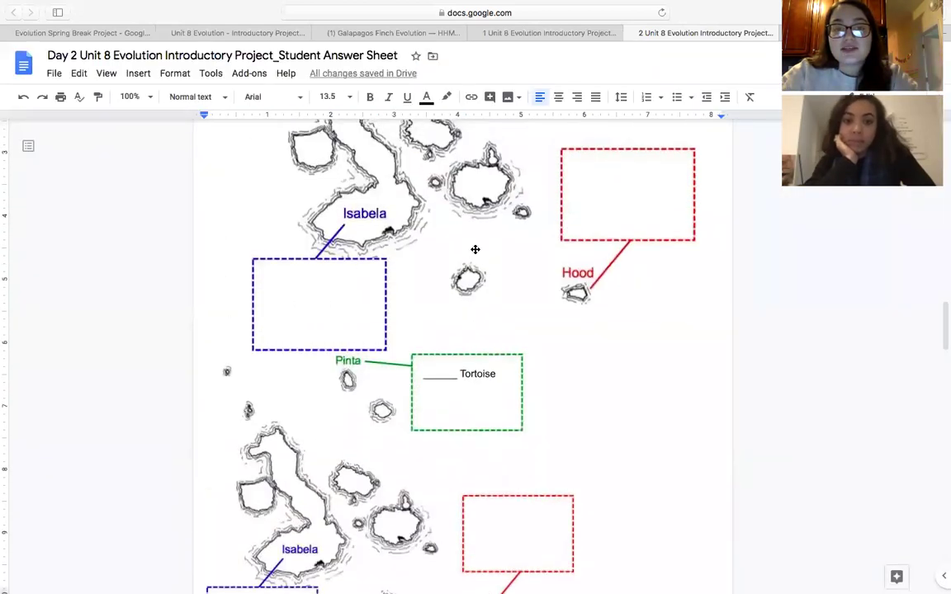
scroll(474, 250, "up", 4)
left_click(475, 252)
scroll(493, 283, "up", 1)
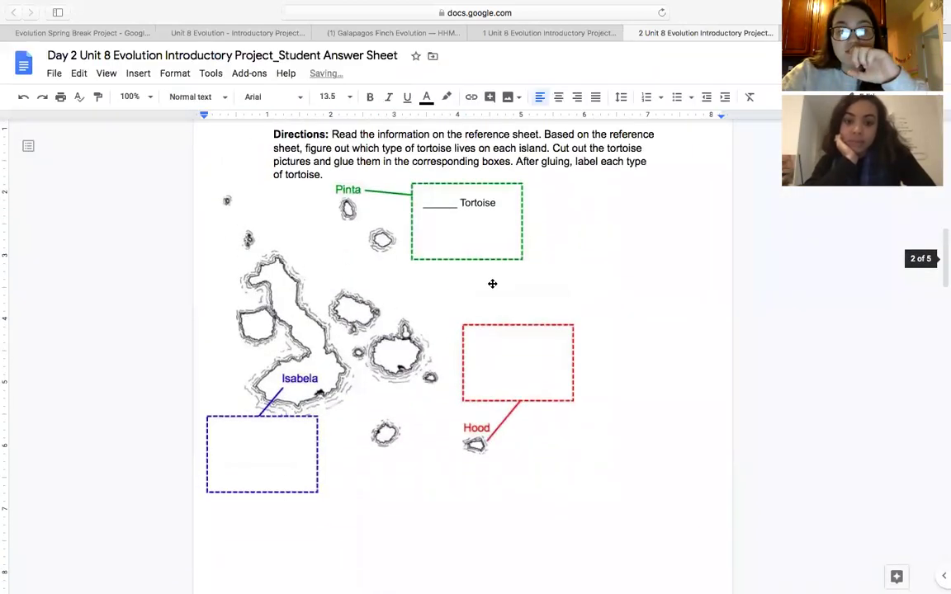
left_click(546, 380)
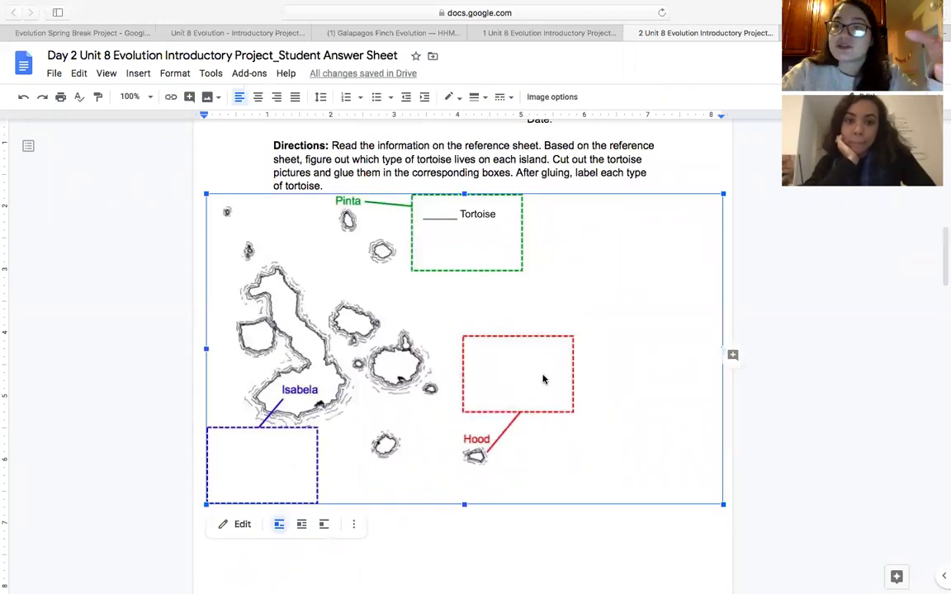
Read the Follow-Up Questions at the end of the Day 2 answer sheet, highlighting the question on biotic and abiotic factors.
scroll(543, 380, "down", 10)
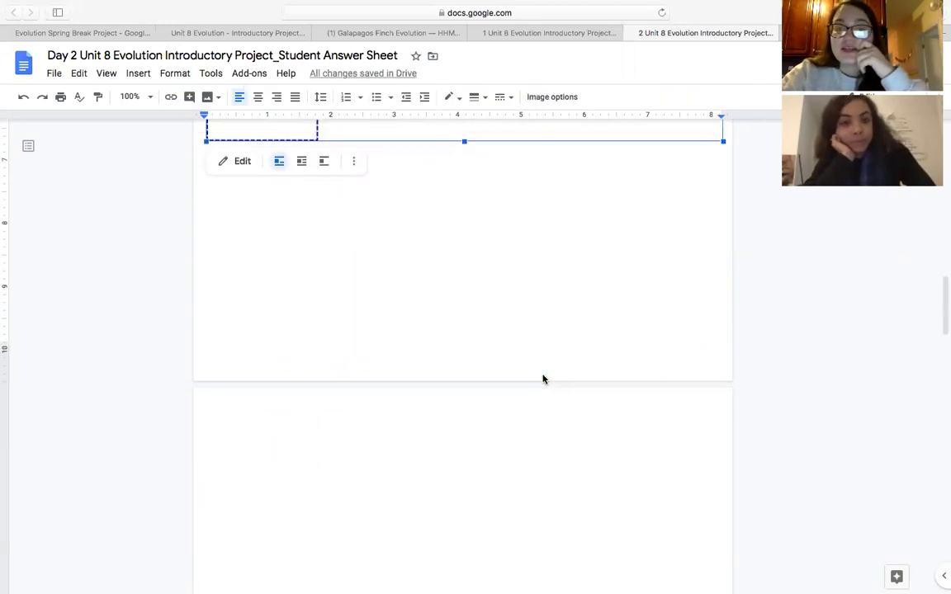
scroll(543, 380, "down", 2)
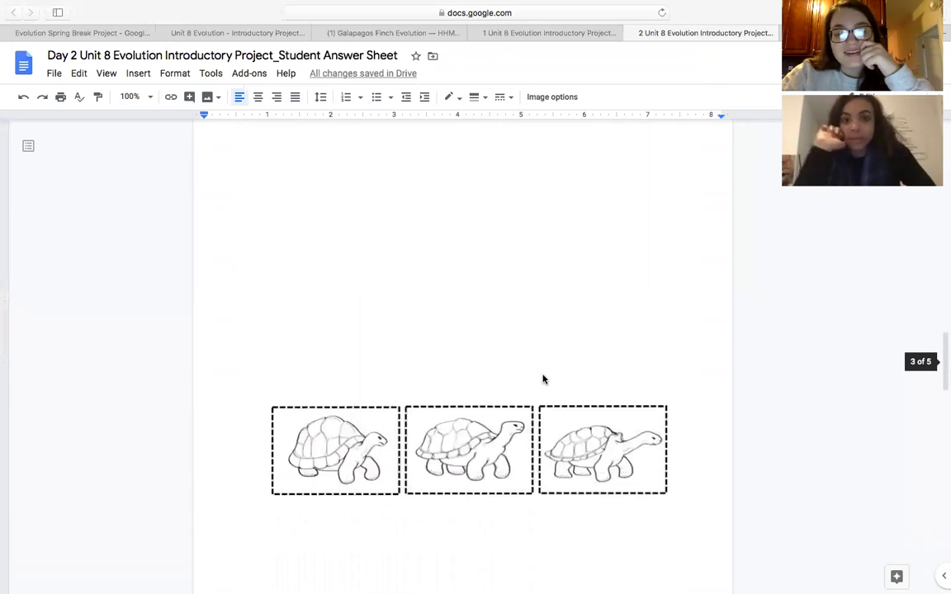
scroll(769, 330, "down", 8)
scroll(769, 329, "down", 10)
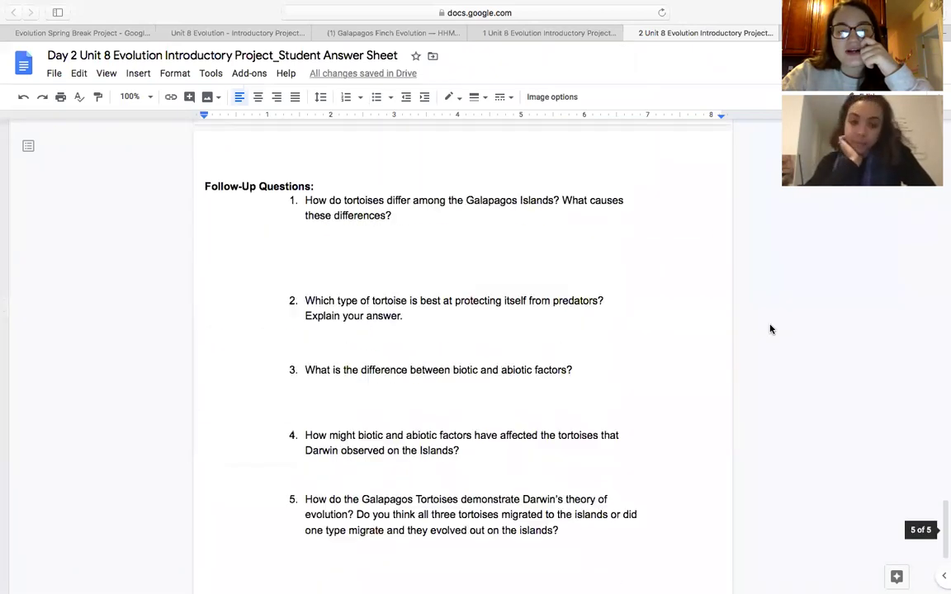
scroll(769, 329, "down", 1)
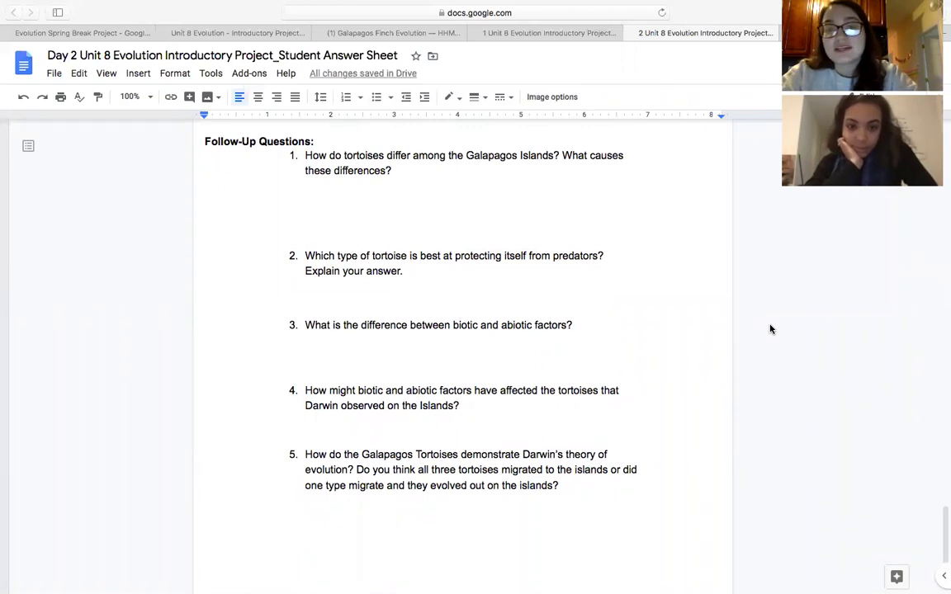
left_click_drag(584, 325, 282, 324)
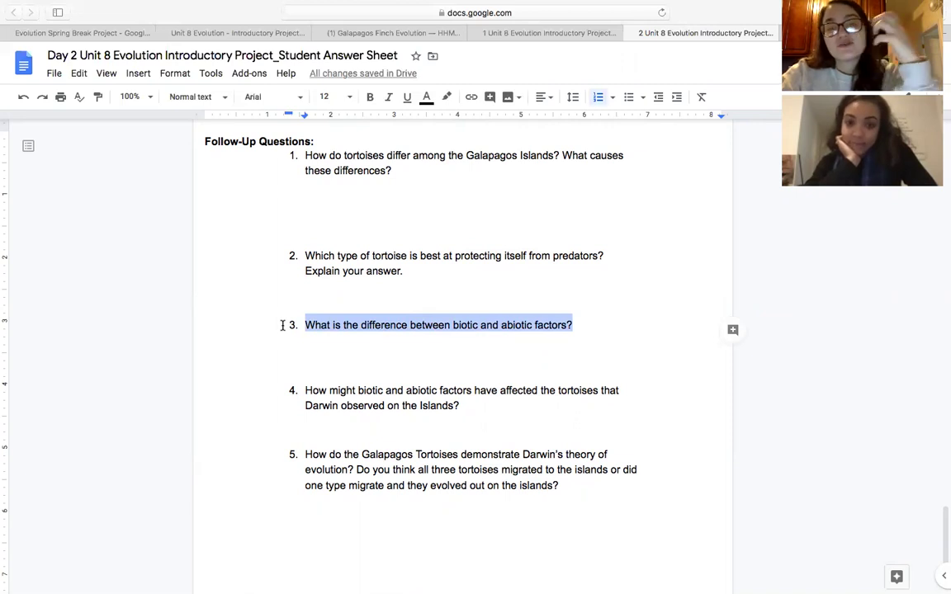
scroll(362, 394, "down", 2)
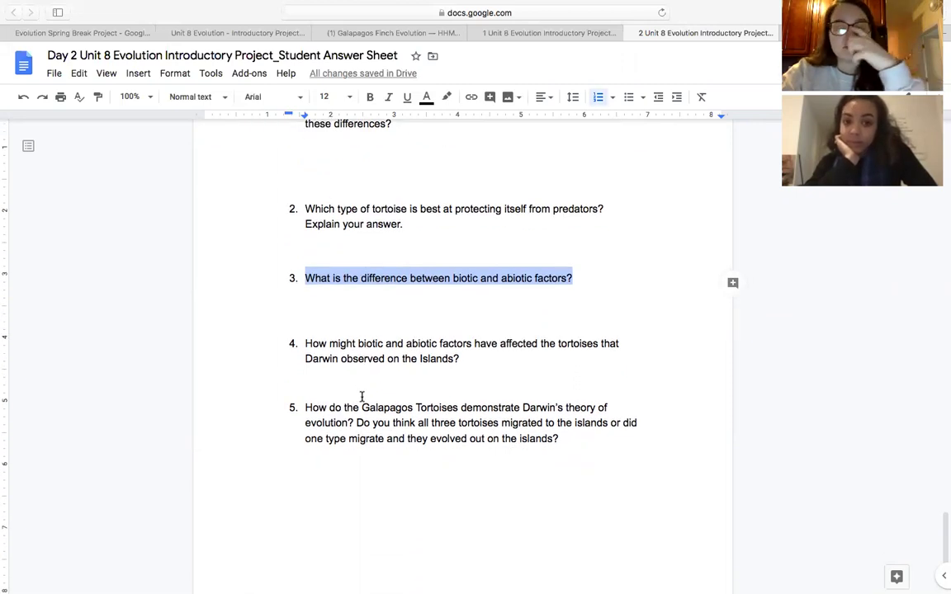
scroll(361, 397, "down", 5)
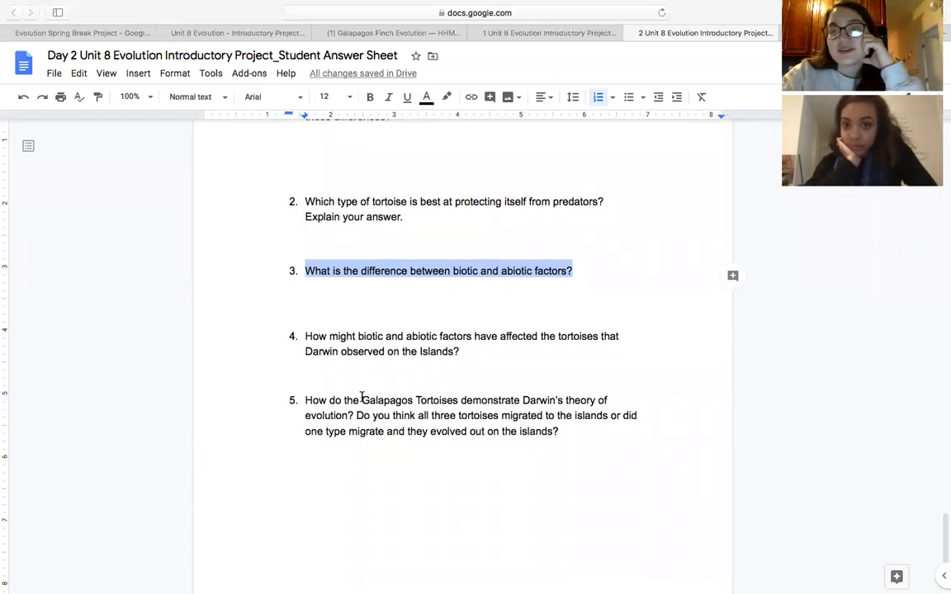
Review the tortoise types on the Student Reference Sheet and go back to the island map and its directions.
scroll(361, 397, "up", 20)
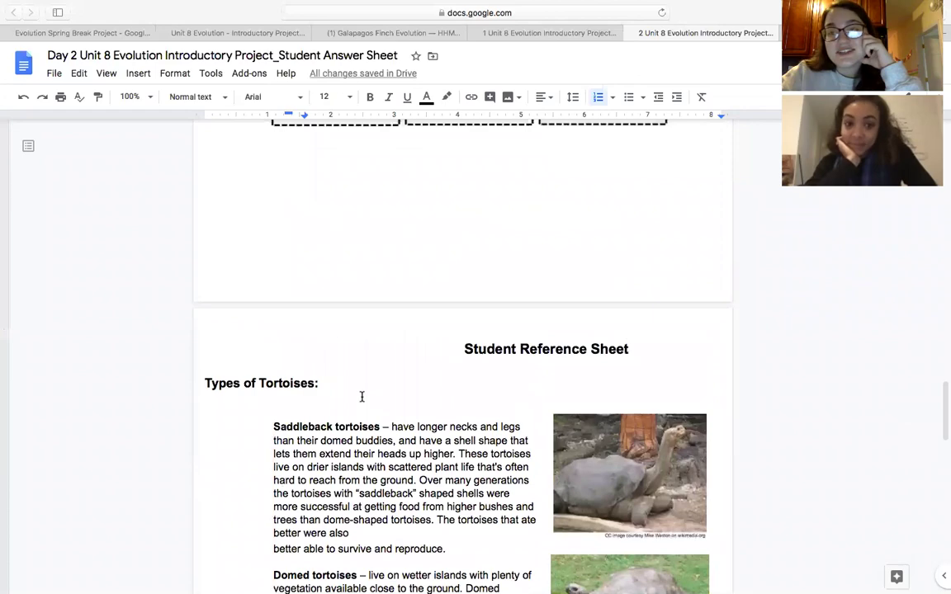
scroll(361, 397, "up", 20)
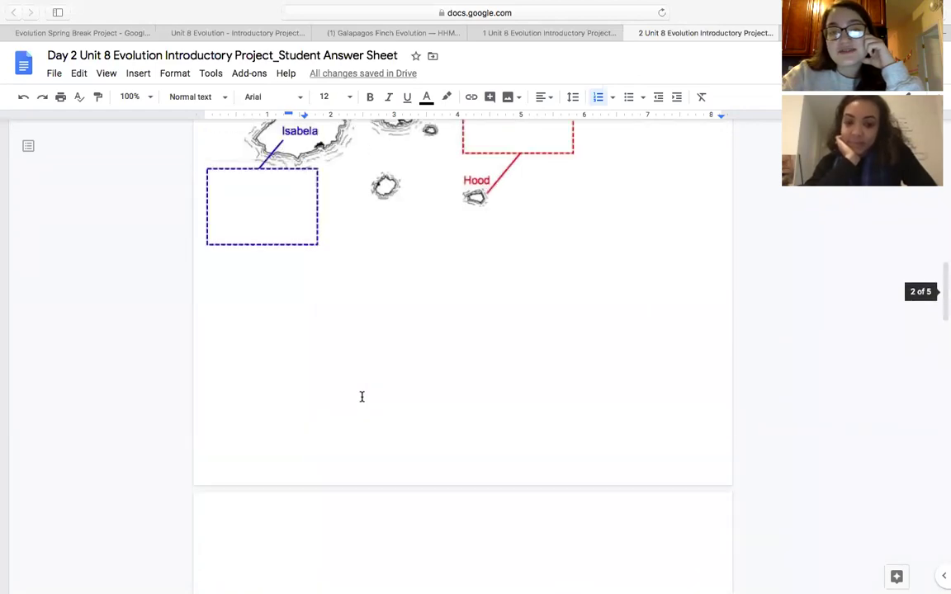
scroll(362, 397, "down", 20)
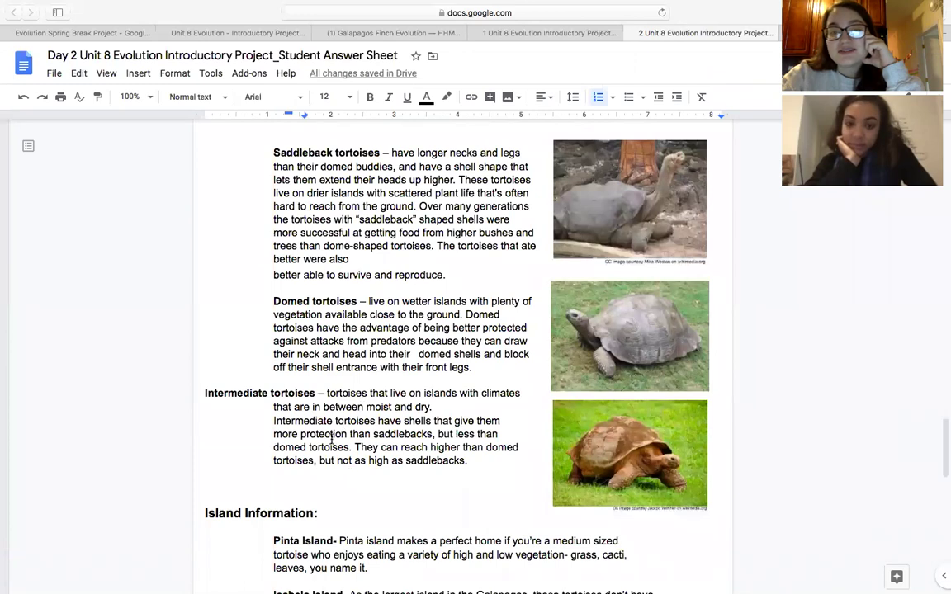
scroll(331, 437, "up", 15)
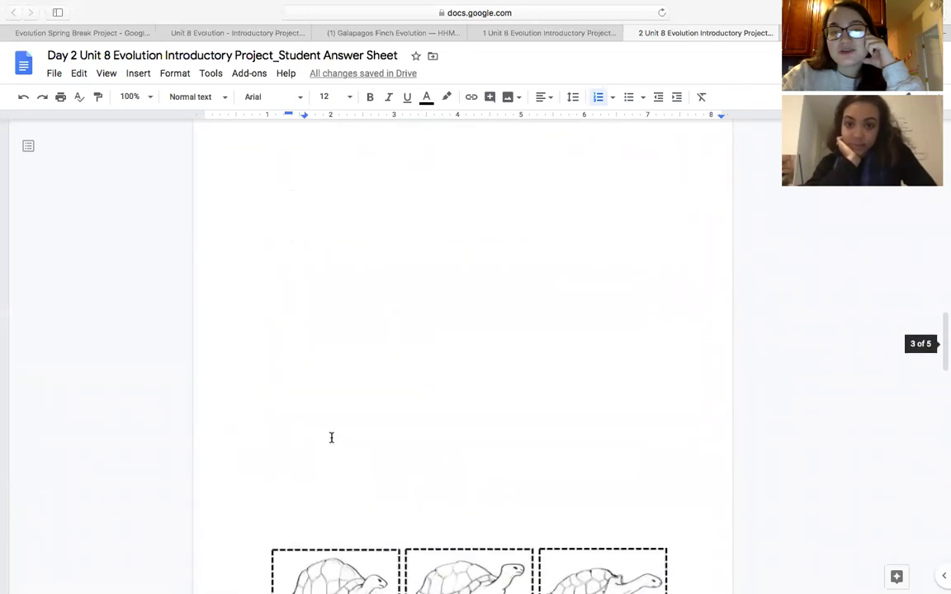
scroll(331, 437, "up", 5)
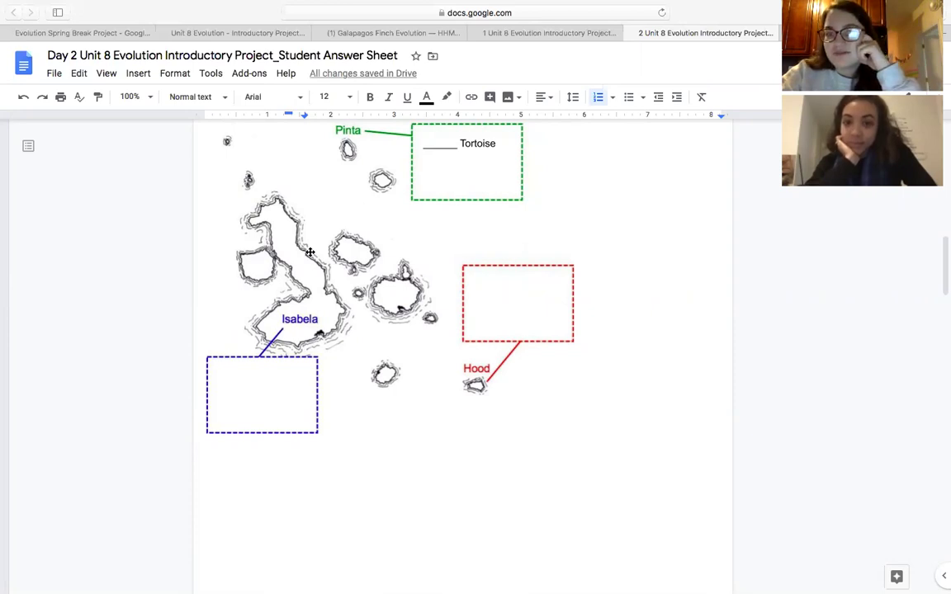
scroll(499, 495, "up", 1)
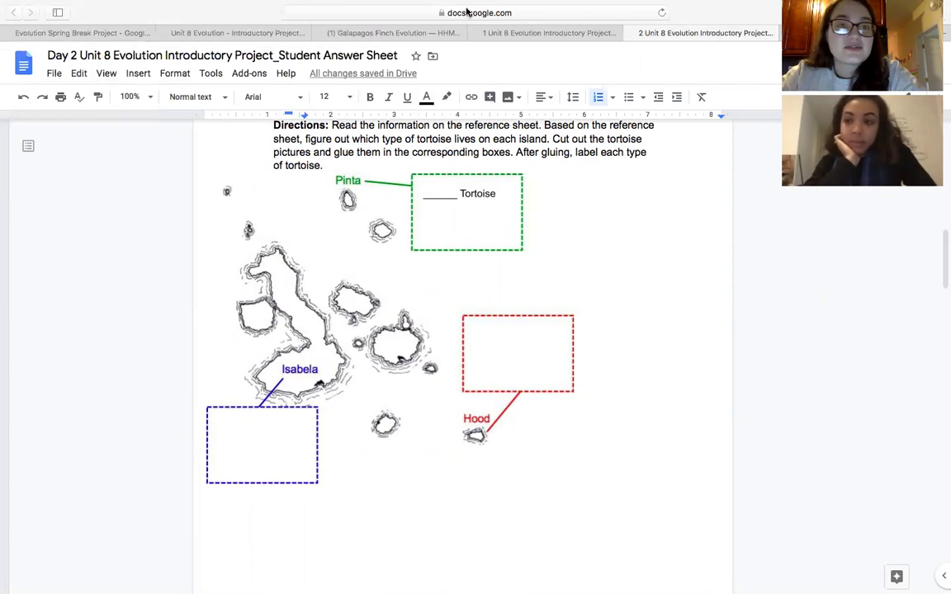
Restore the Day 2 answer sheet to its April 10, 3:42 PM version from the version history.
left_click(380, 72)
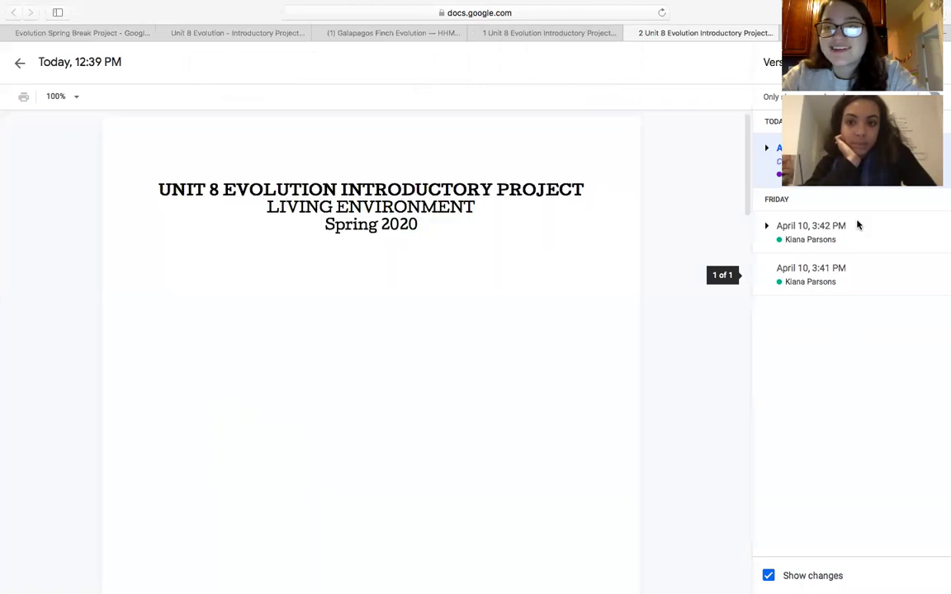
left_click(808, 237)
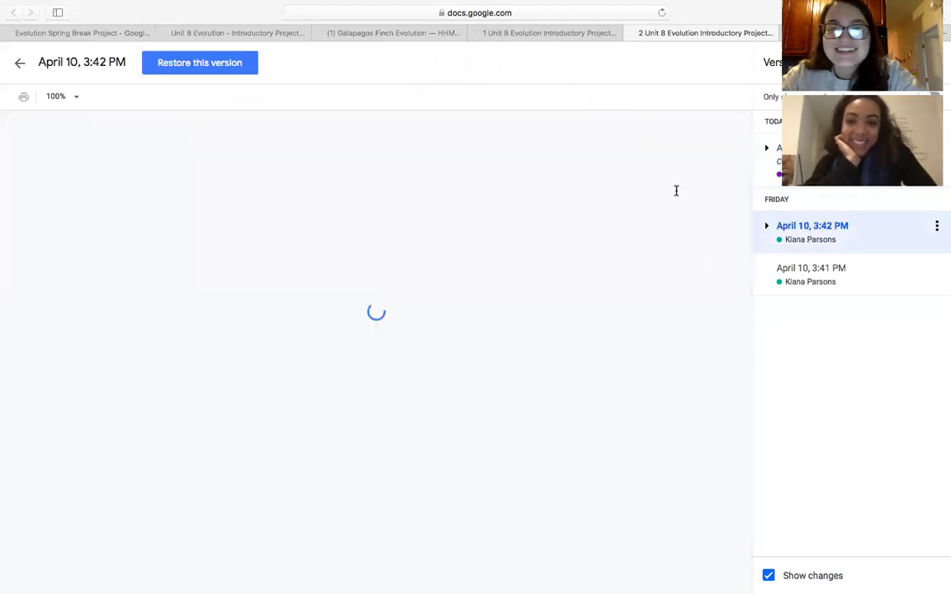
left_click(216, 70)
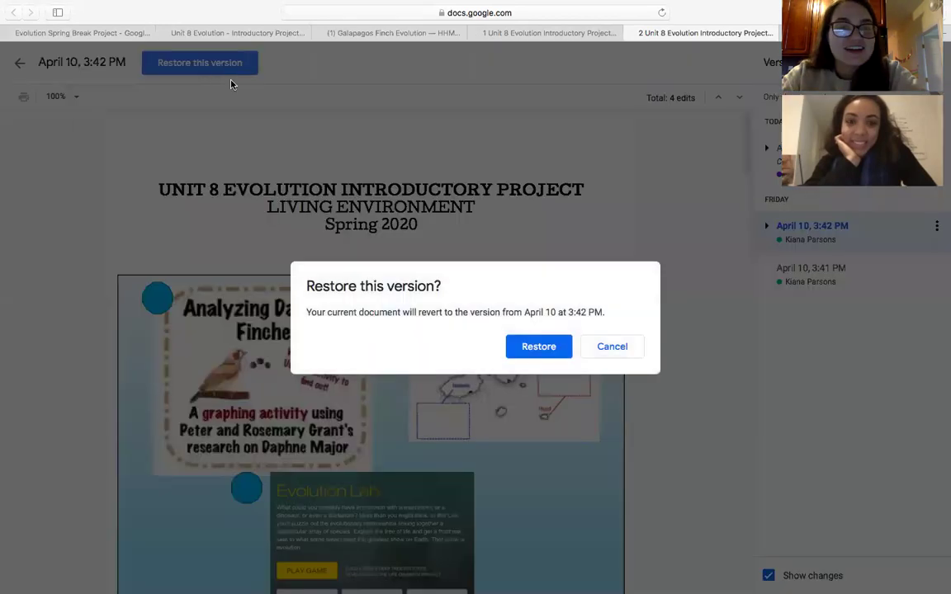
left_click(536, 348)
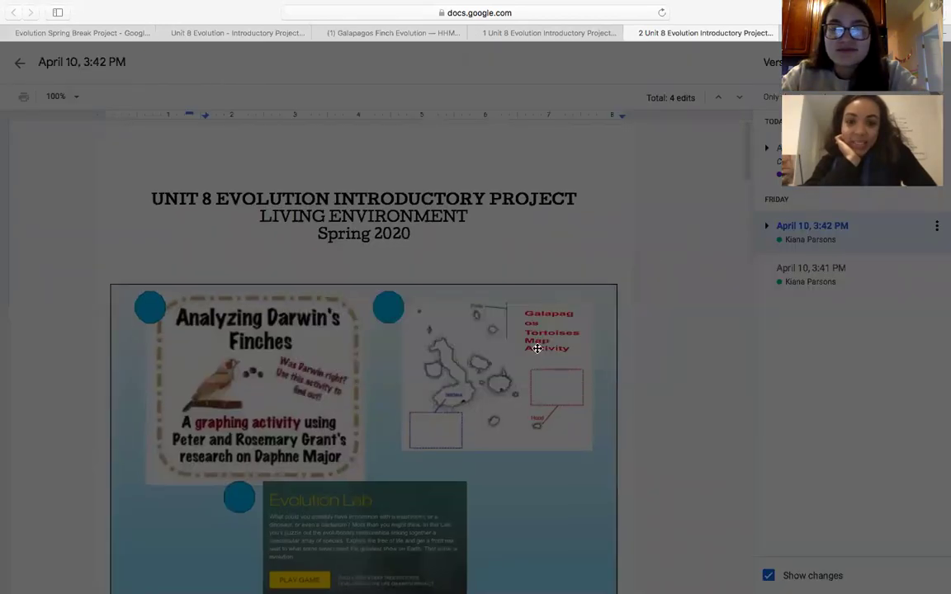
Close the Day 2 answer sheet and the Galapagos Finch Evolution video, and return to the Introductory Project Guide slides.
left_click(631, 36)
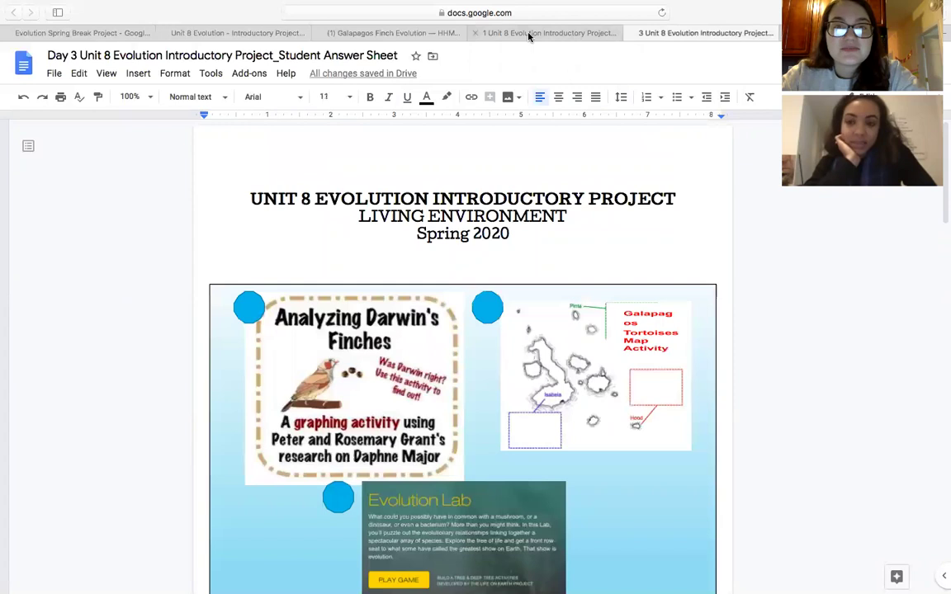
left_click(410, 35)
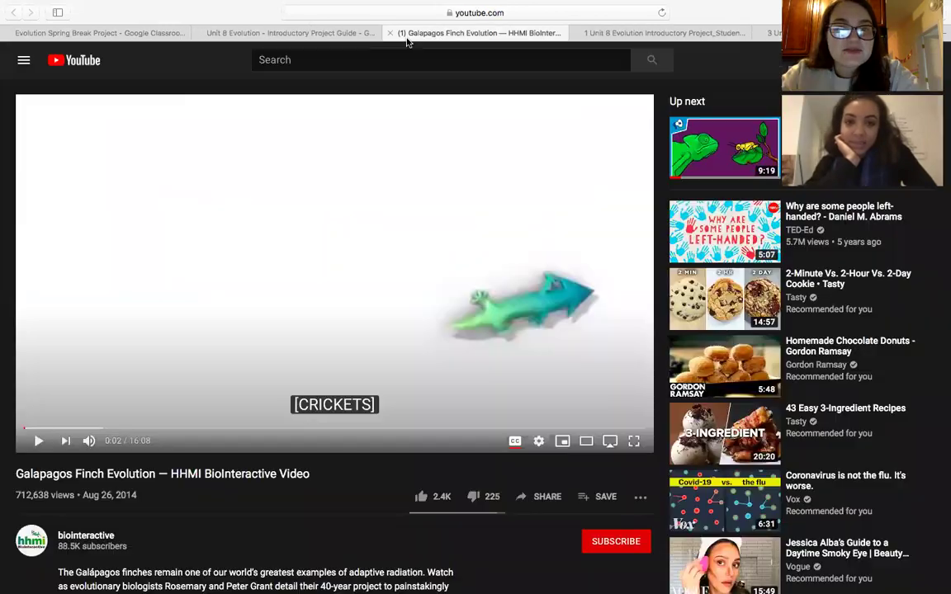
left_click(365, 34)
left_click(389, 33)
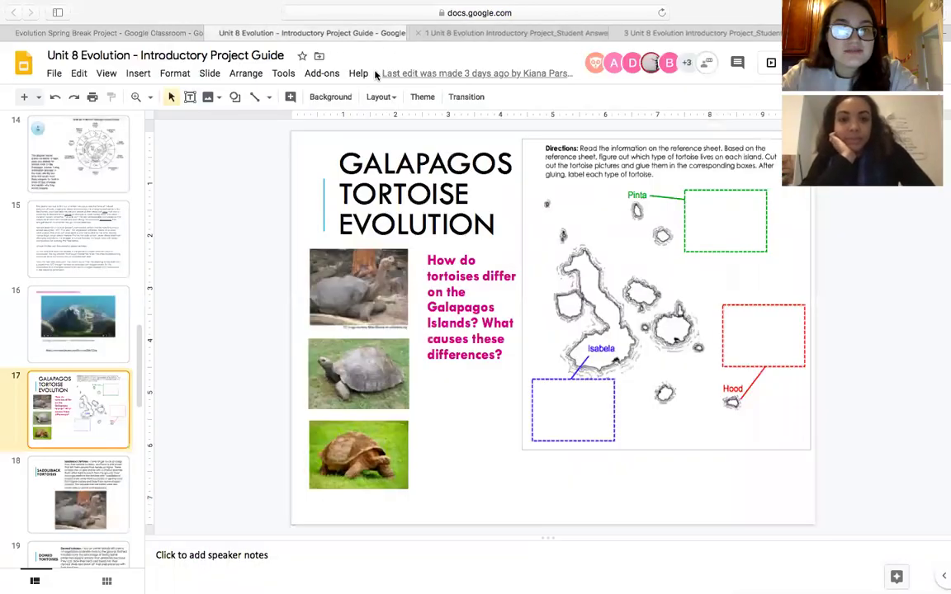
Look through the guide's Saddleback Tortoises and Island Information slides and display the first Evolution Virtual Lab slide.
scroll(77, 437, "down", 2)
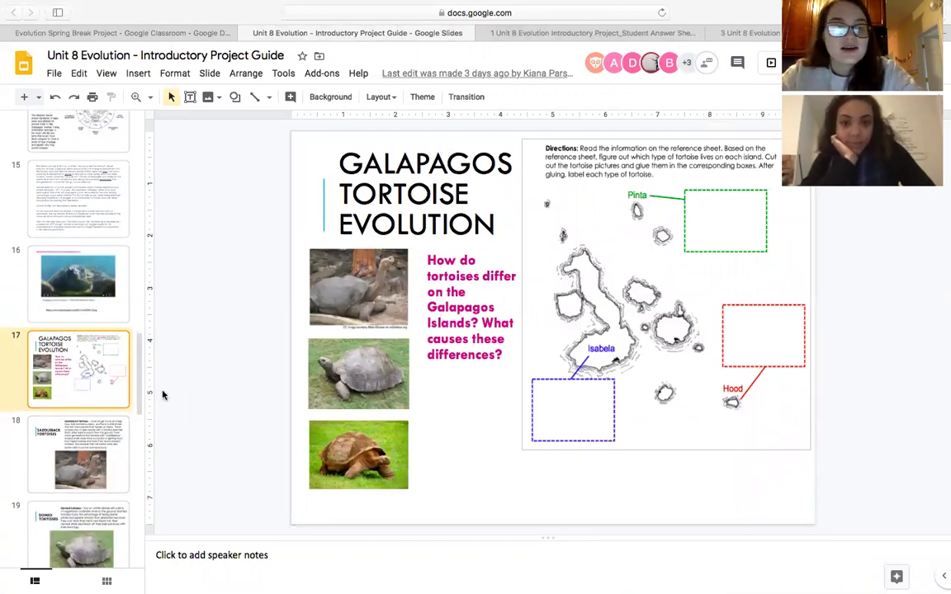
scroll(108, 444, "down", 3)
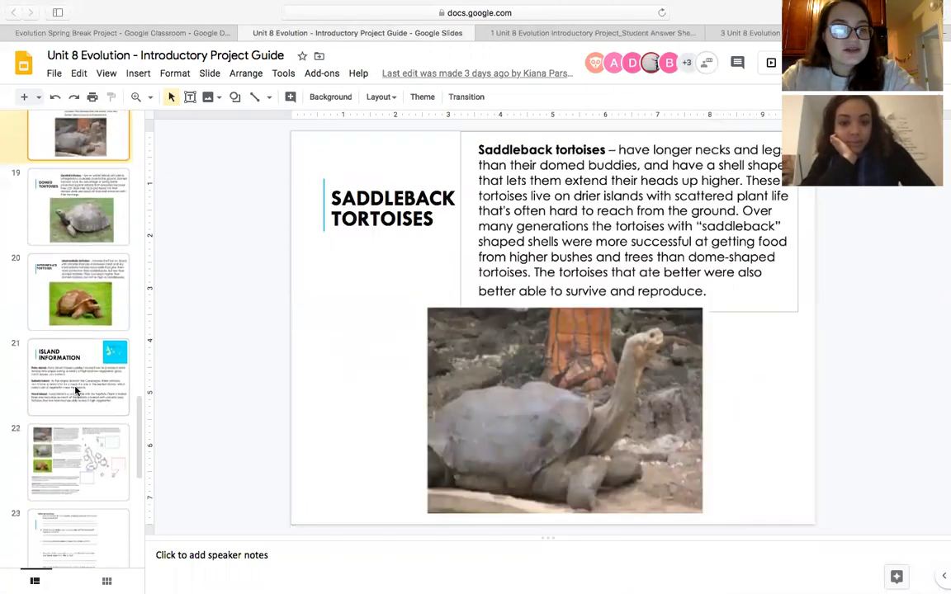
left_click(76, 388)
scroll(75, 390, "down", 3)
scroll(82, 440, "down", 2)
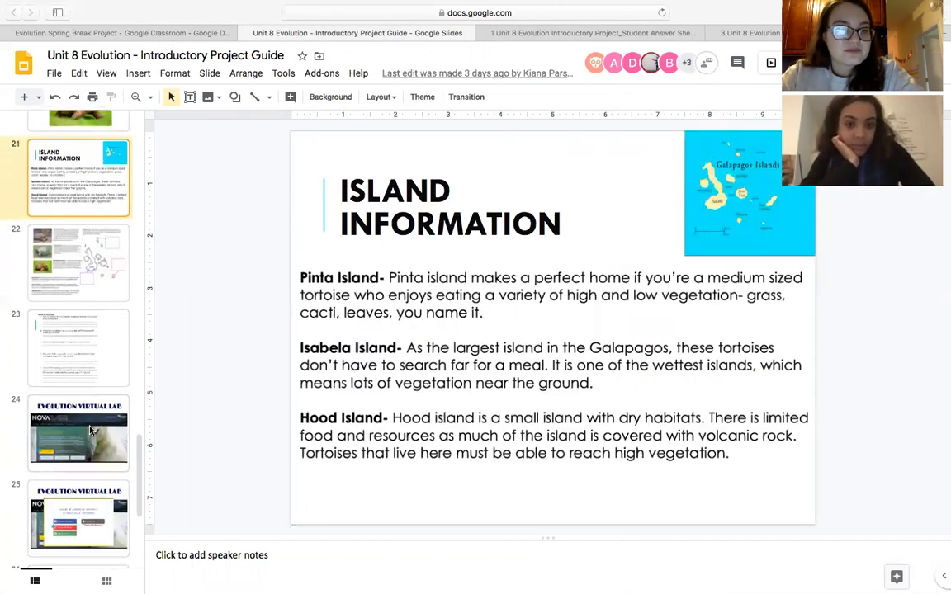
left_click(90, 429)
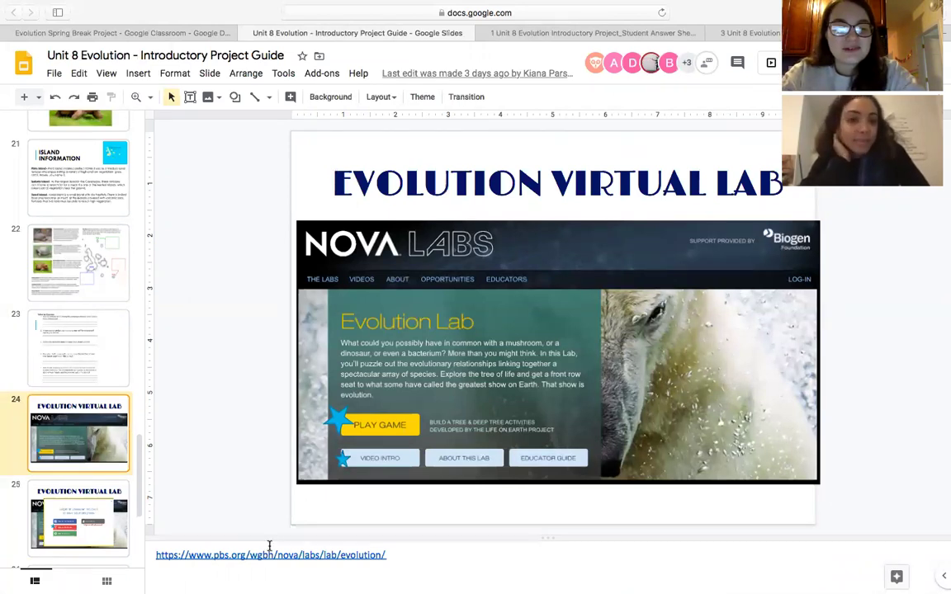
Open the NOVA Labs Evolution link from the slide's speaker notes and launch the Evolution Lab game.
left_click(357, 555)
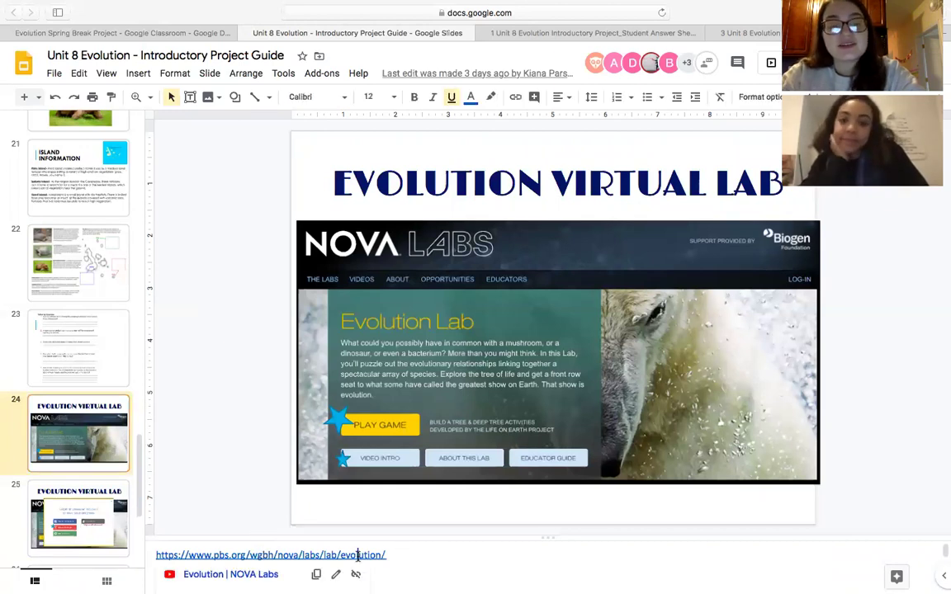
left_click(240, 573)
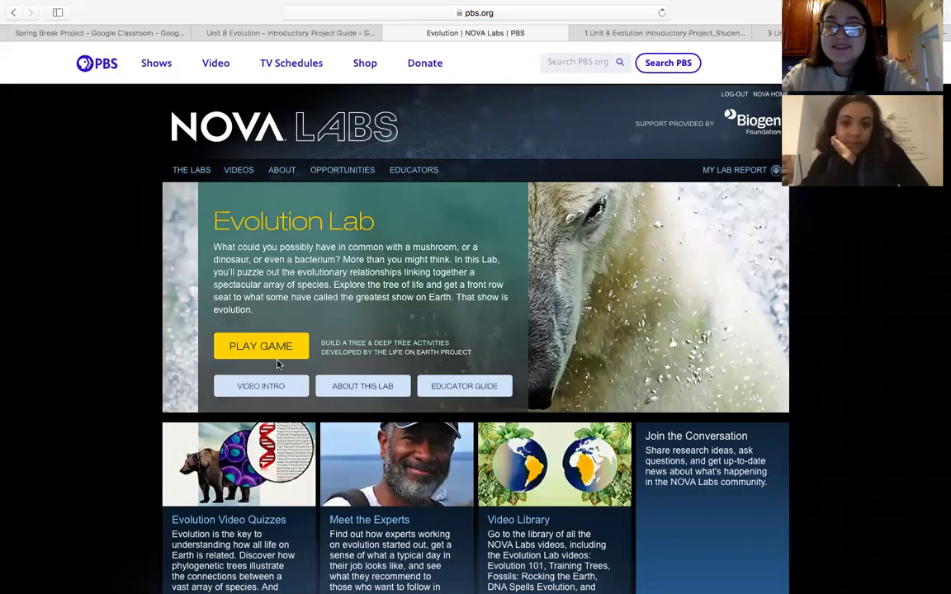
left_click(259, 352)
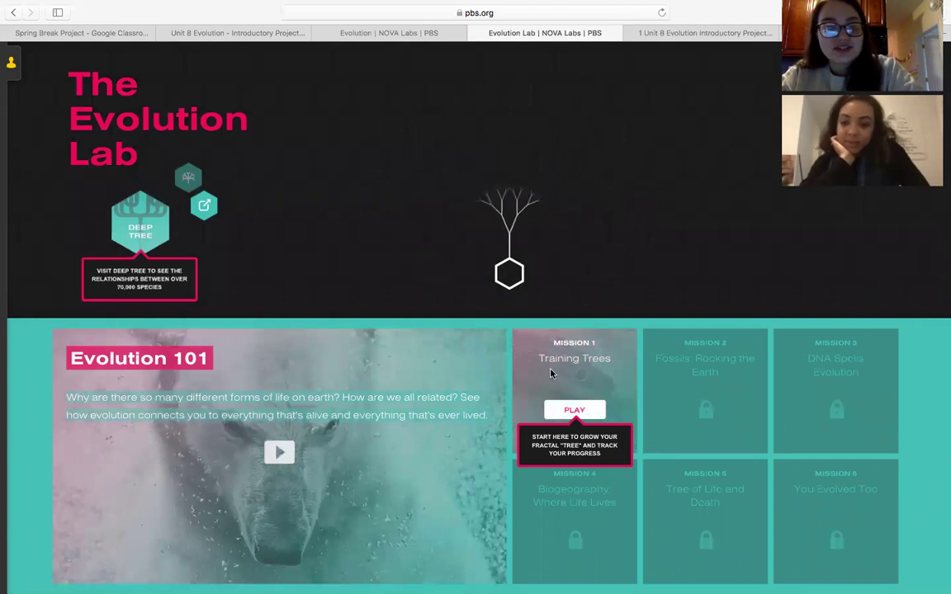
Start Mission 1's "Red, green, and gecko" puzzle and build the tree with Gecko, Palm tree and their shared trait "cells with nuclei".
left_click(573, 410)
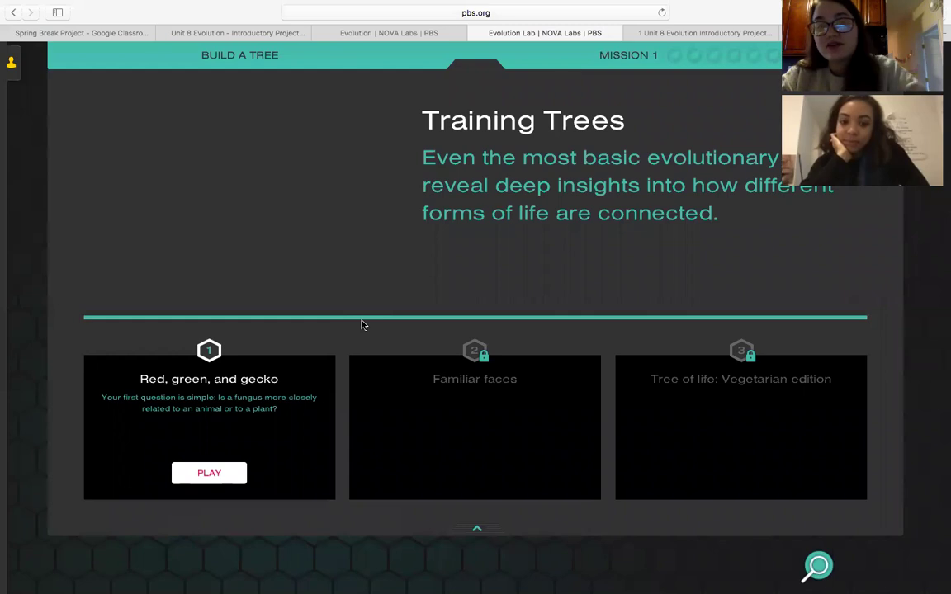
left_click(211, 477)
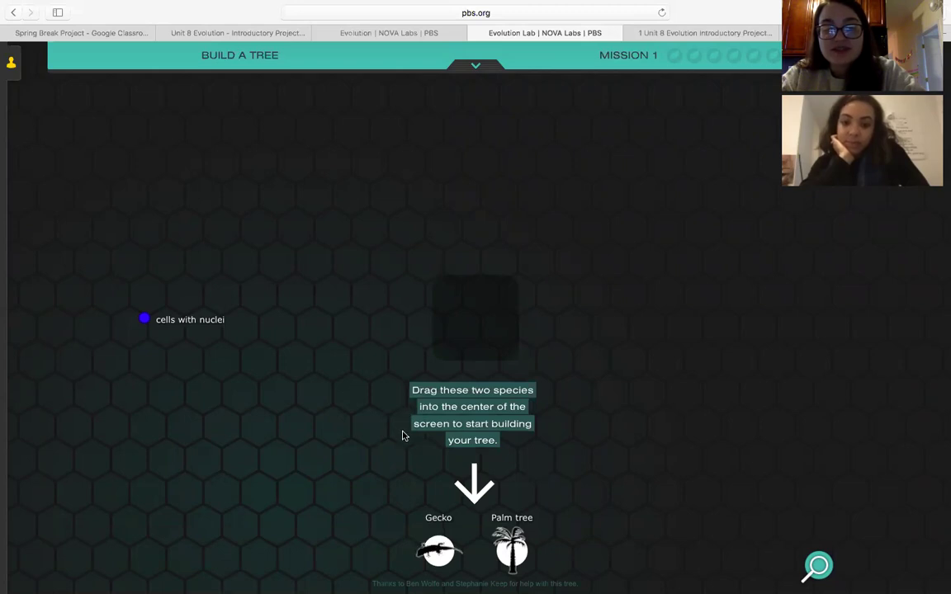
left_click_drag(443, 541, 478, 317)
left_click_drag(509, 546, 495, 331)
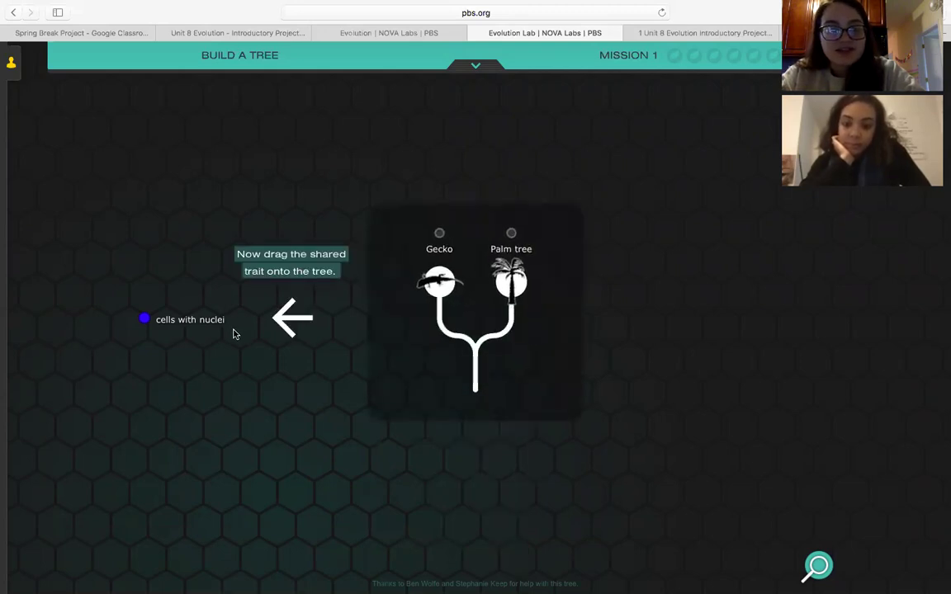
left_click_drag(200, 325, 527, 377)
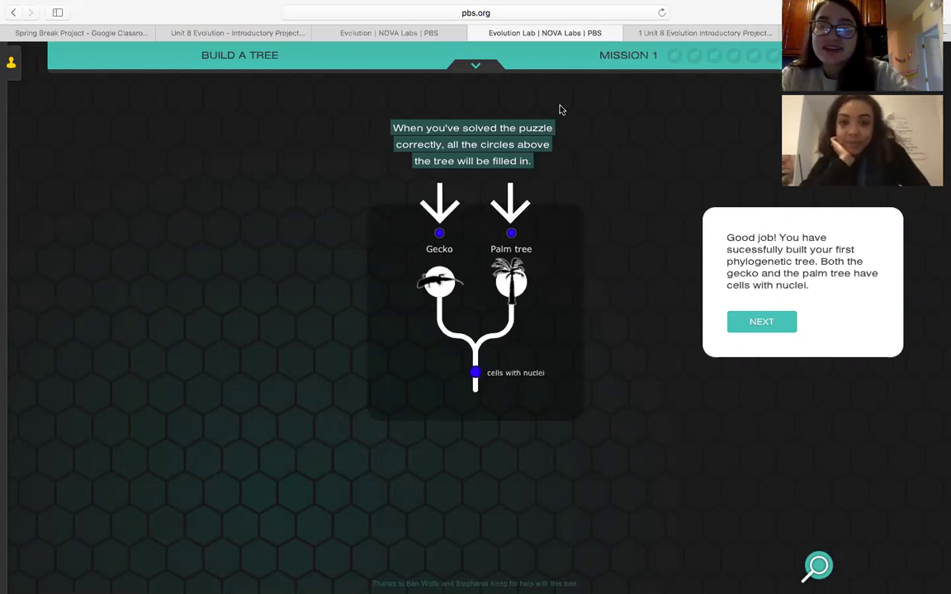
Switch to the Day 3 answer sheet and look through it to the Mission Log table's mission, date completed and summary columns.
left_click(672, 33)
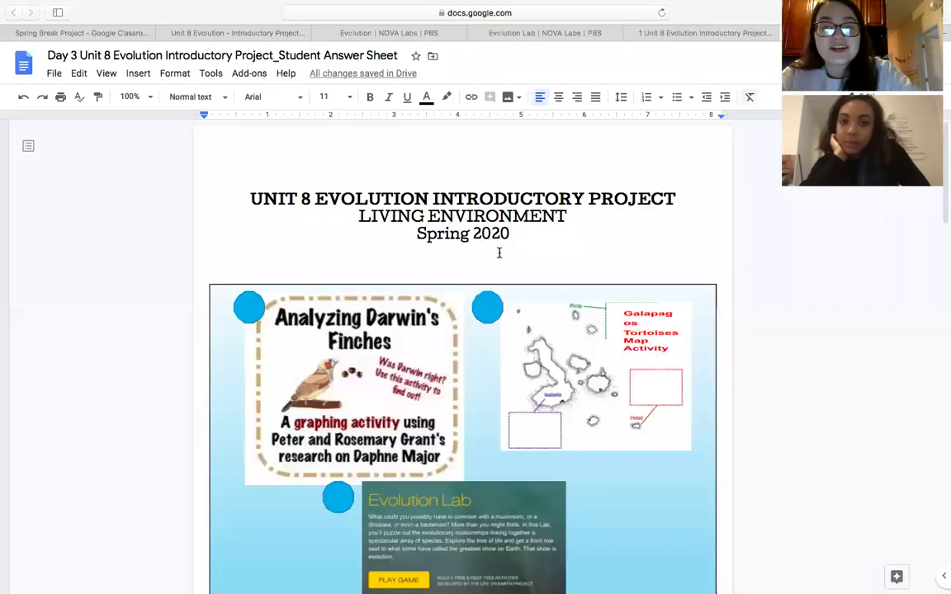
scroll(499, 253, "down", 3)
scroll(498, 253, "up", 3)
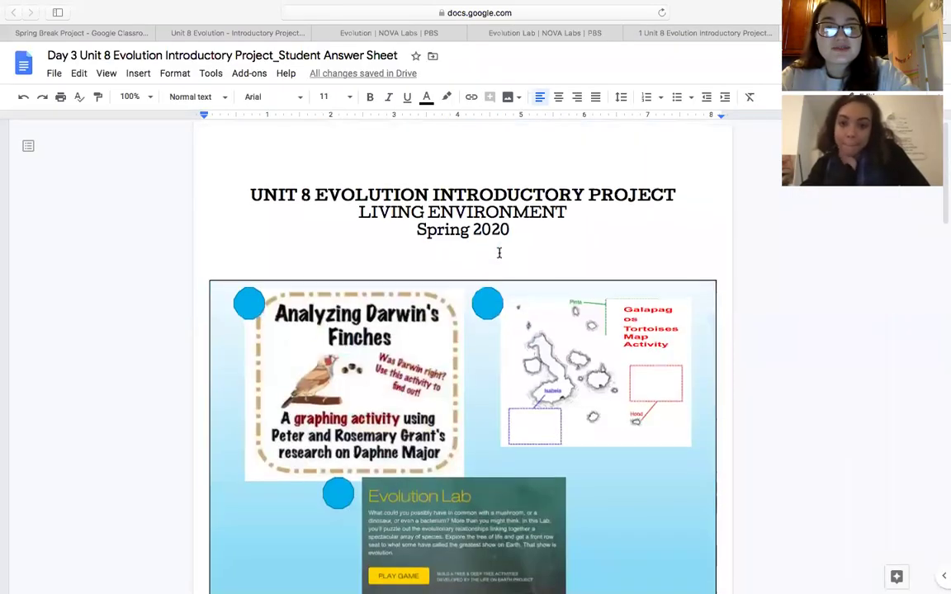
scroll(498, 252, "down", 10)
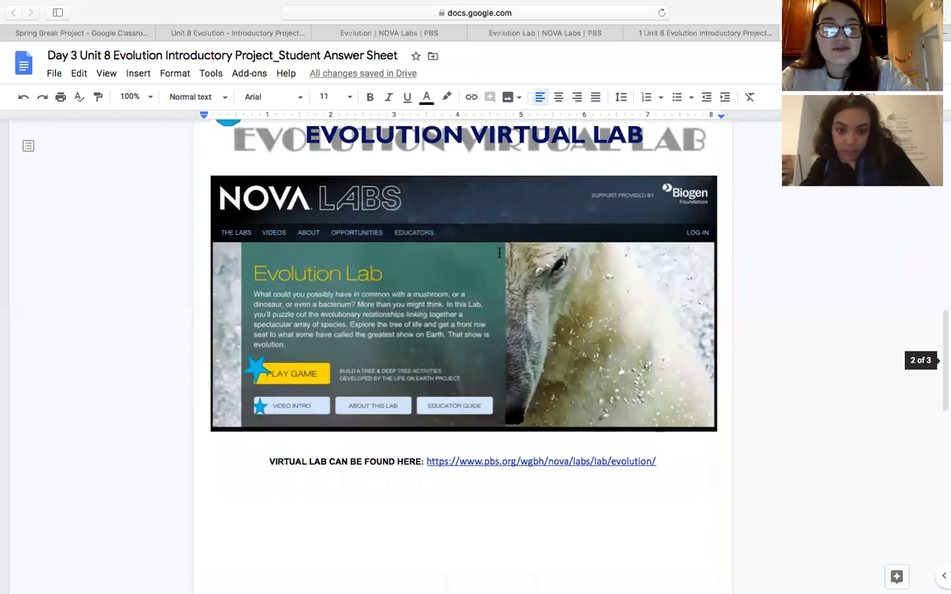
scroll(499, 252, "down", 8)
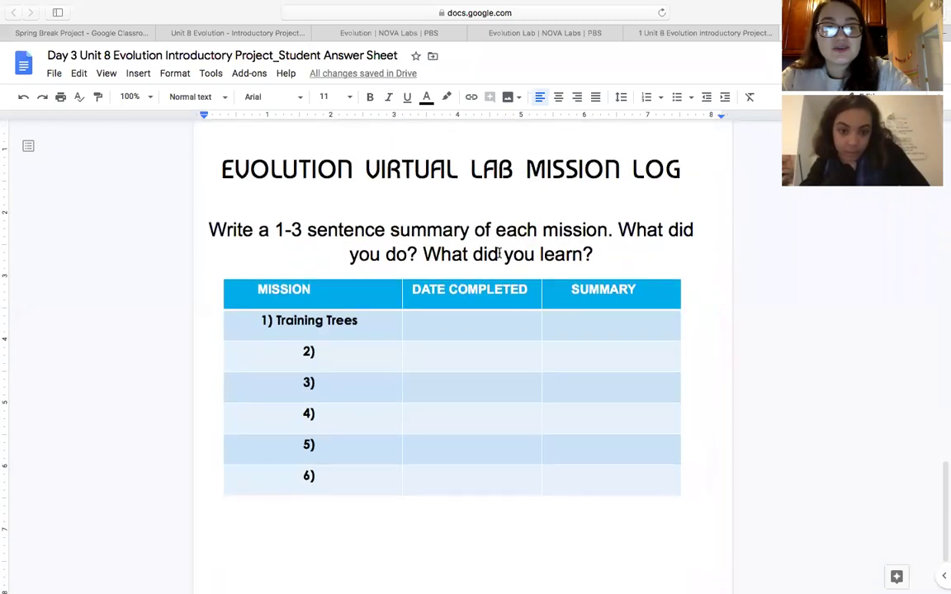
left_click(350, 320)
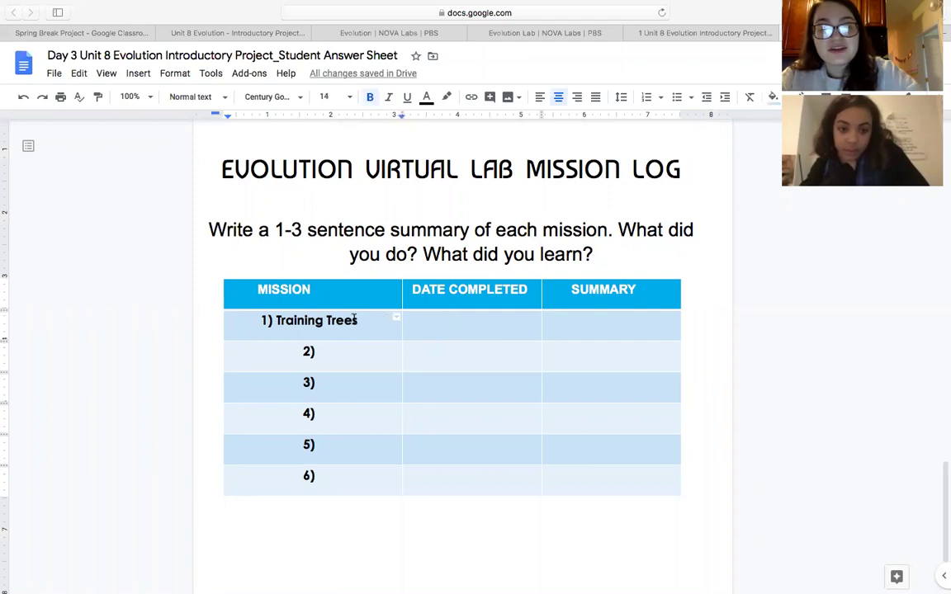
left_click(456, 323)
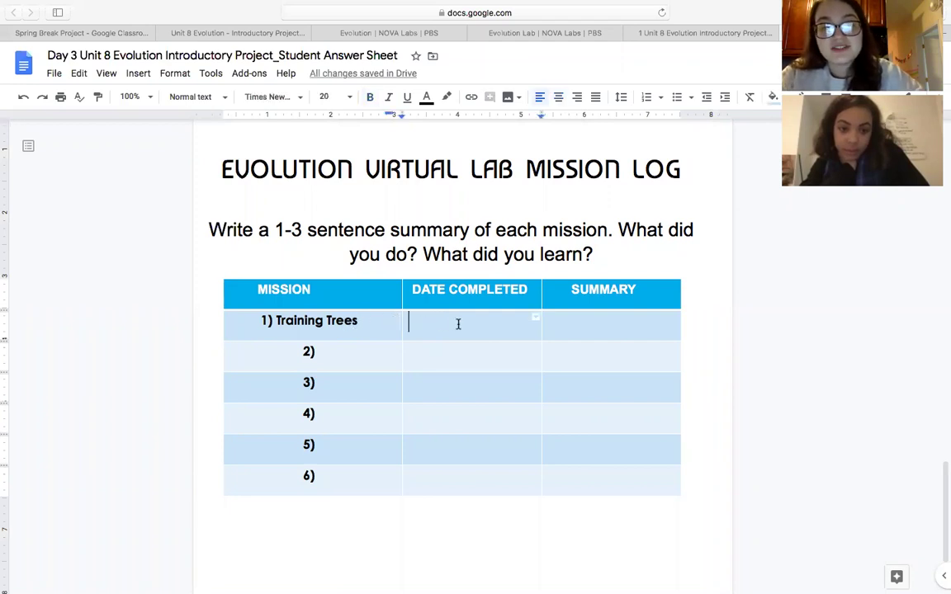
left_click(572, 321)
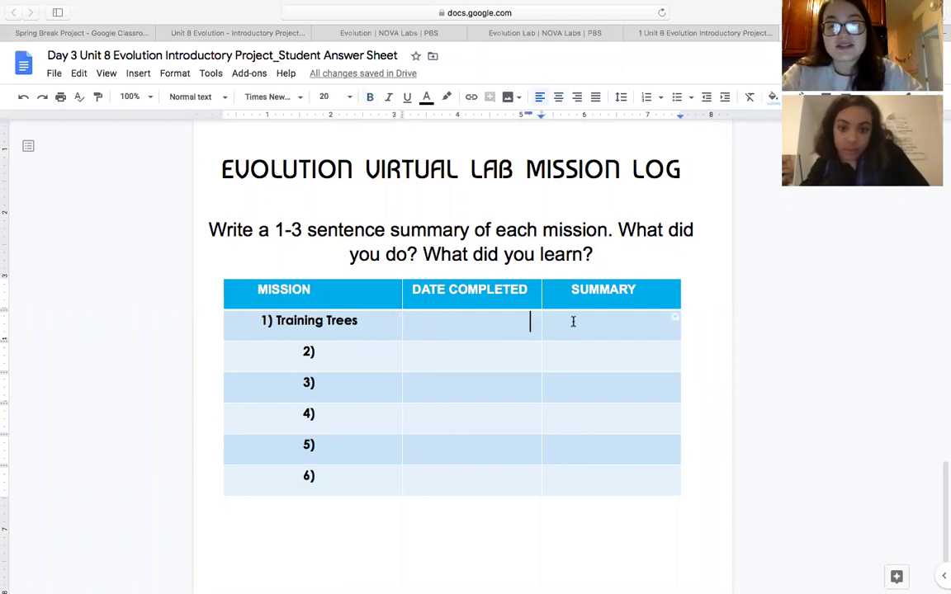
scroll(586, 320, "down", 2)
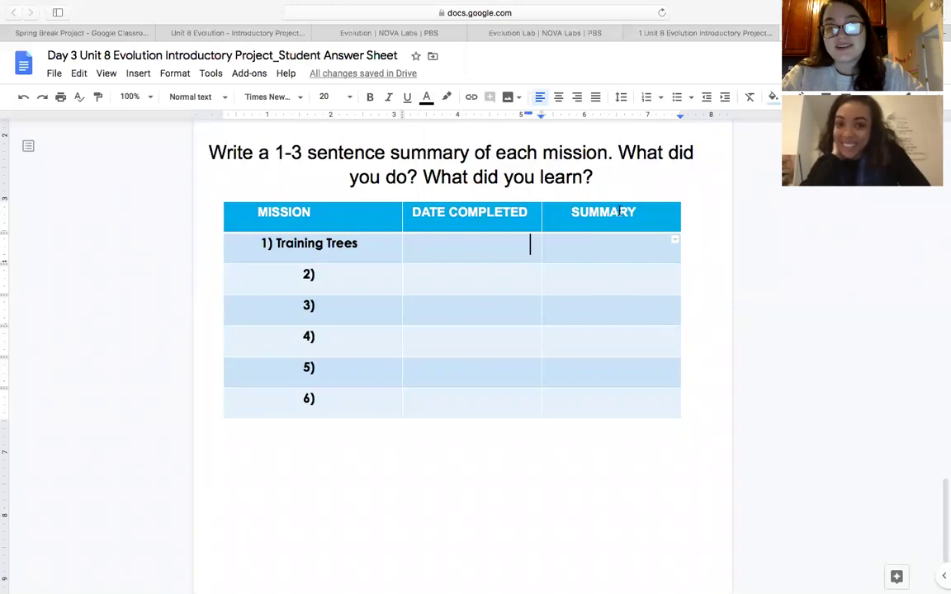
Add the line "4- 5 sentence summary!!!!!!" below the Mission Log table.
left_click(304, 510)
scroll(304, 512, "down", 1)
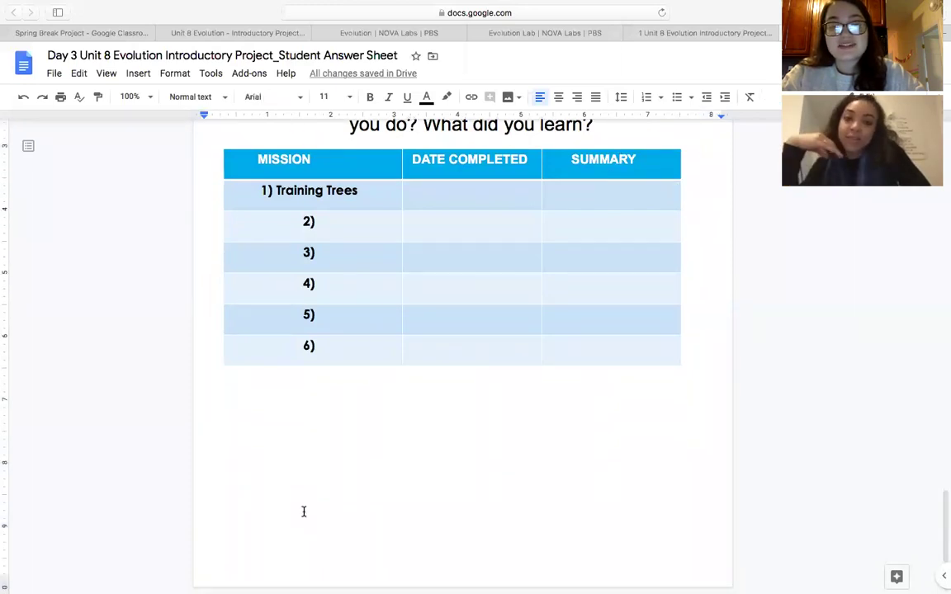
key("Return")
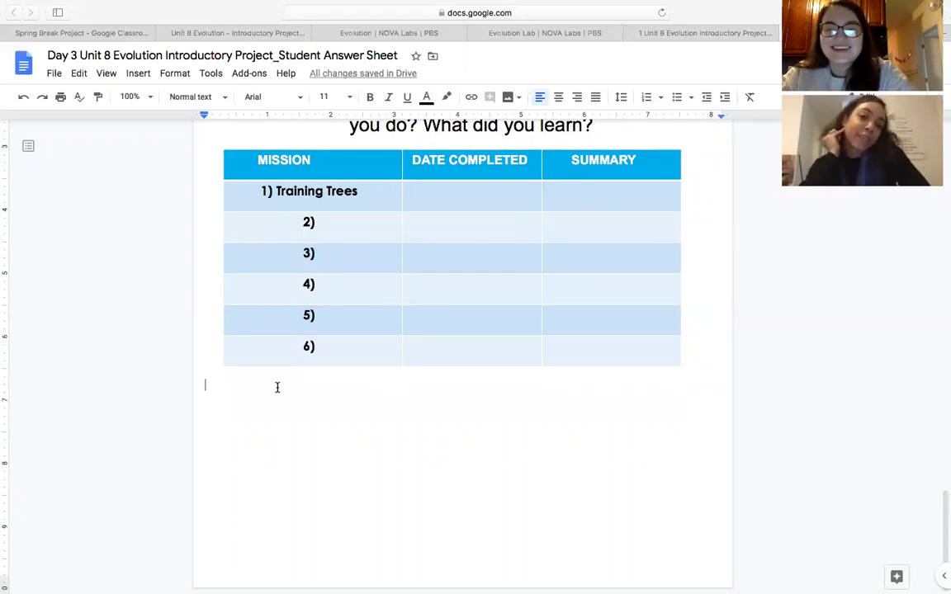
type("4- 5 senten")
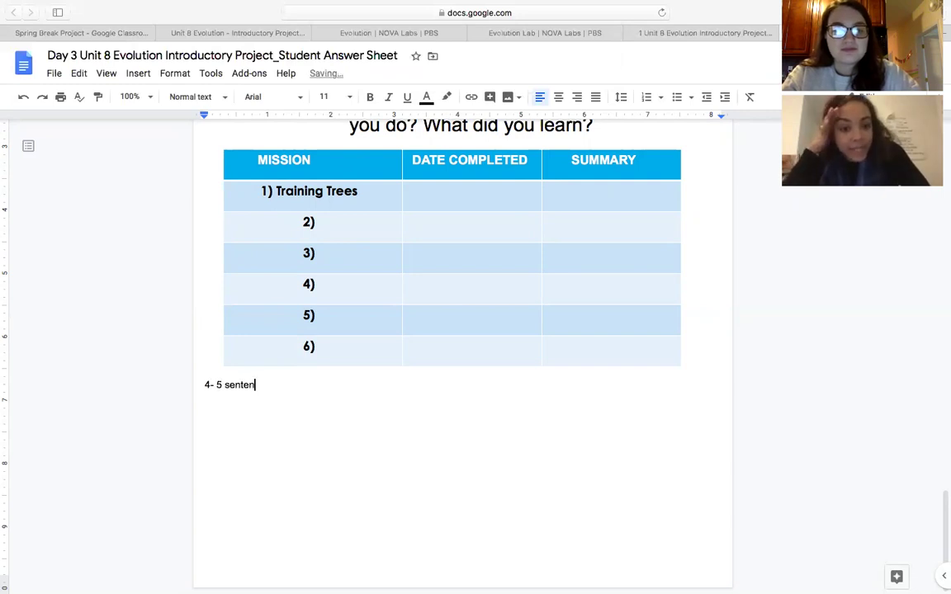
type("ce summary!!!!!!")
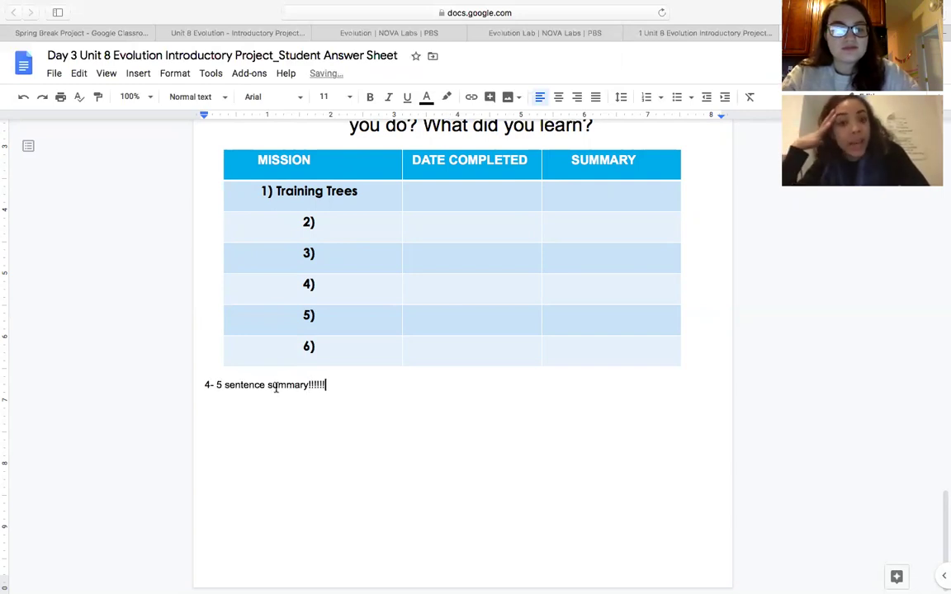
Set the font size of the sentence summary note below the table to 60.
triple_click(280, 385)
left_click(301, 98)
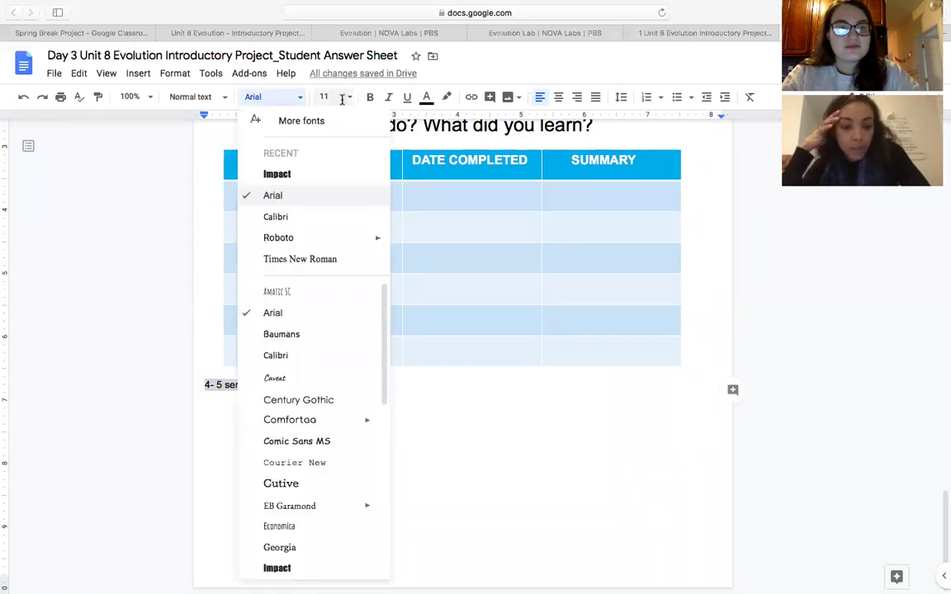
left_click(323, 96)
left_click(330, 393)
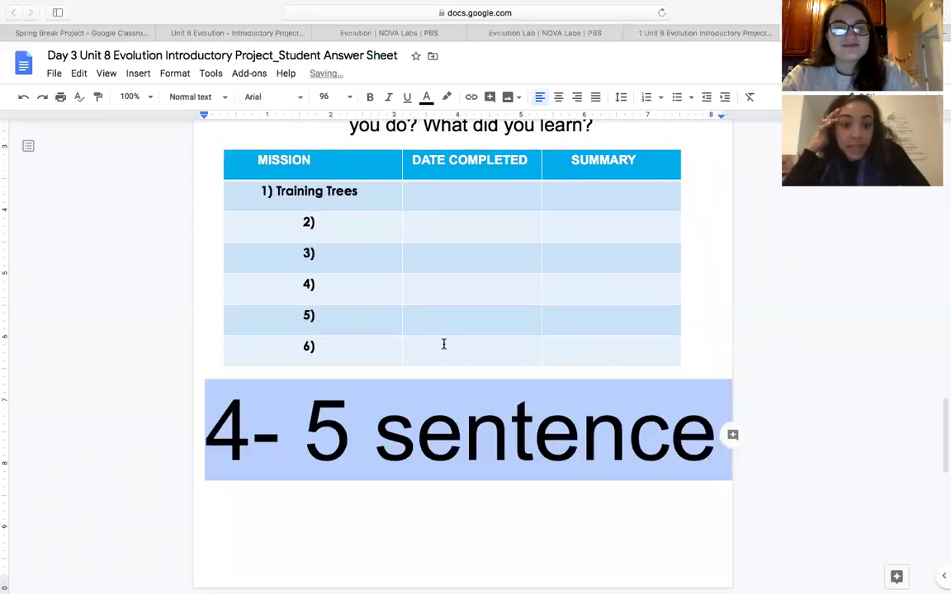
left_click(324, 96)
left_click(334, 352)
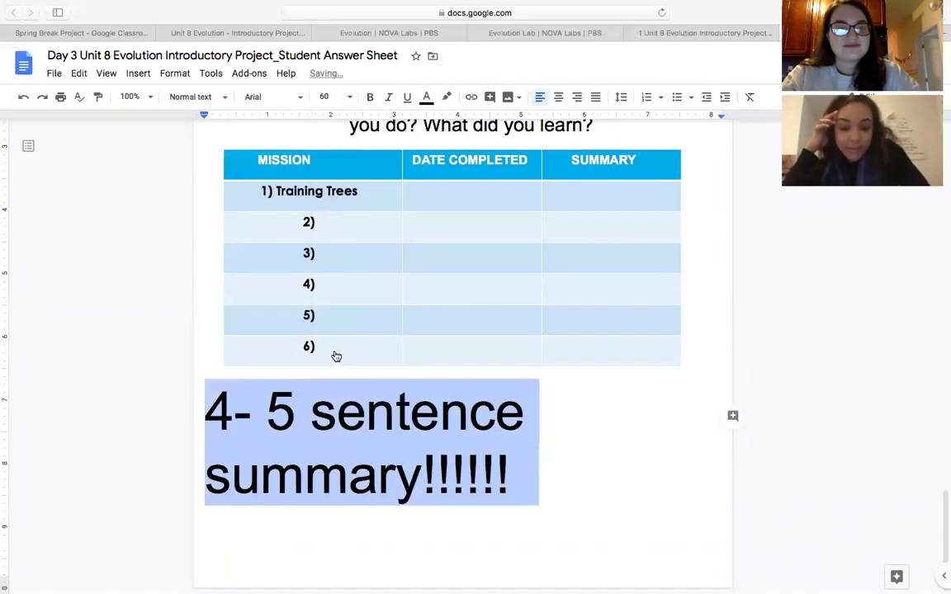
Make the summary note bold, italic and underlined, highlight it in orange, and center it on the page.
left_click(370, 97)
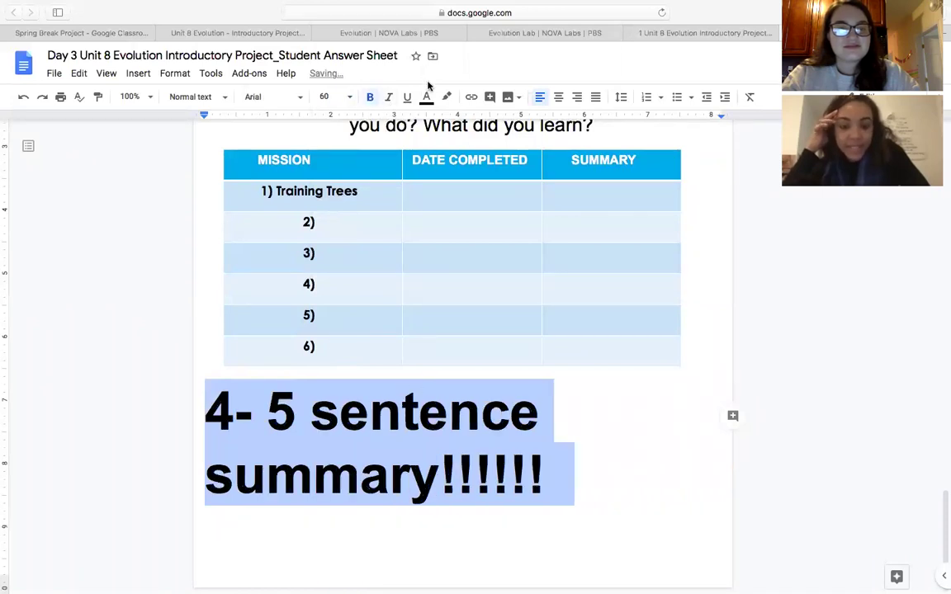
left_click(389, 96)
left_click(406, 97)
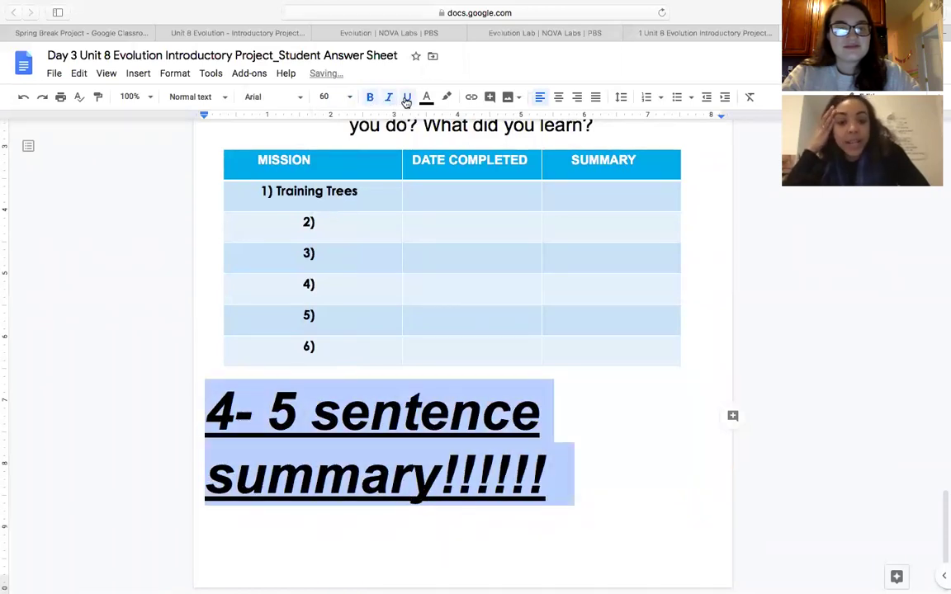
left_click(447, 96)
left_click(480, 156)
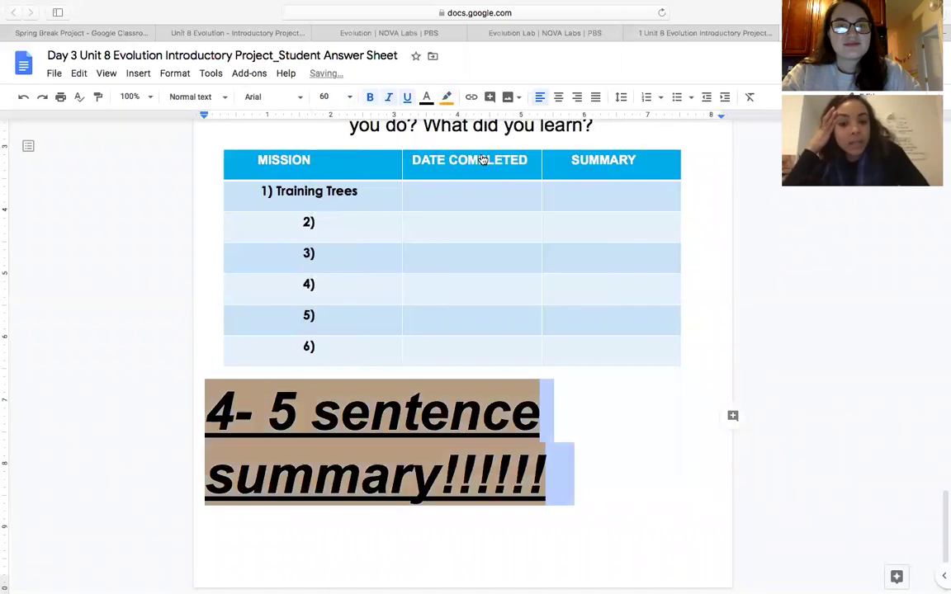
left_click(557, 97)
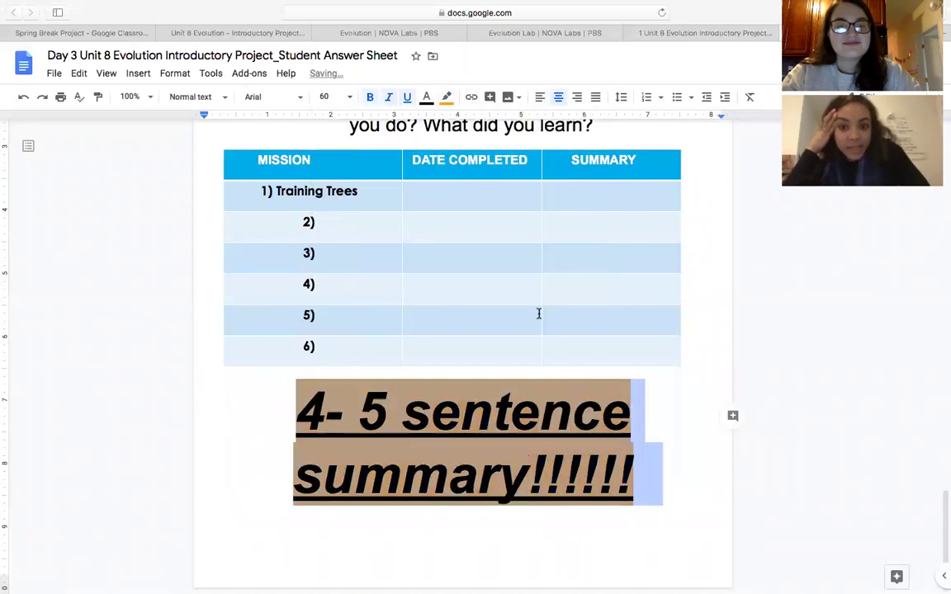
left_click(651, 469)
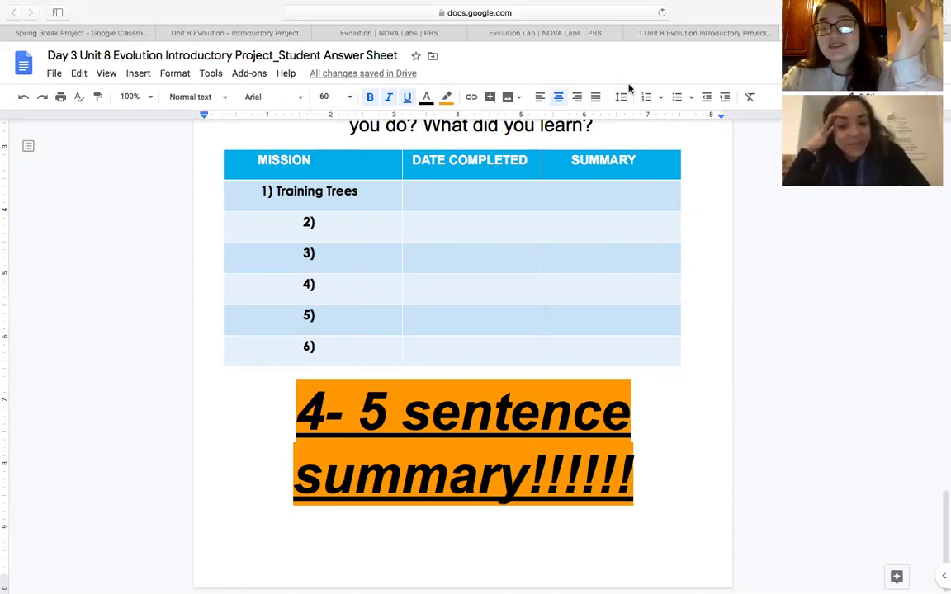
Append "FOR EACH MISSION!" to the end of the highlighted summary note.
scroll(630, 187, "up", 1)
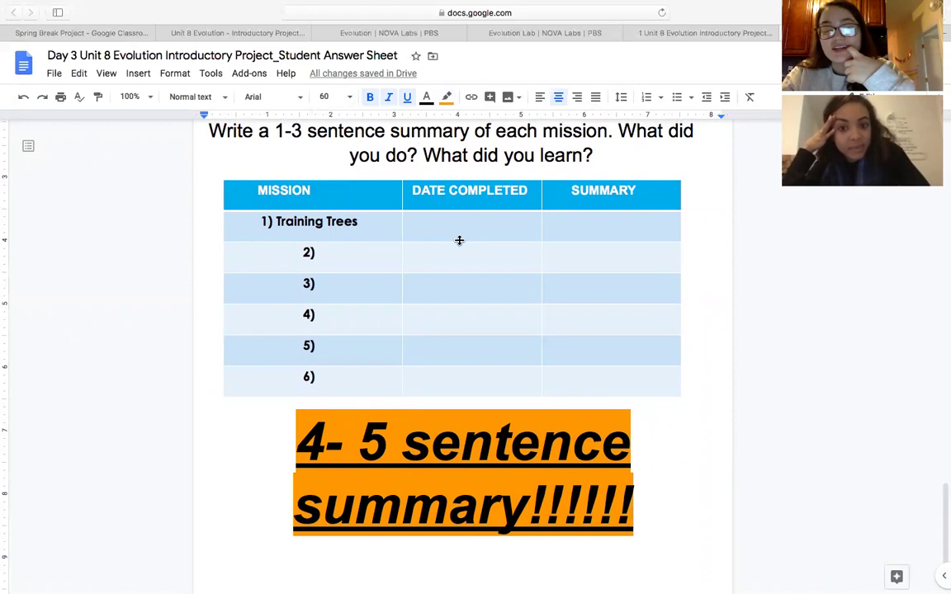
scroll(458, 240, "down", 1)
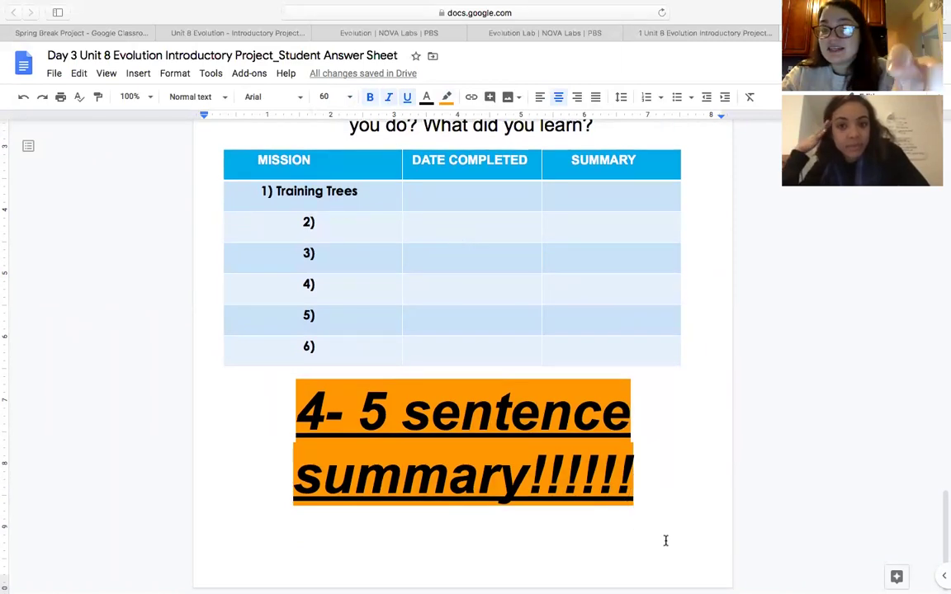
left_click(656, 471)
type("FOR EACH")
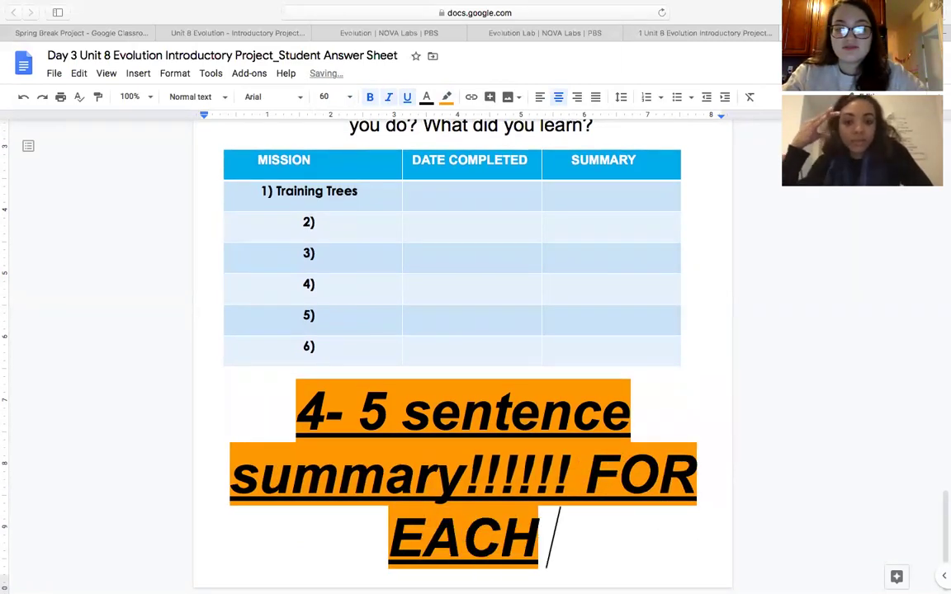
type(" MISSION!")
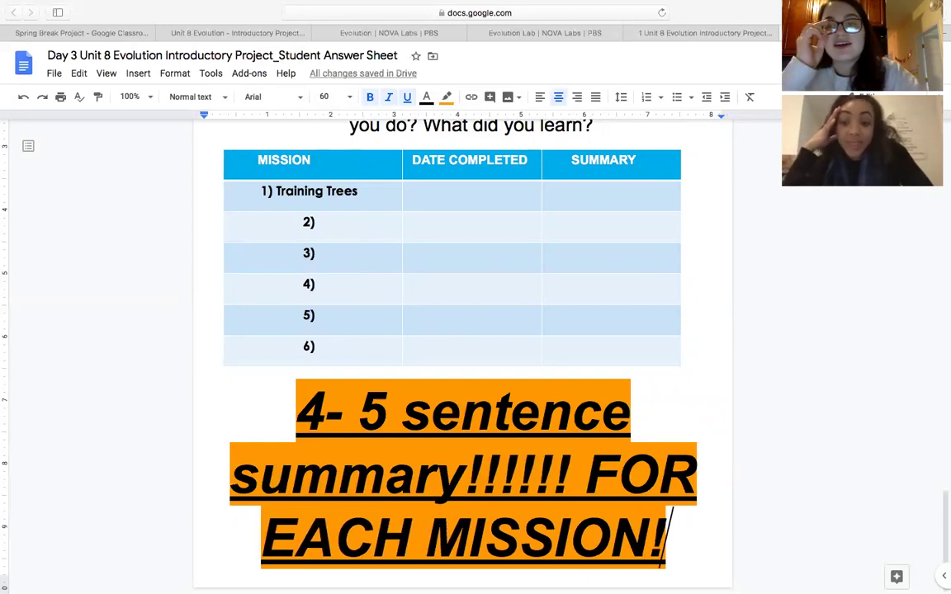